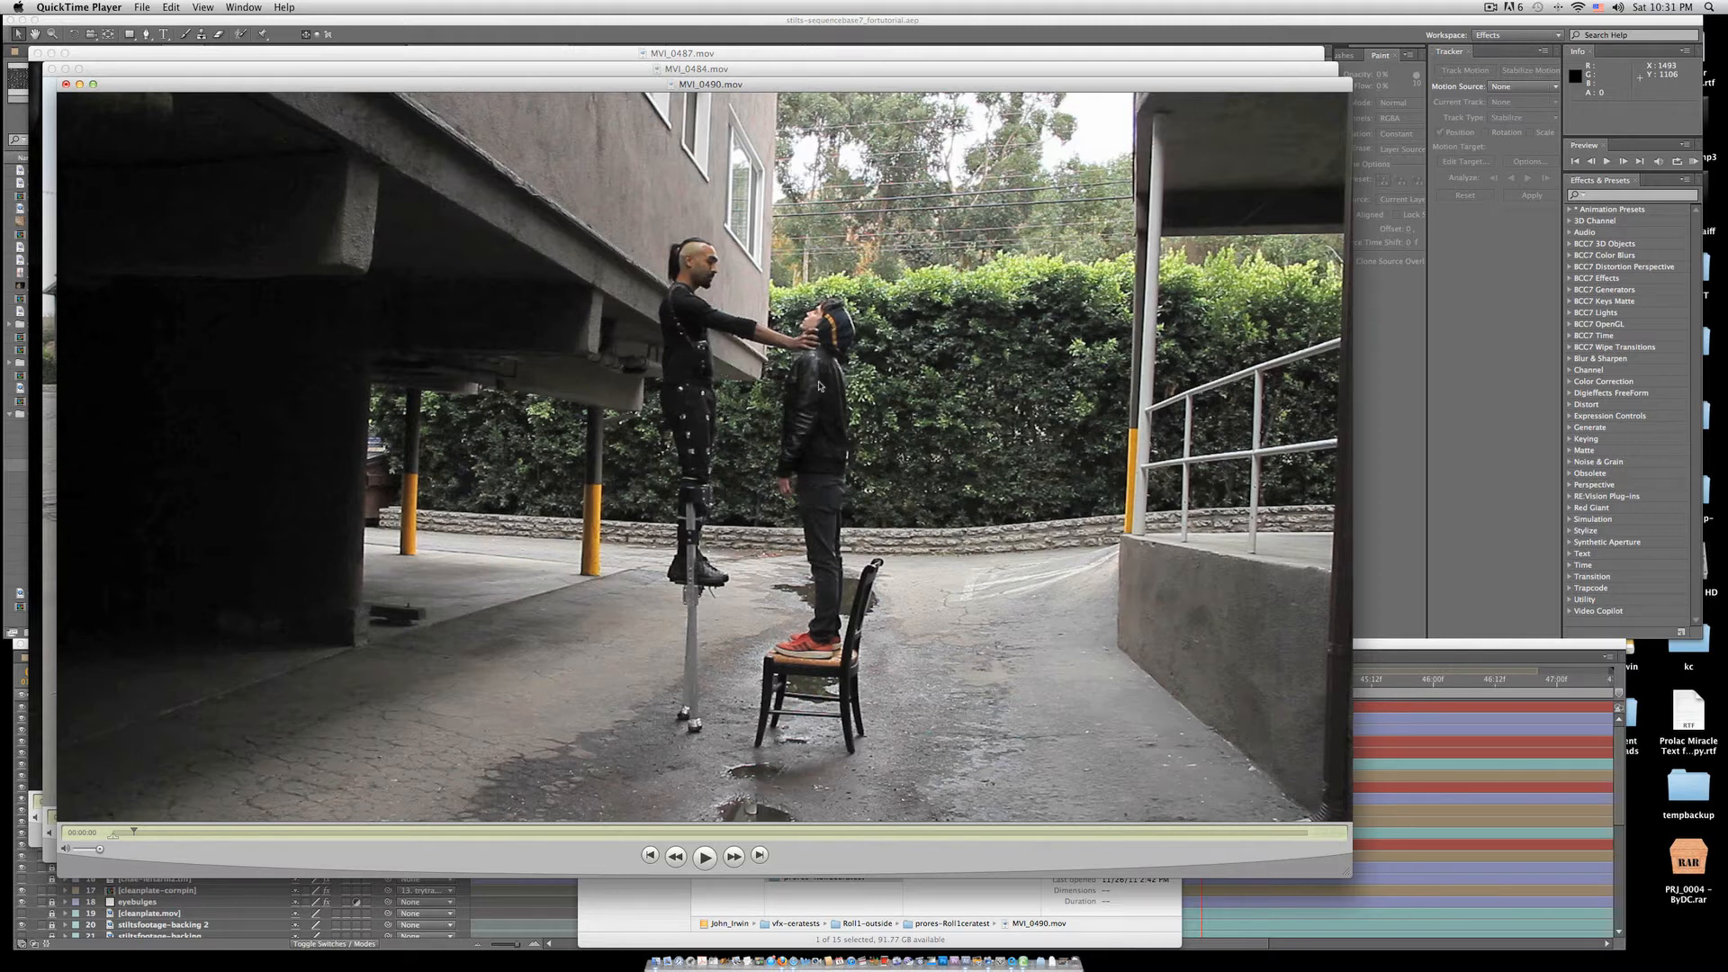
# - Scrub through the raw stilt footage in MVI_0490.mov and play its later part
pyautogui.click(114, 833)
pyautogui.moveTo(117, 836); pyautogui.dragTo(537, 861)
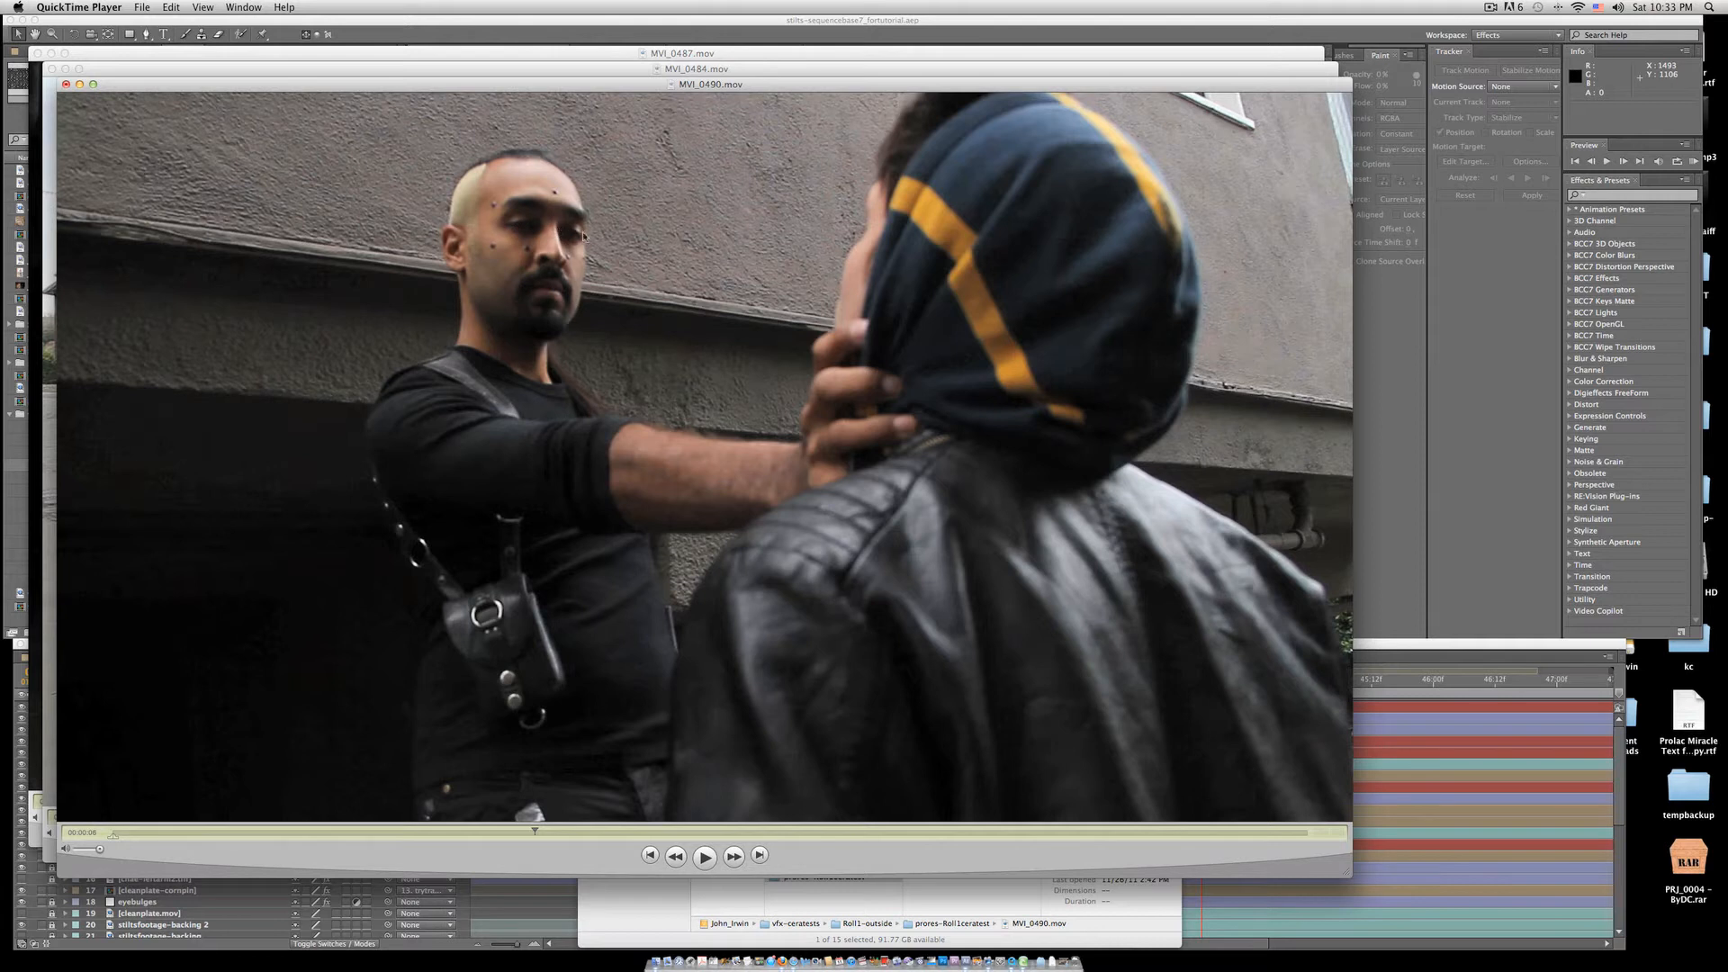
pyautogui.moveTo(536, 834)
pyautogui.mouseDown()
pyautogui.moveTo(597, 836)
pyautogui.moveTo(505, 832)
pyautogui.moveTo(588, 836)
pyautogui.moveTo(564, 836)
pyautogui.mouseUp()
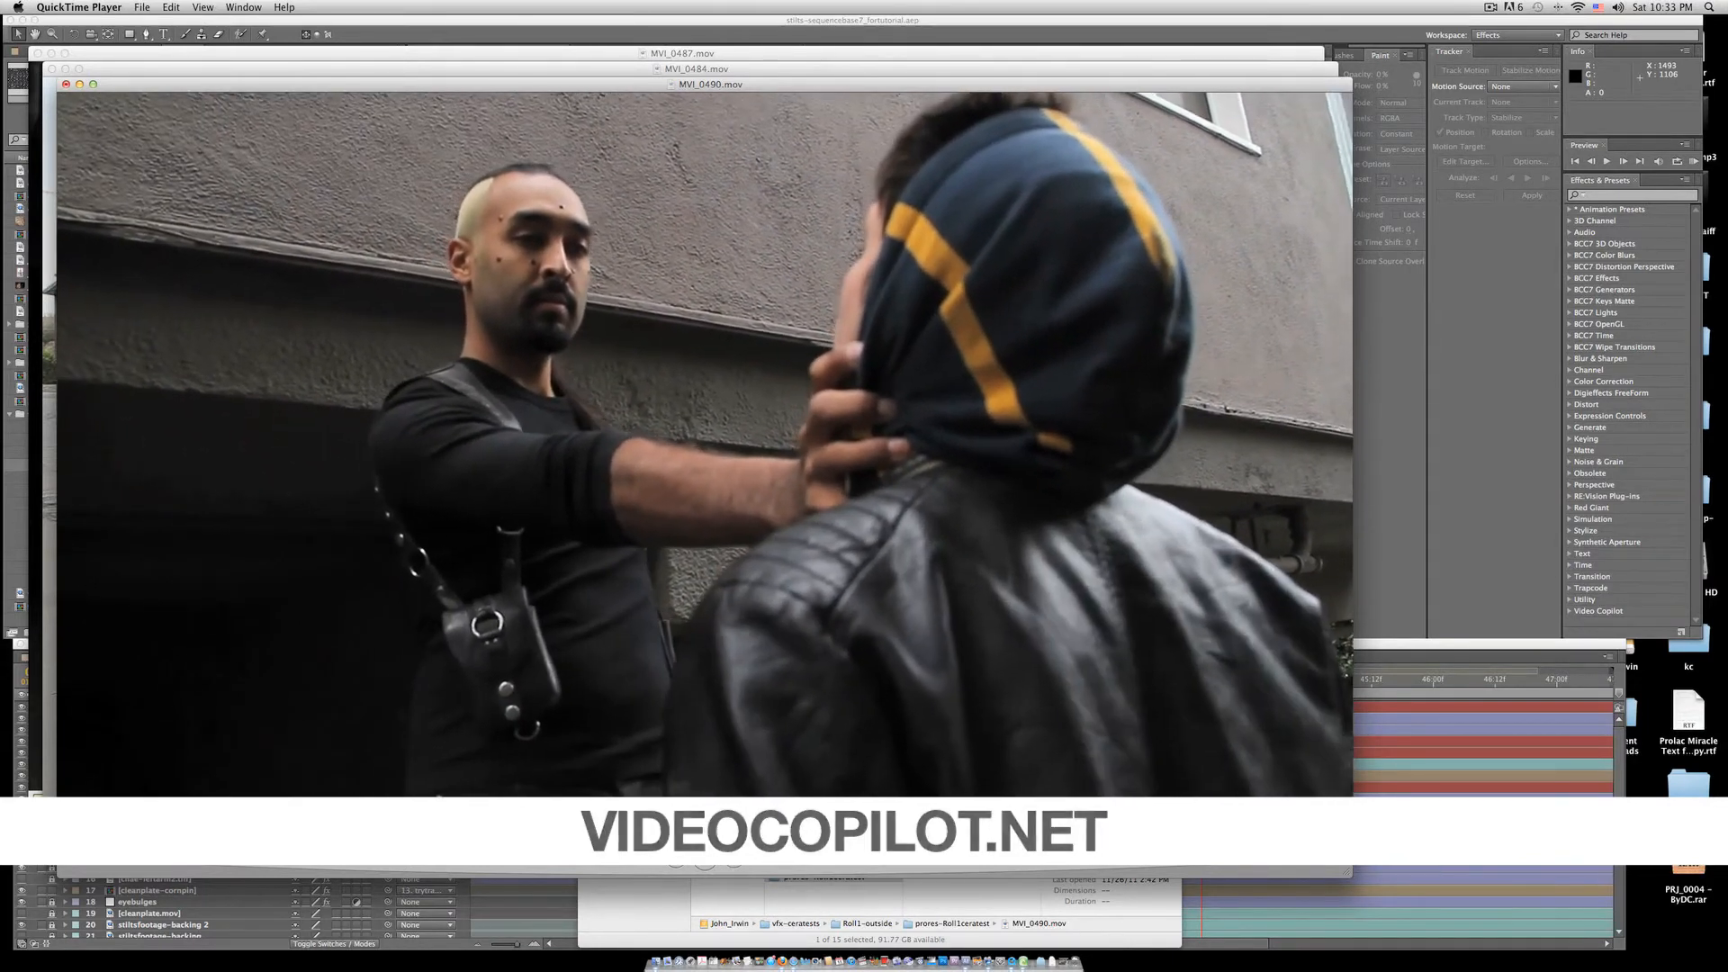
pyautogui.moveTo(576, 832); pyautogui.dragTo(768, 834)
pyautogui.click(712, 856)
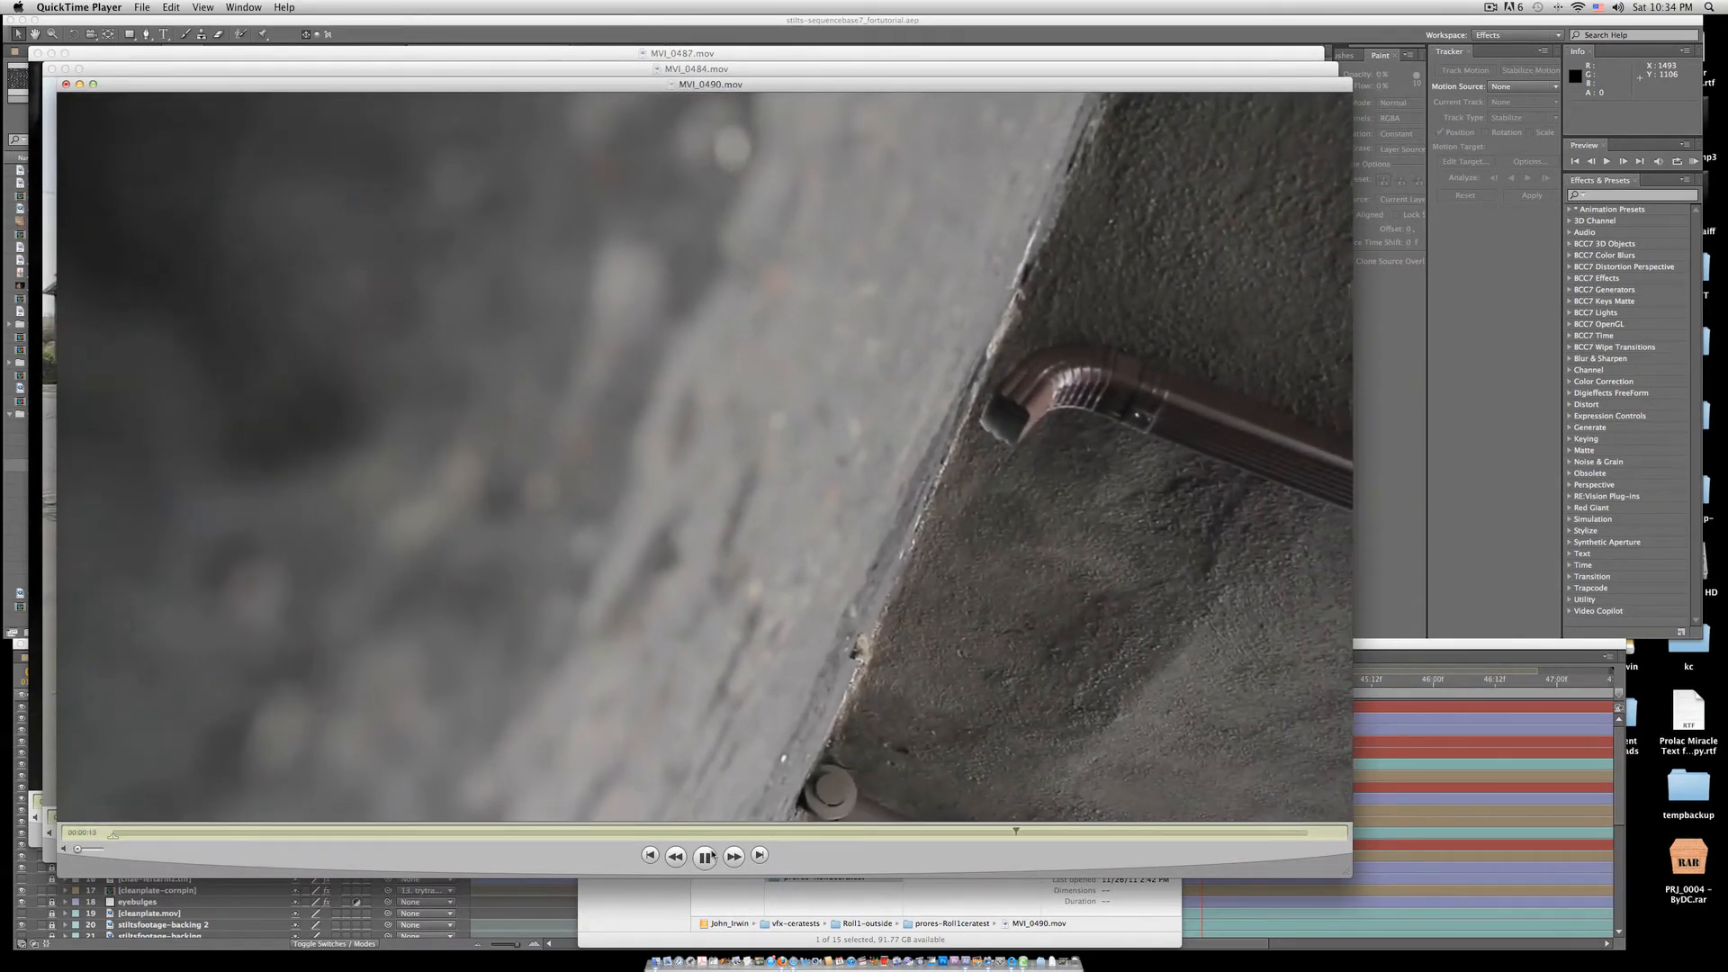
# - Skim the end of MVI_0490.mov and close the clip without saving changes
pyautogui.moveTo(1111, 834); pyautogui.dragTo(1146, 840)
pyautogui.press('super+w')
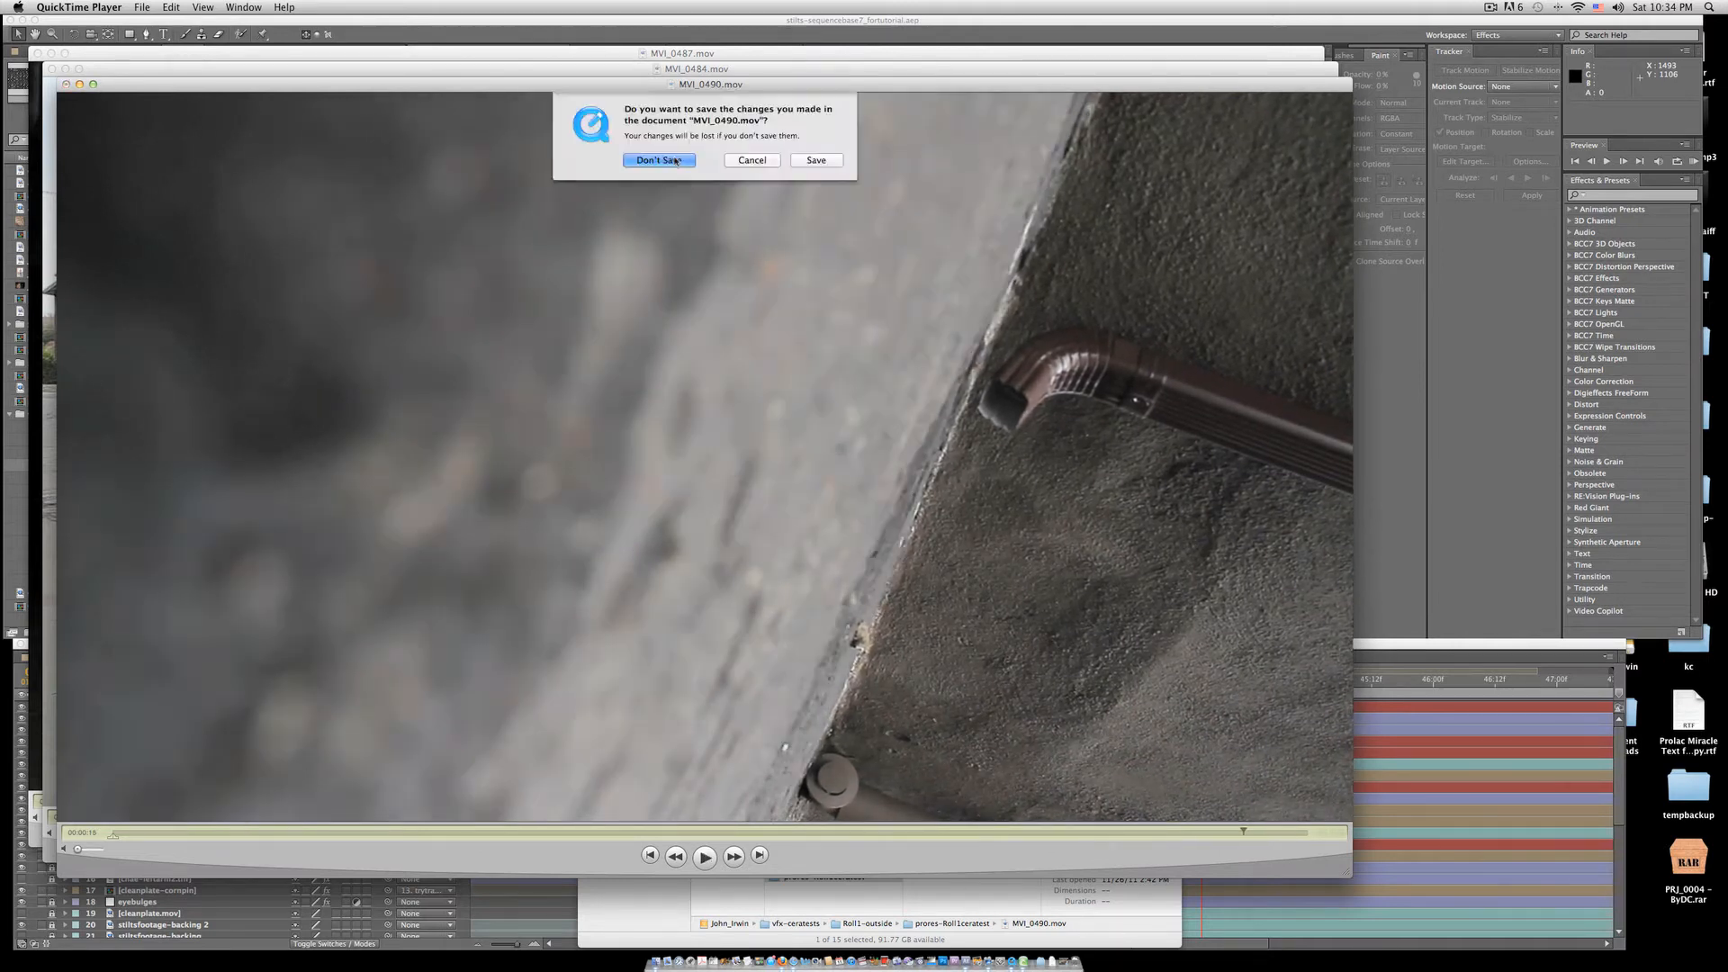
pyautogui.press('super+d')
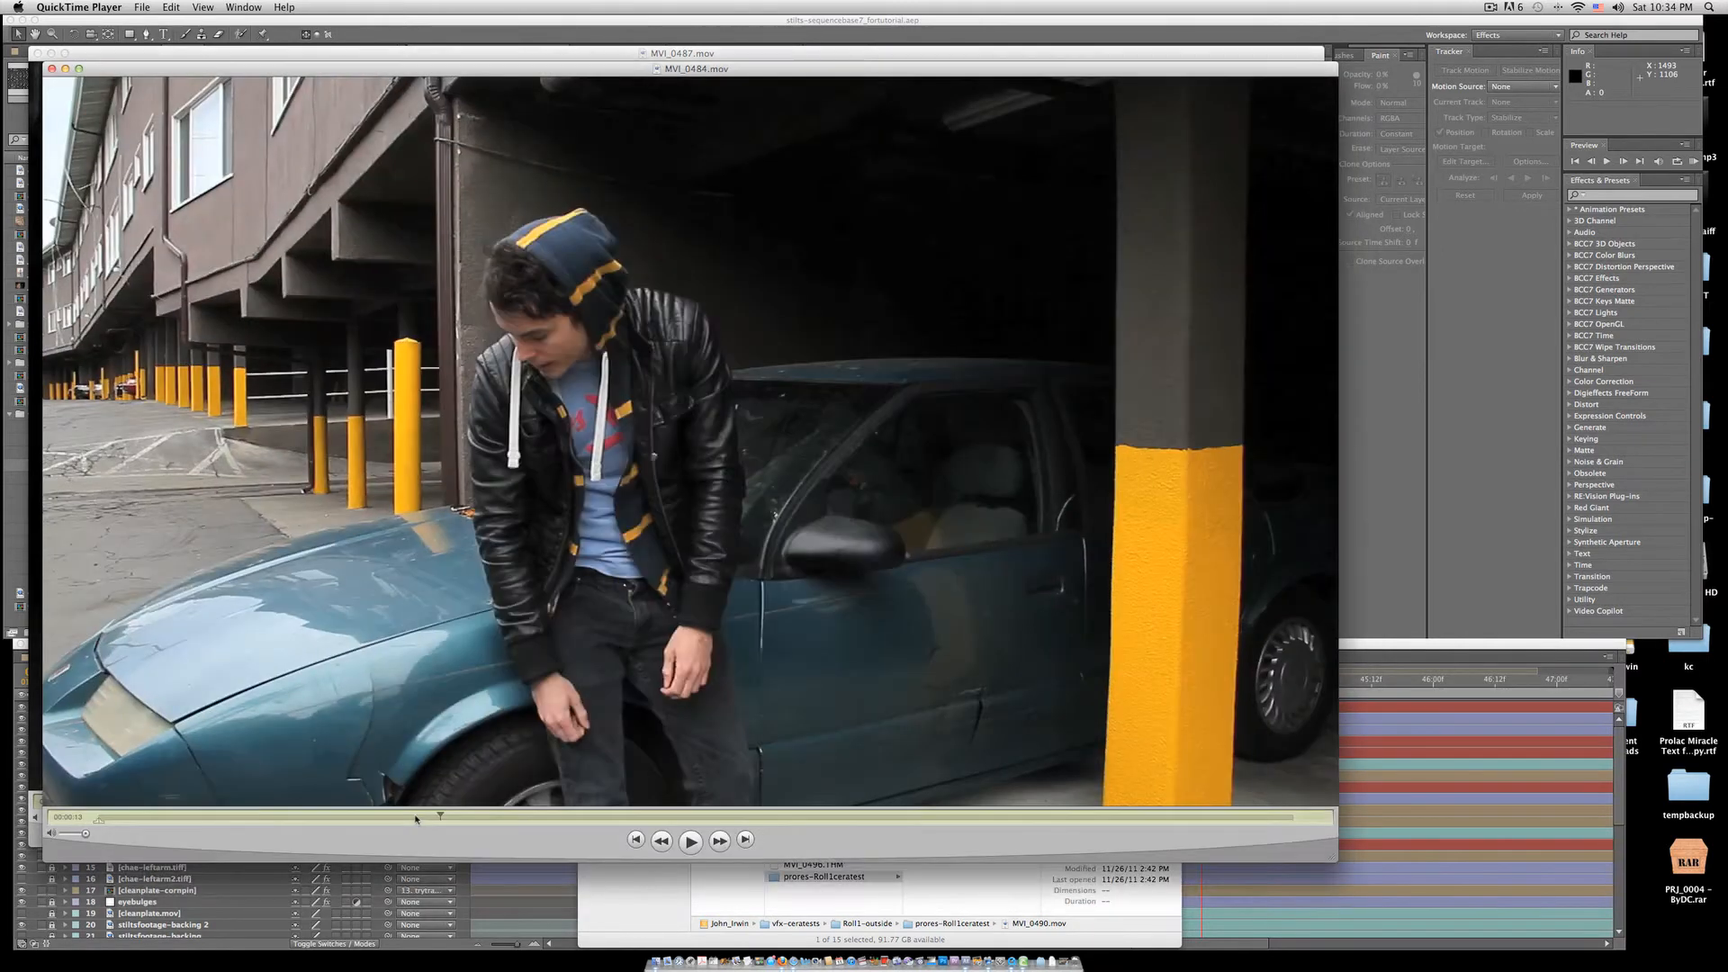
# - Review the middle section of MVI_0484.mov, where the hooded man stands beside the parked car
pyautogui.click(471, 817)
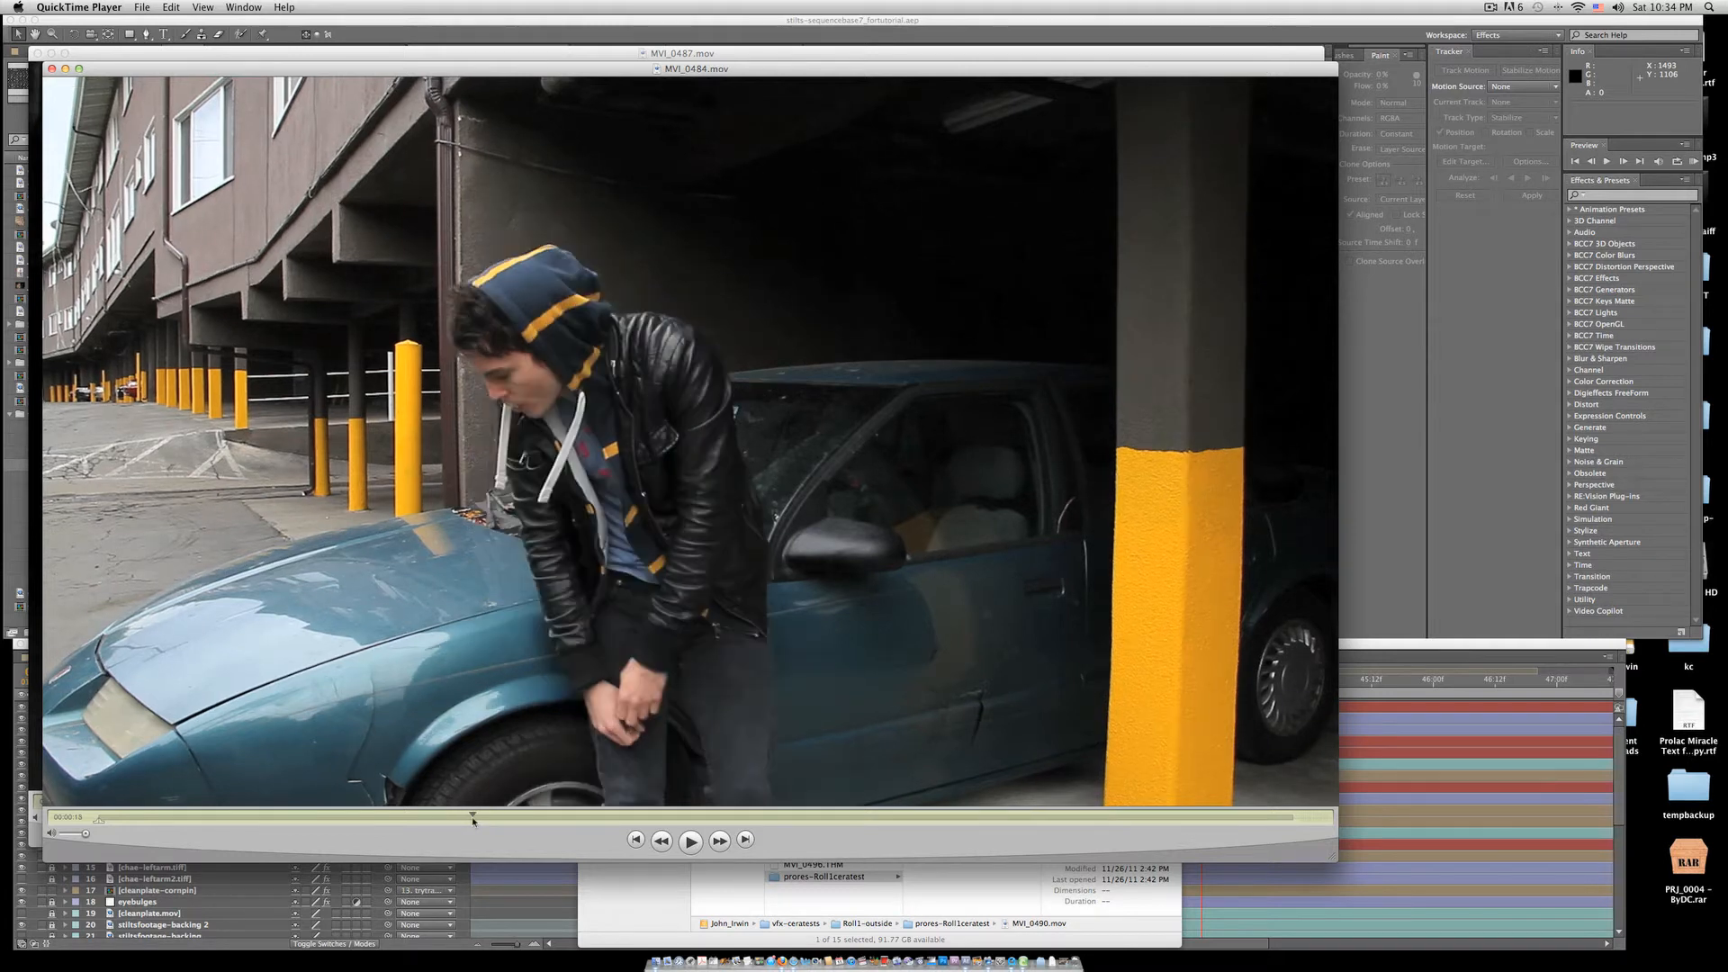
pyautogui.click(615, 818)
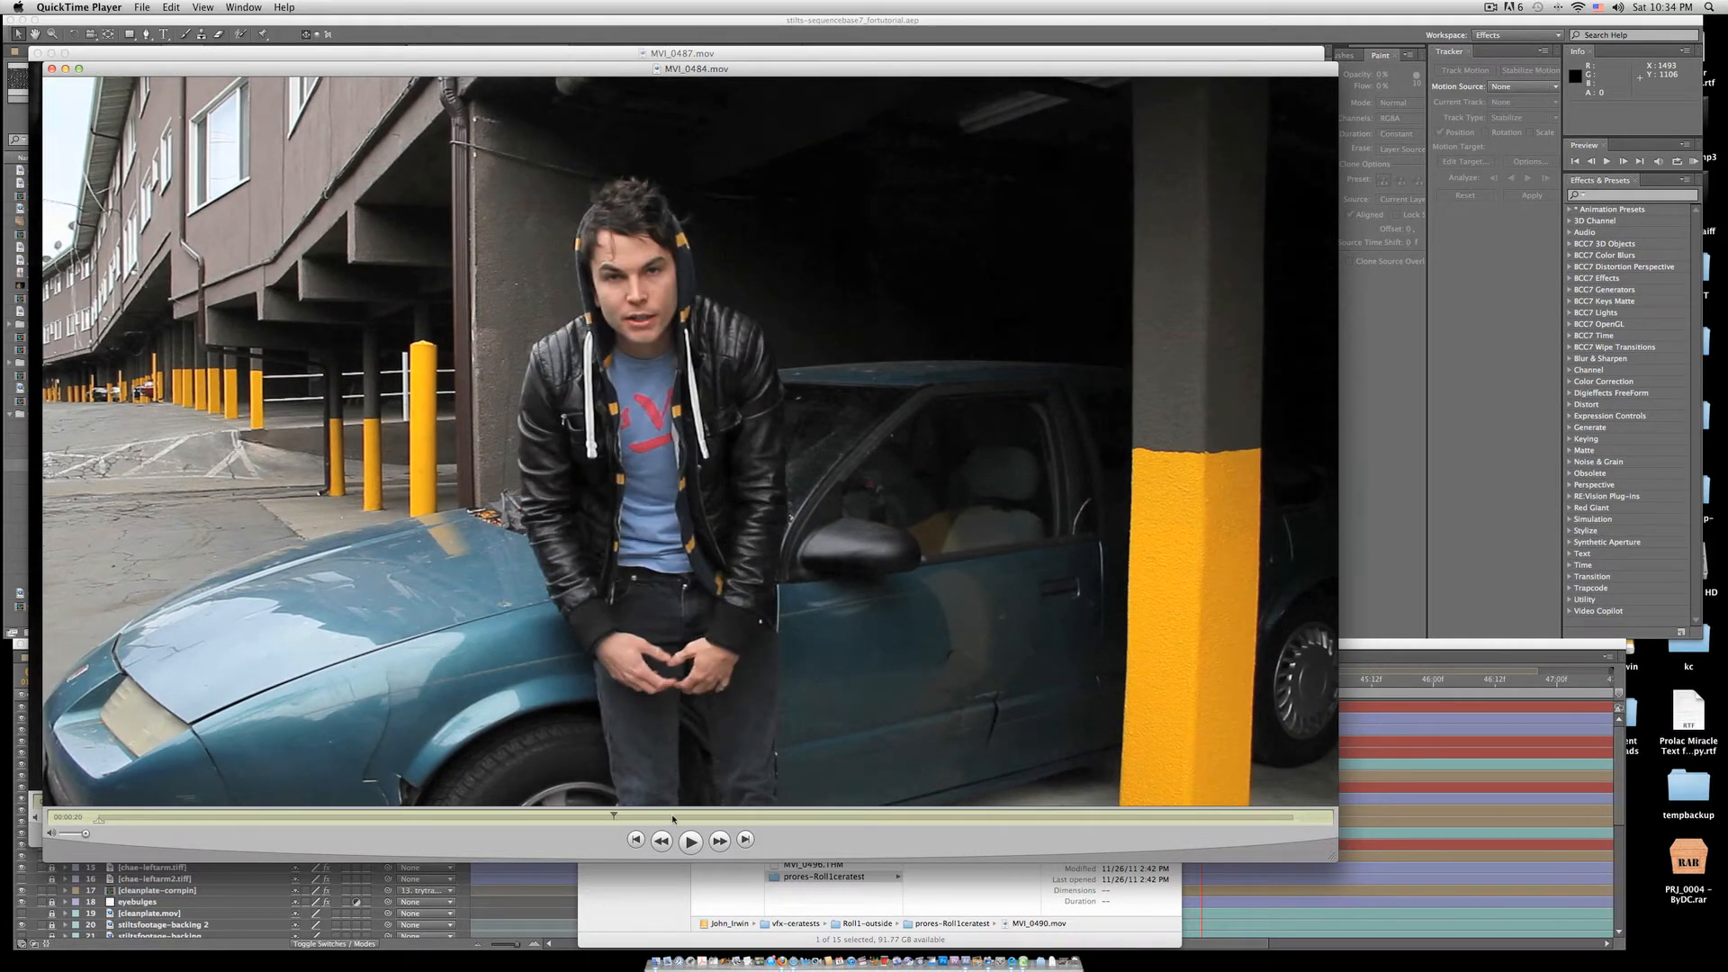
pyautogui.click(717, 818)
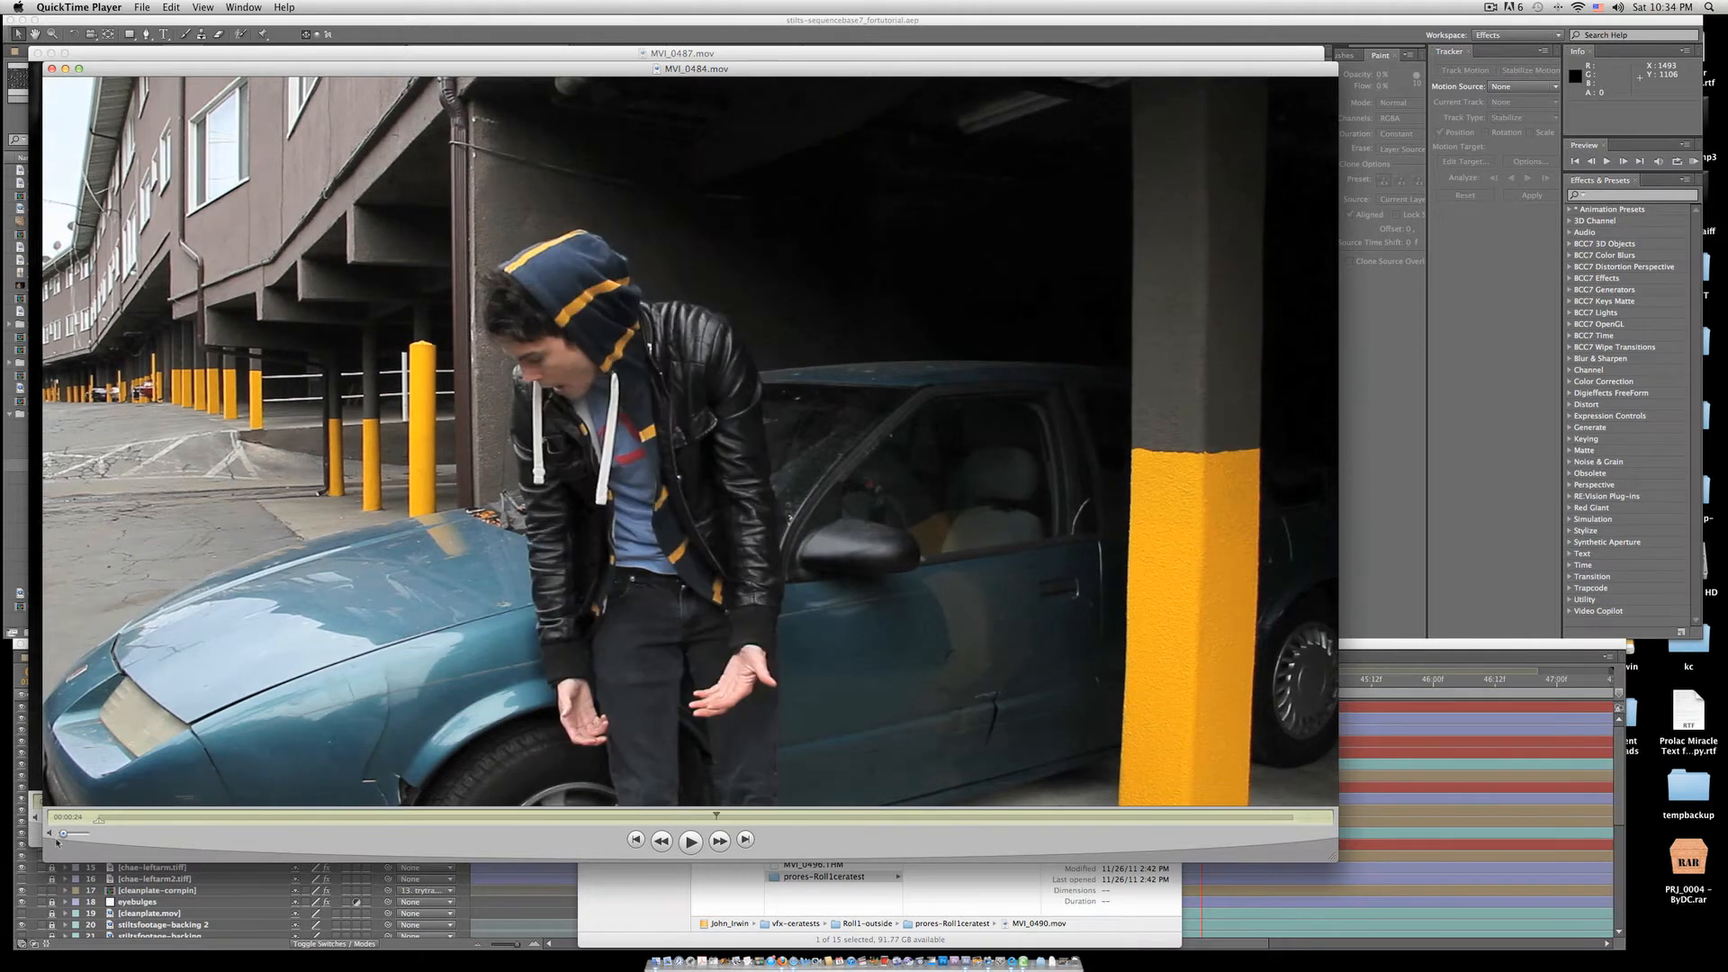
pyautogui.click(690, 842)
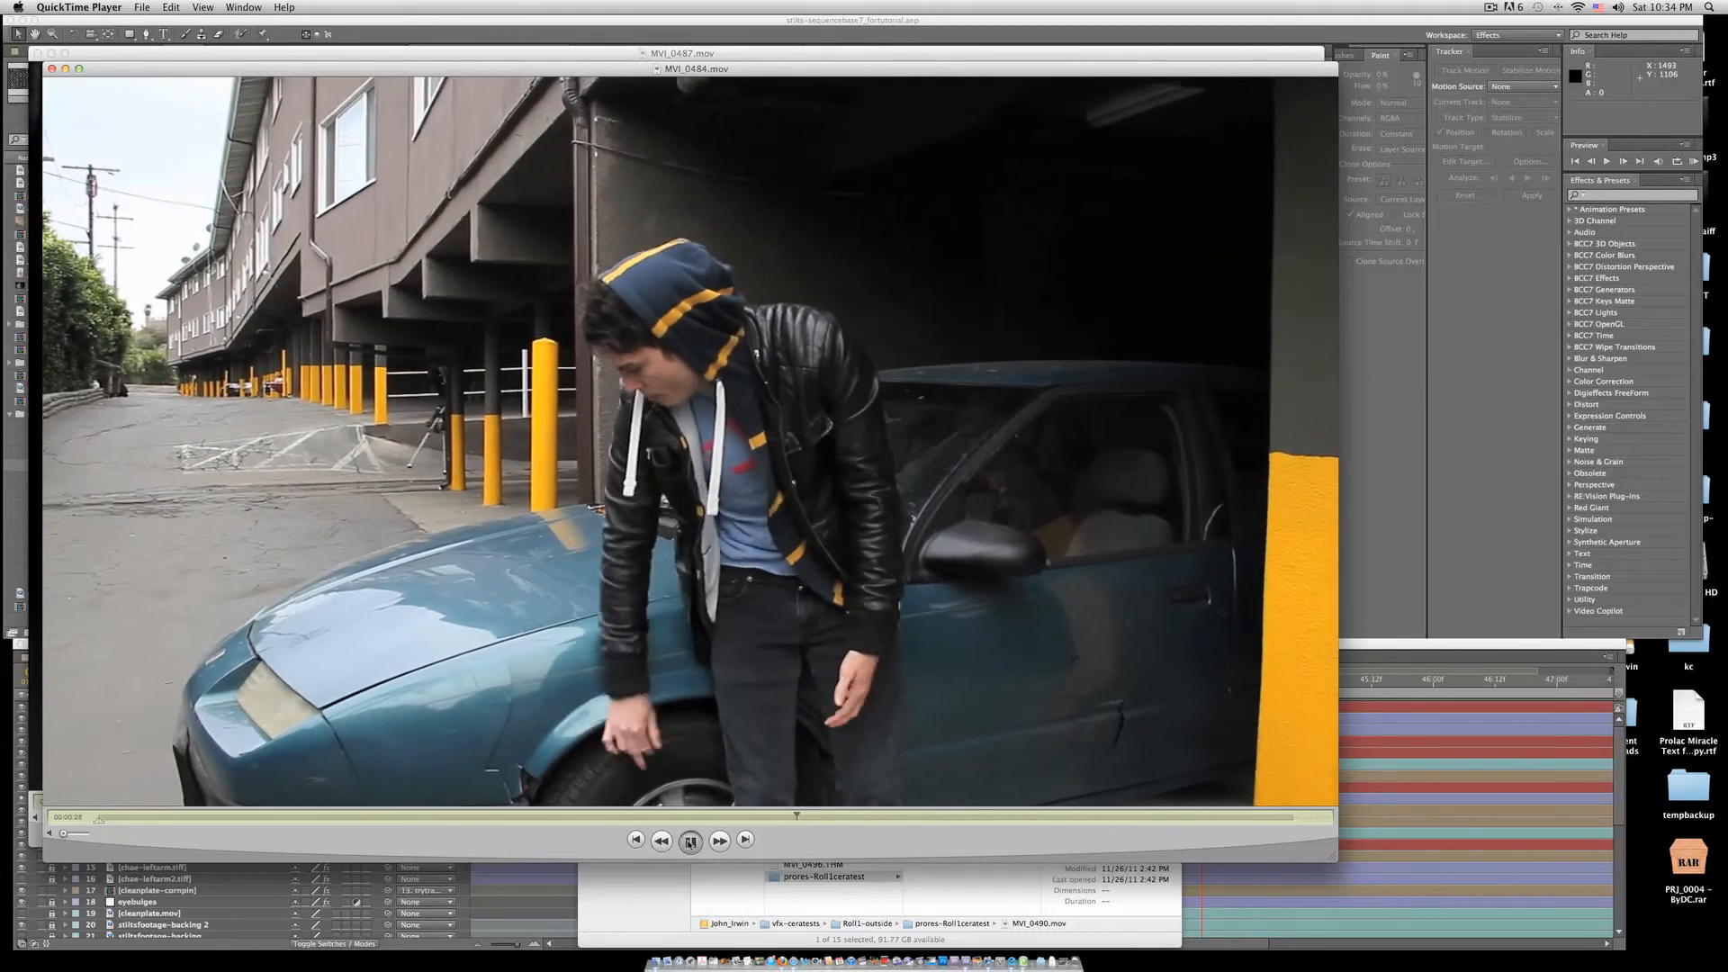
pyautogui.click(691, 841)
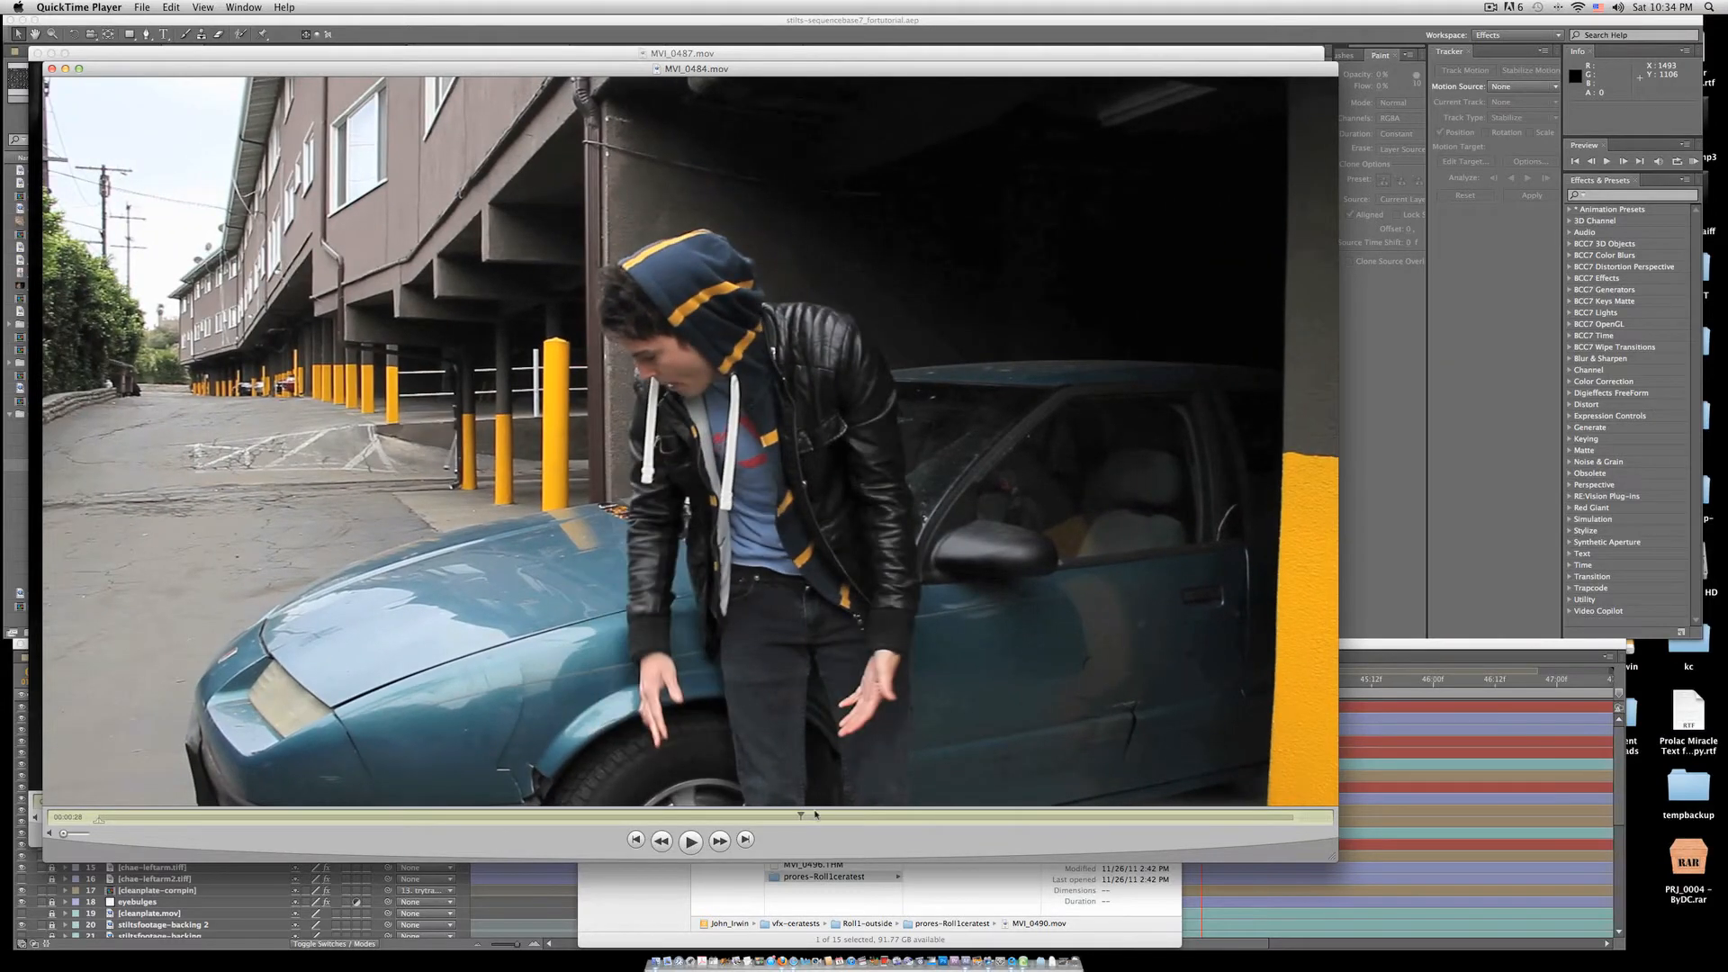
pyautogui.moveTo(801, 816)
pyautogui.mouseDown()
pyautogui.moveTo(754, 819)
pyautogui.moveTo(820, 821)
pyautogui.moveTo(772, 822)
pyautogui.mouseUp()
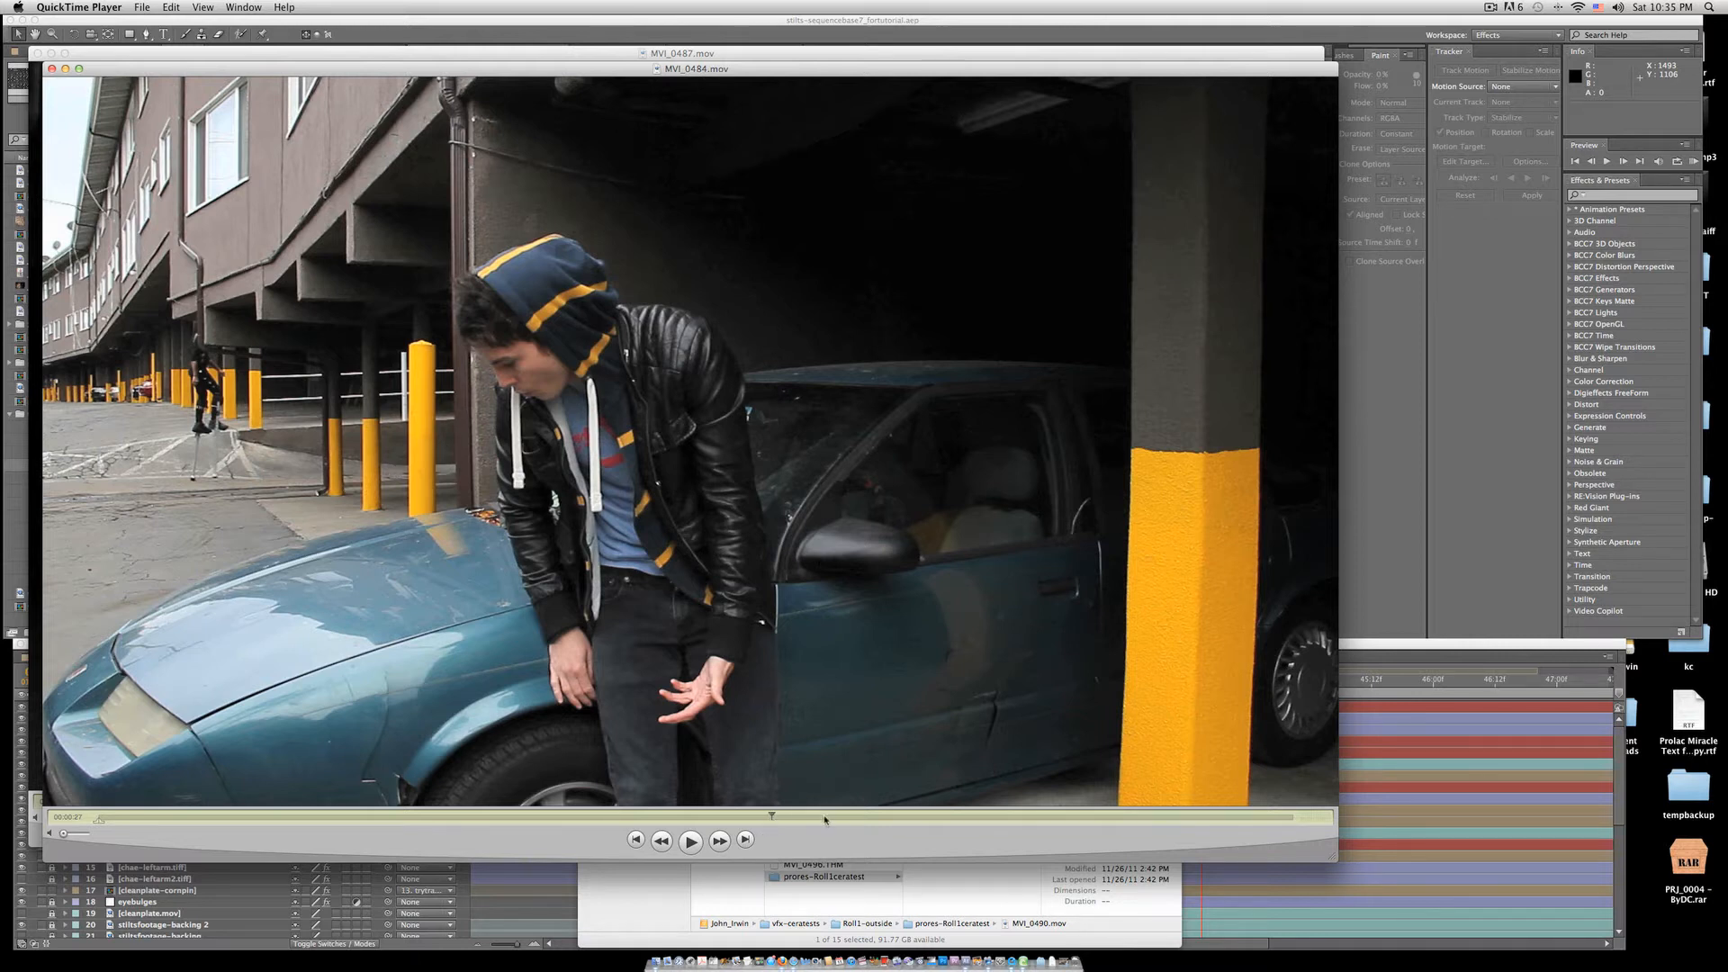
# - Review the remaining alley footage in MVI_0484.mov and close the clip
pyautogui.click(855, 819)
pyautogui.click(691, 840)
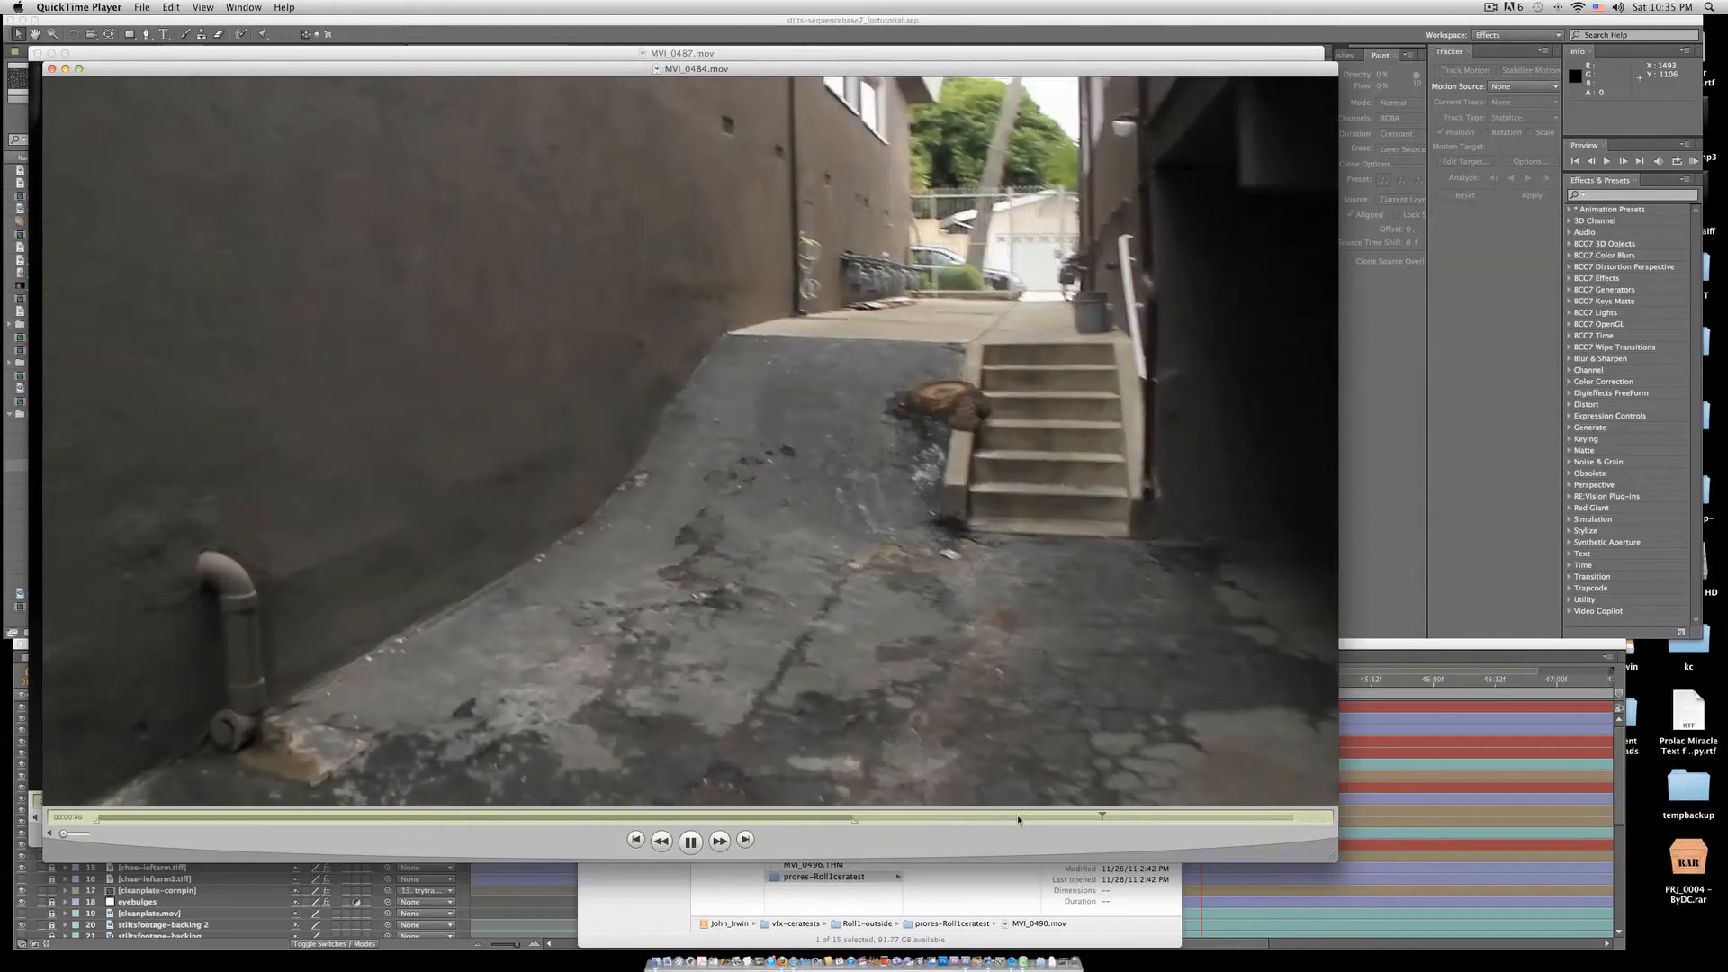
pyautogui.click(1105, 818)
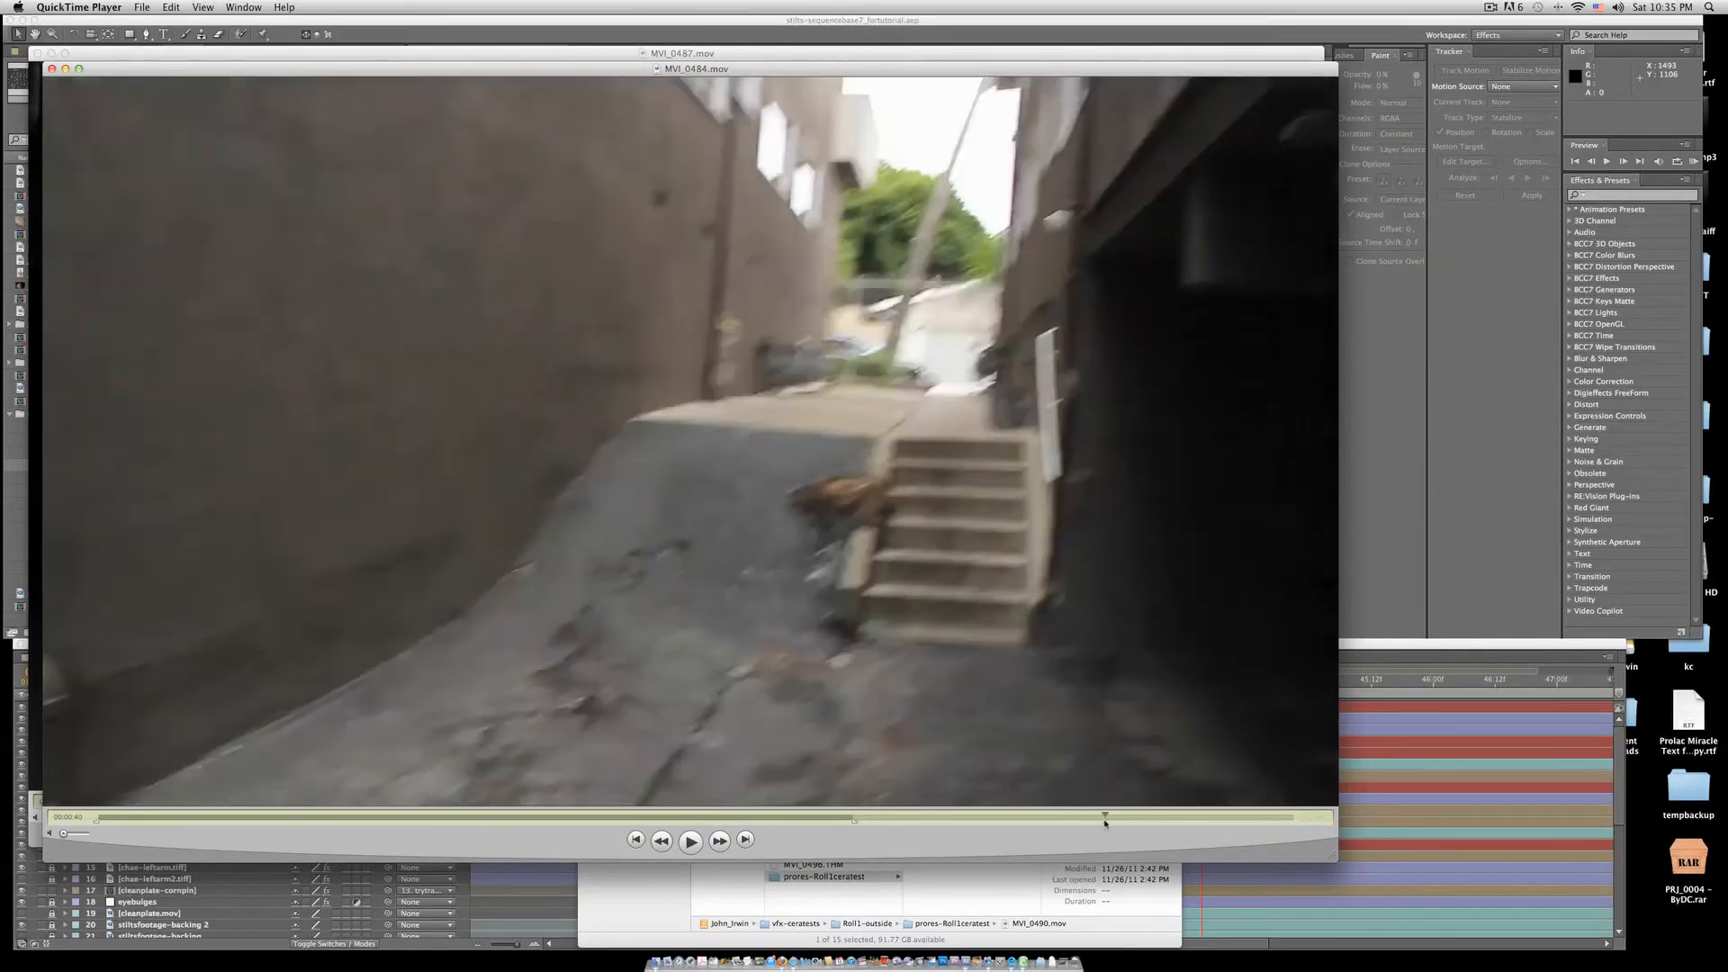
pyautogui.moveTo(1105, 822)
pyautogui.mouseDown()
pyautogui.moveTo(1197, 823)
pyautogui.moveTo(1139, 823)
pyautogui.mouseUp()
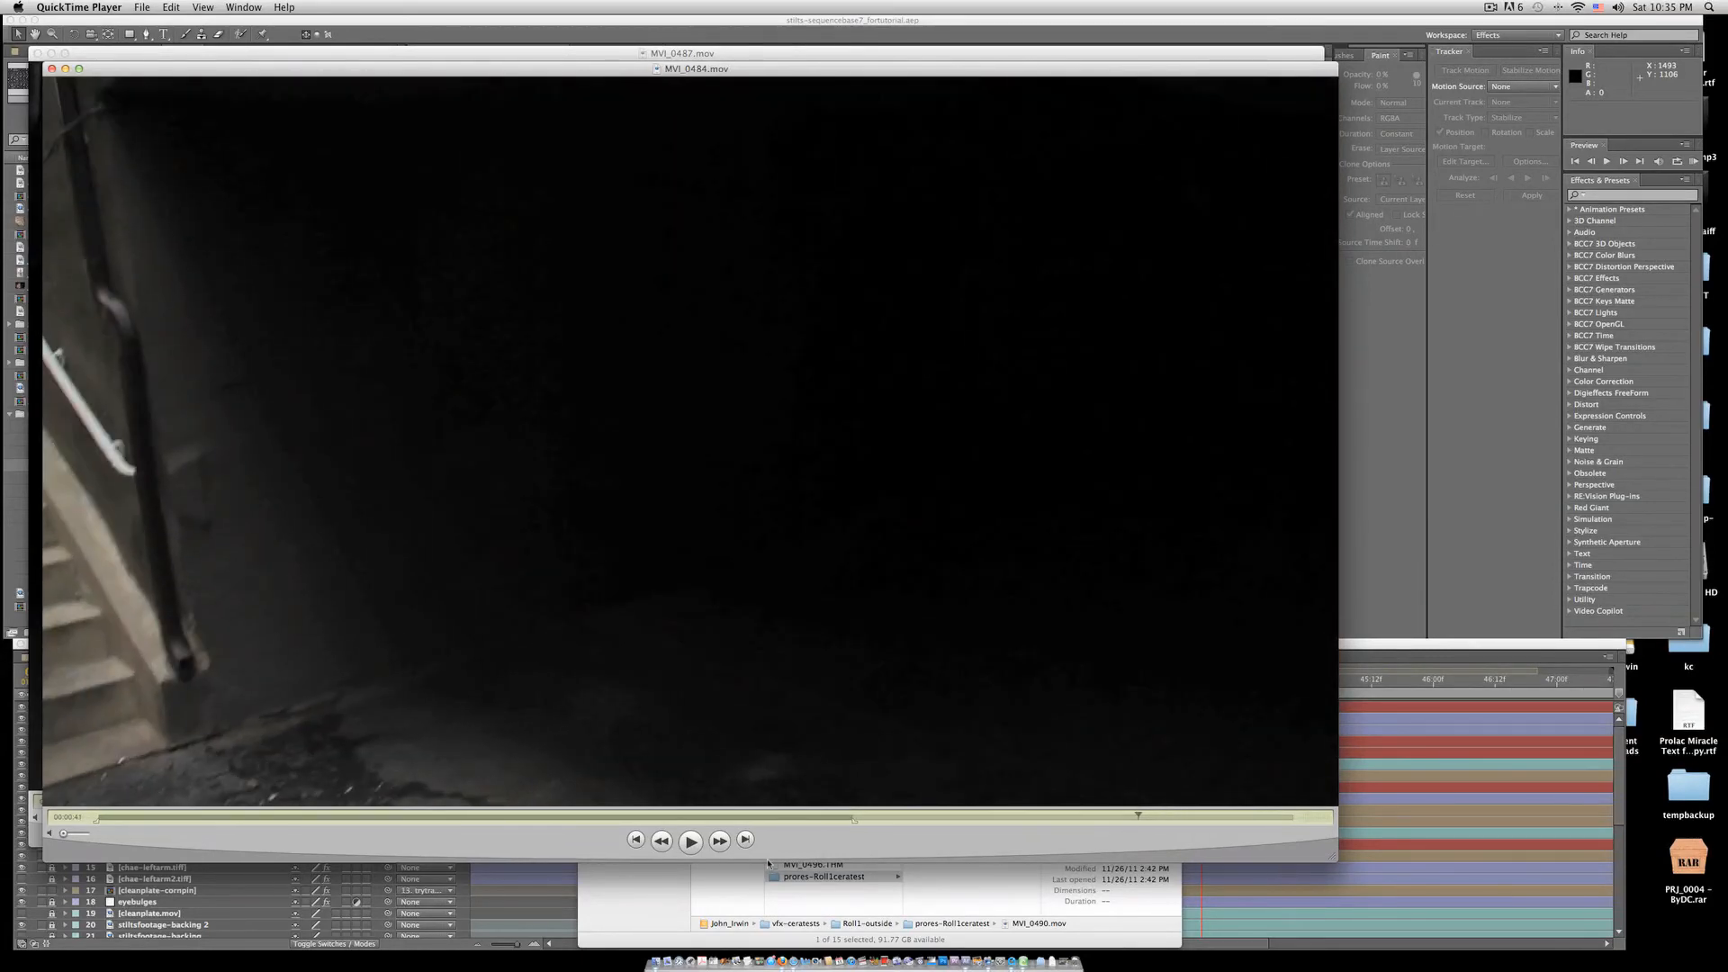
pyautogui.click(690, 846)
pyautogui.click(691, 848)
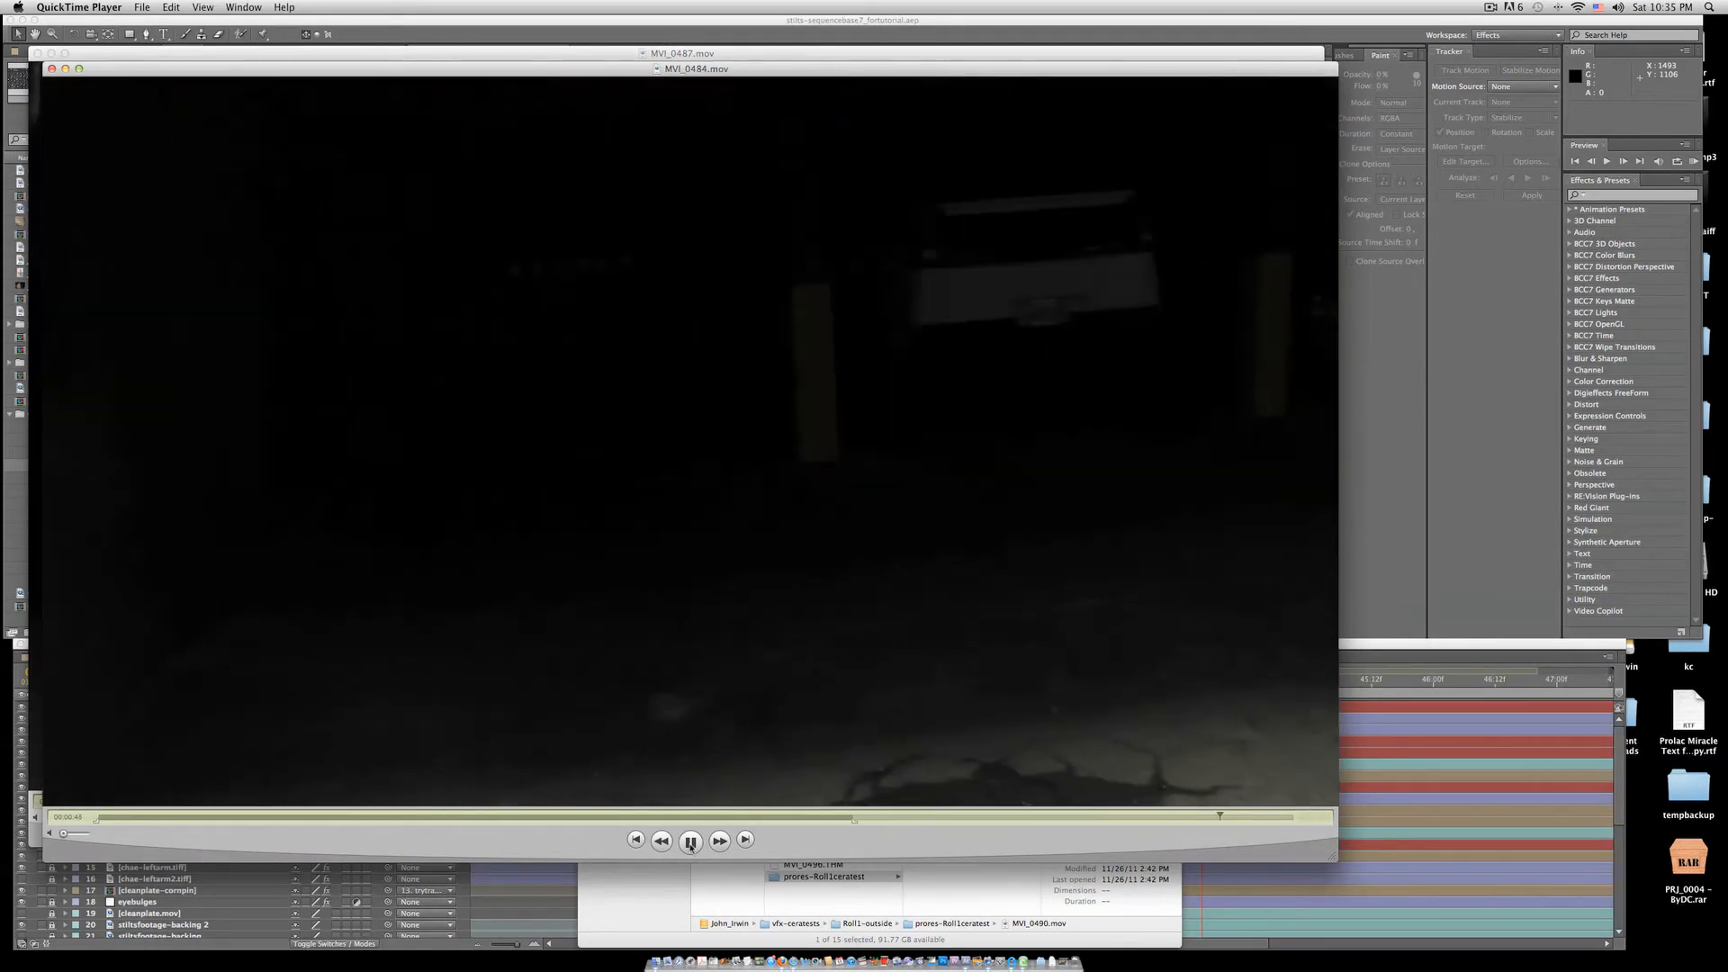
pyautogui.click(51, 70)
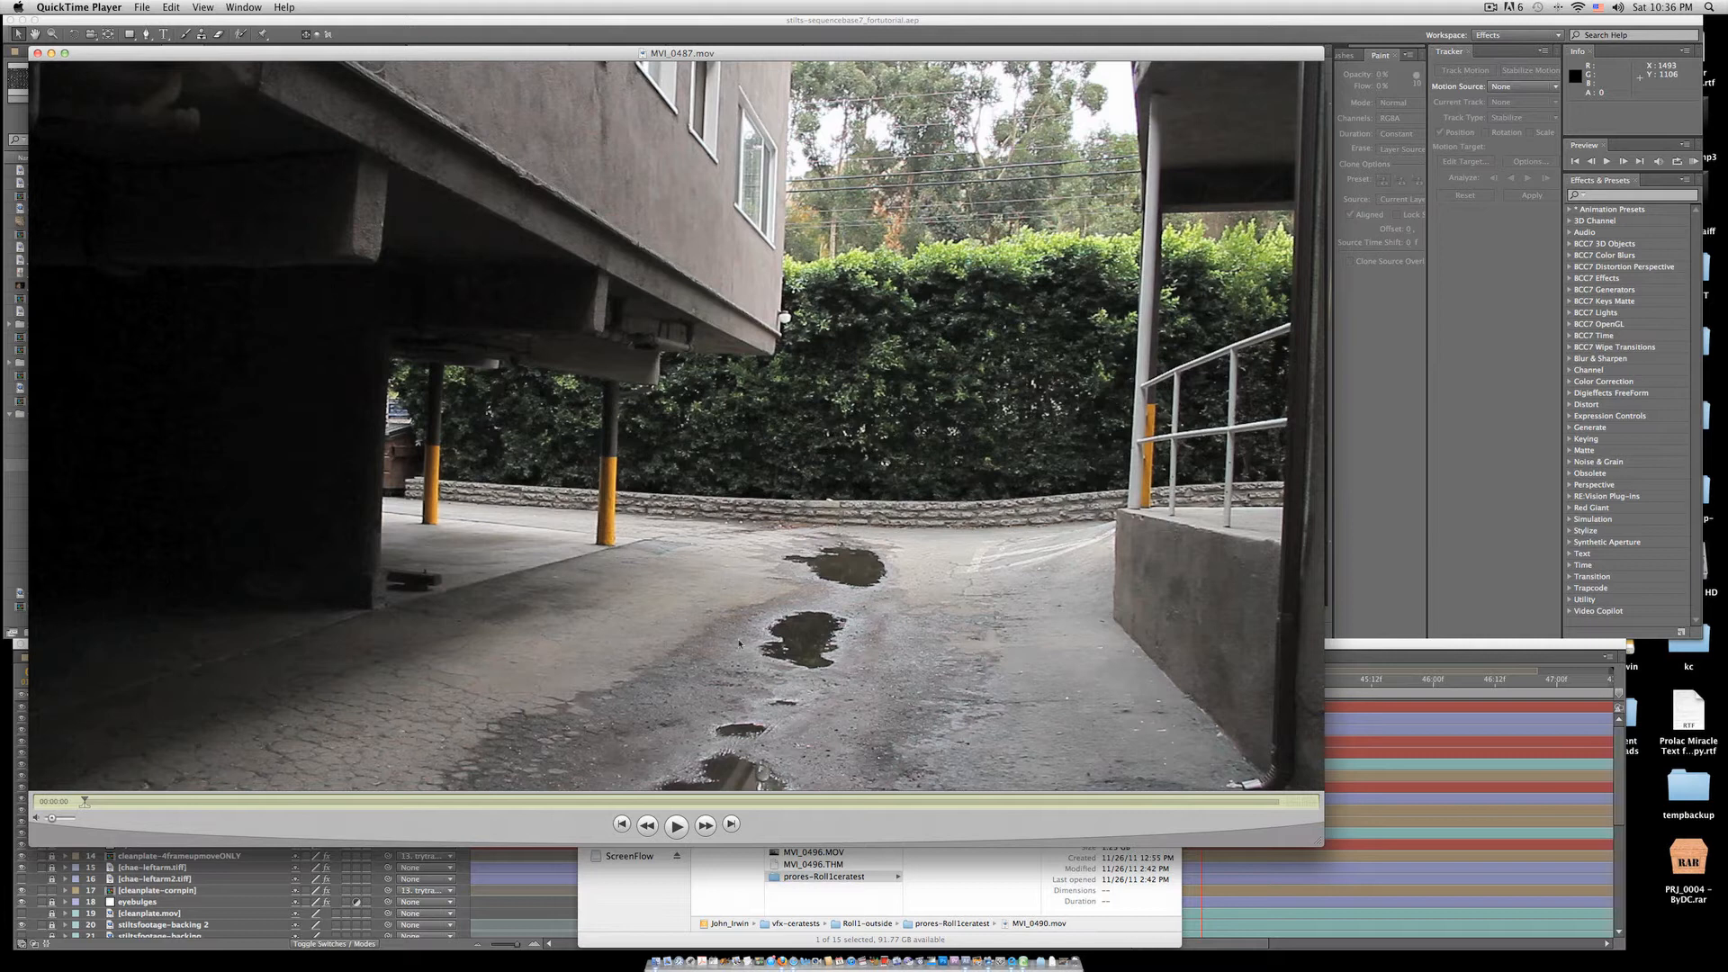
# - Play the empty-alley clean plate in MVI_0487.mov and close the clip
pyautogui.click(677, 826)
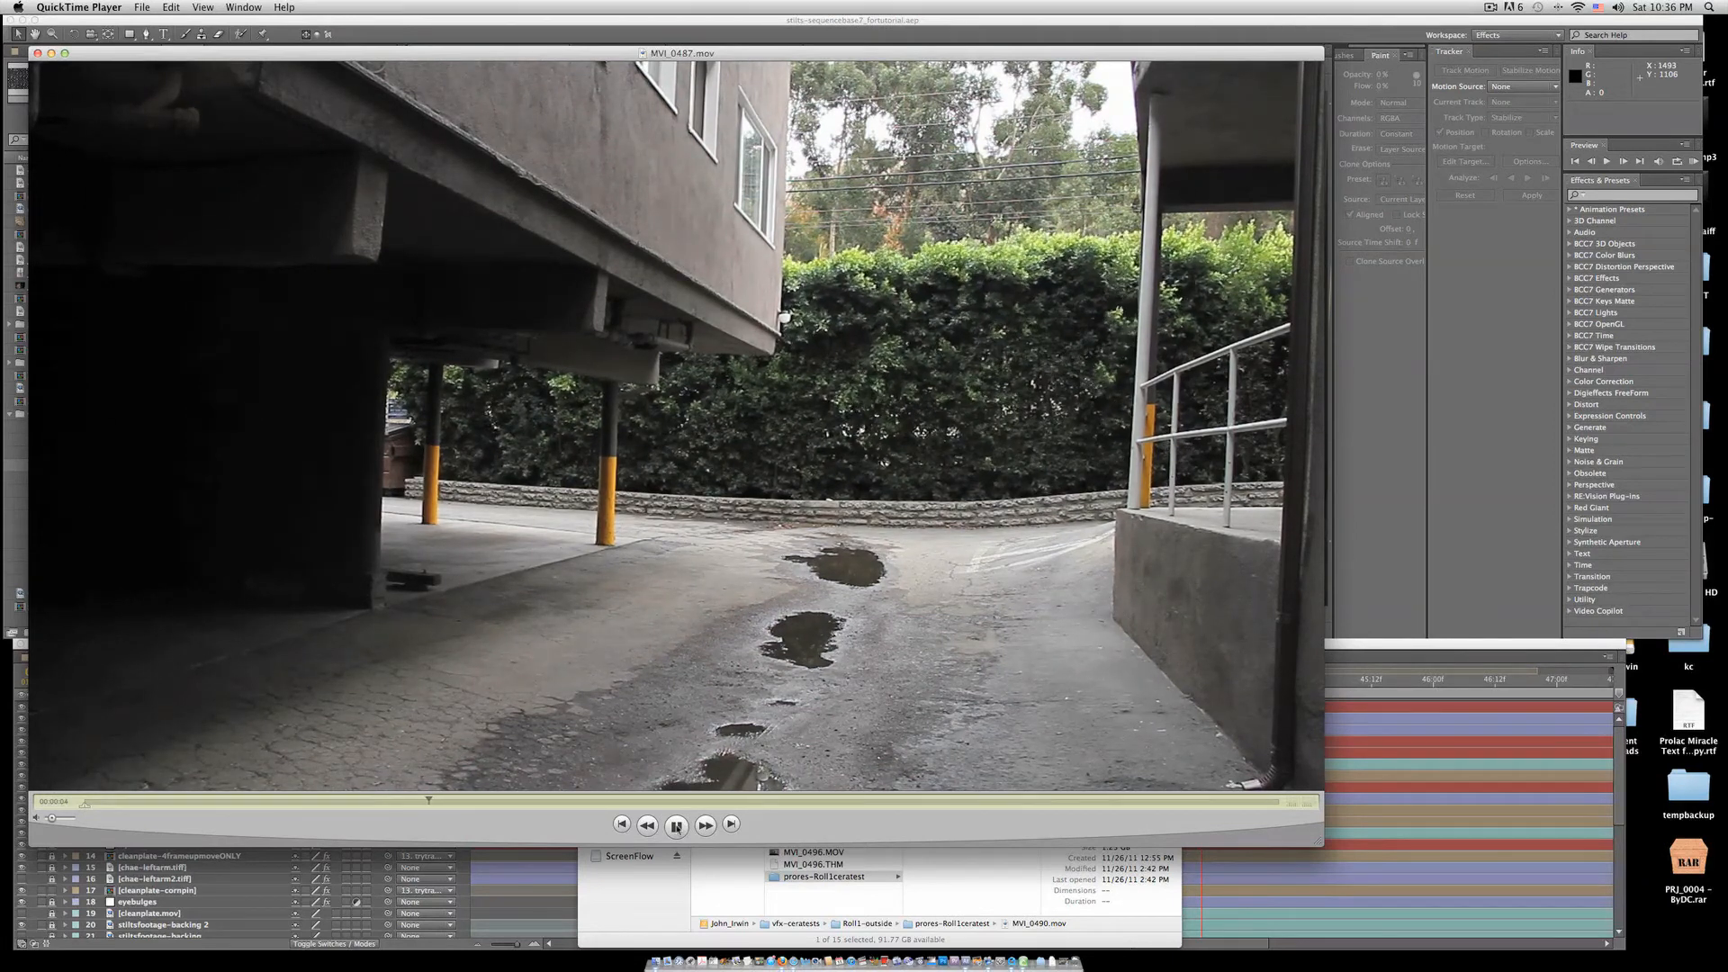
pyautogui.click(676, 826)
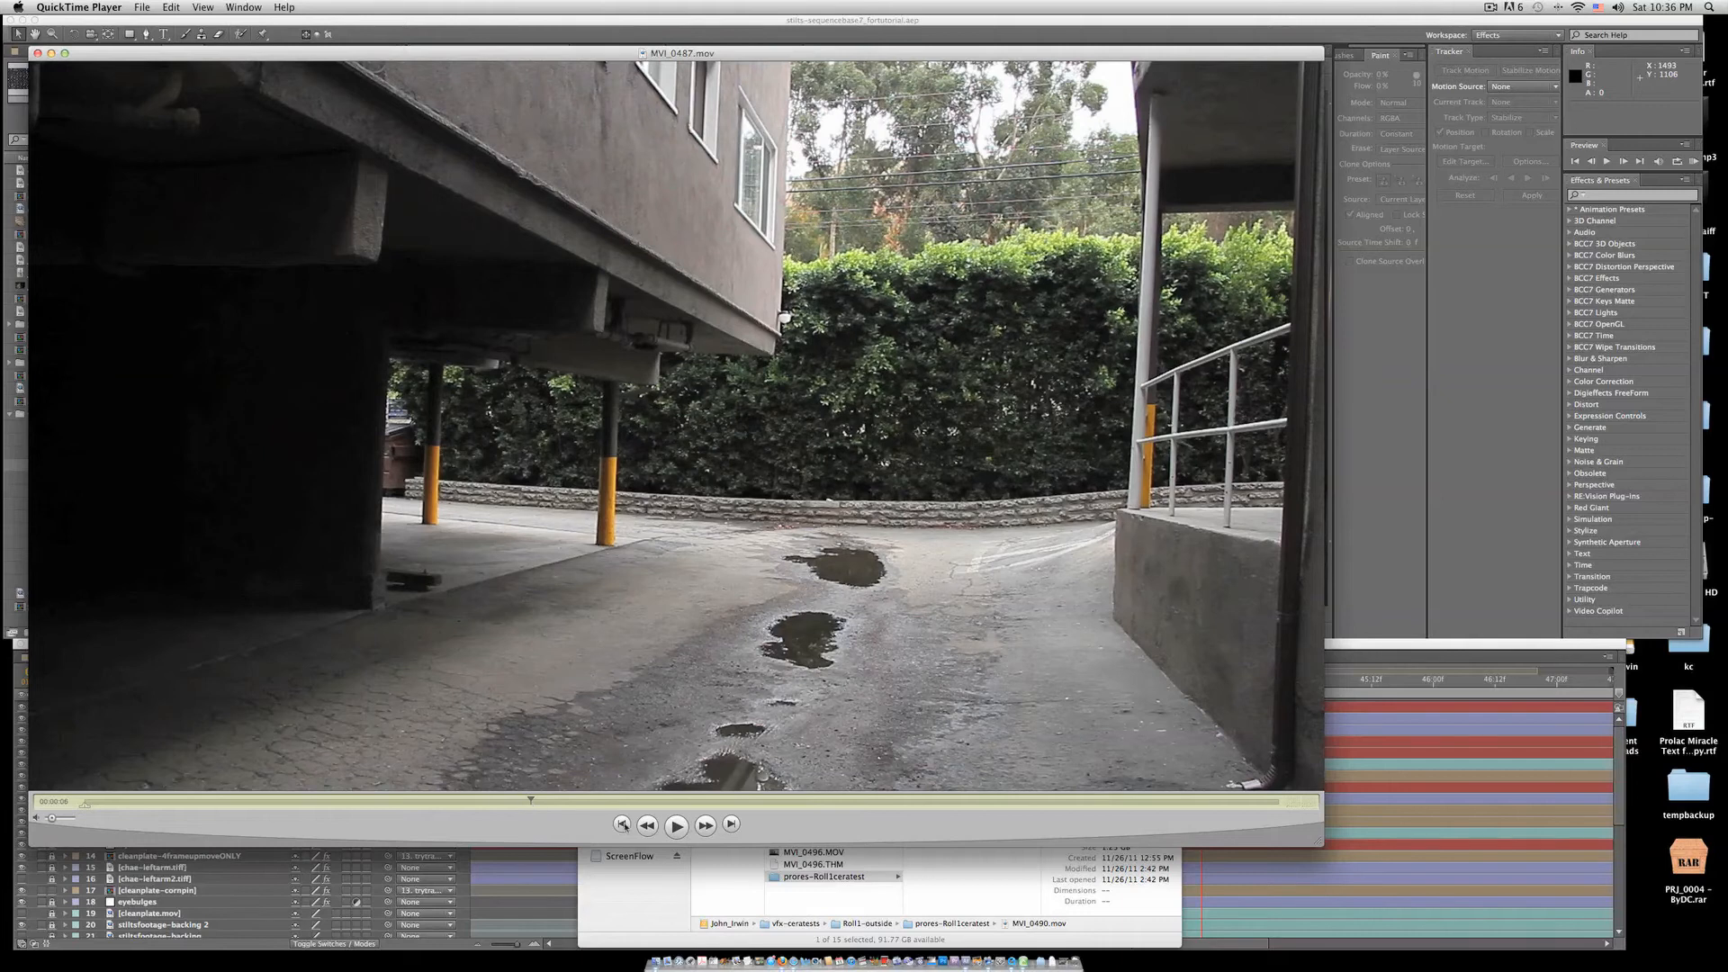
pyautogui.click(676, 827)
pyautogui.click(677, 826)
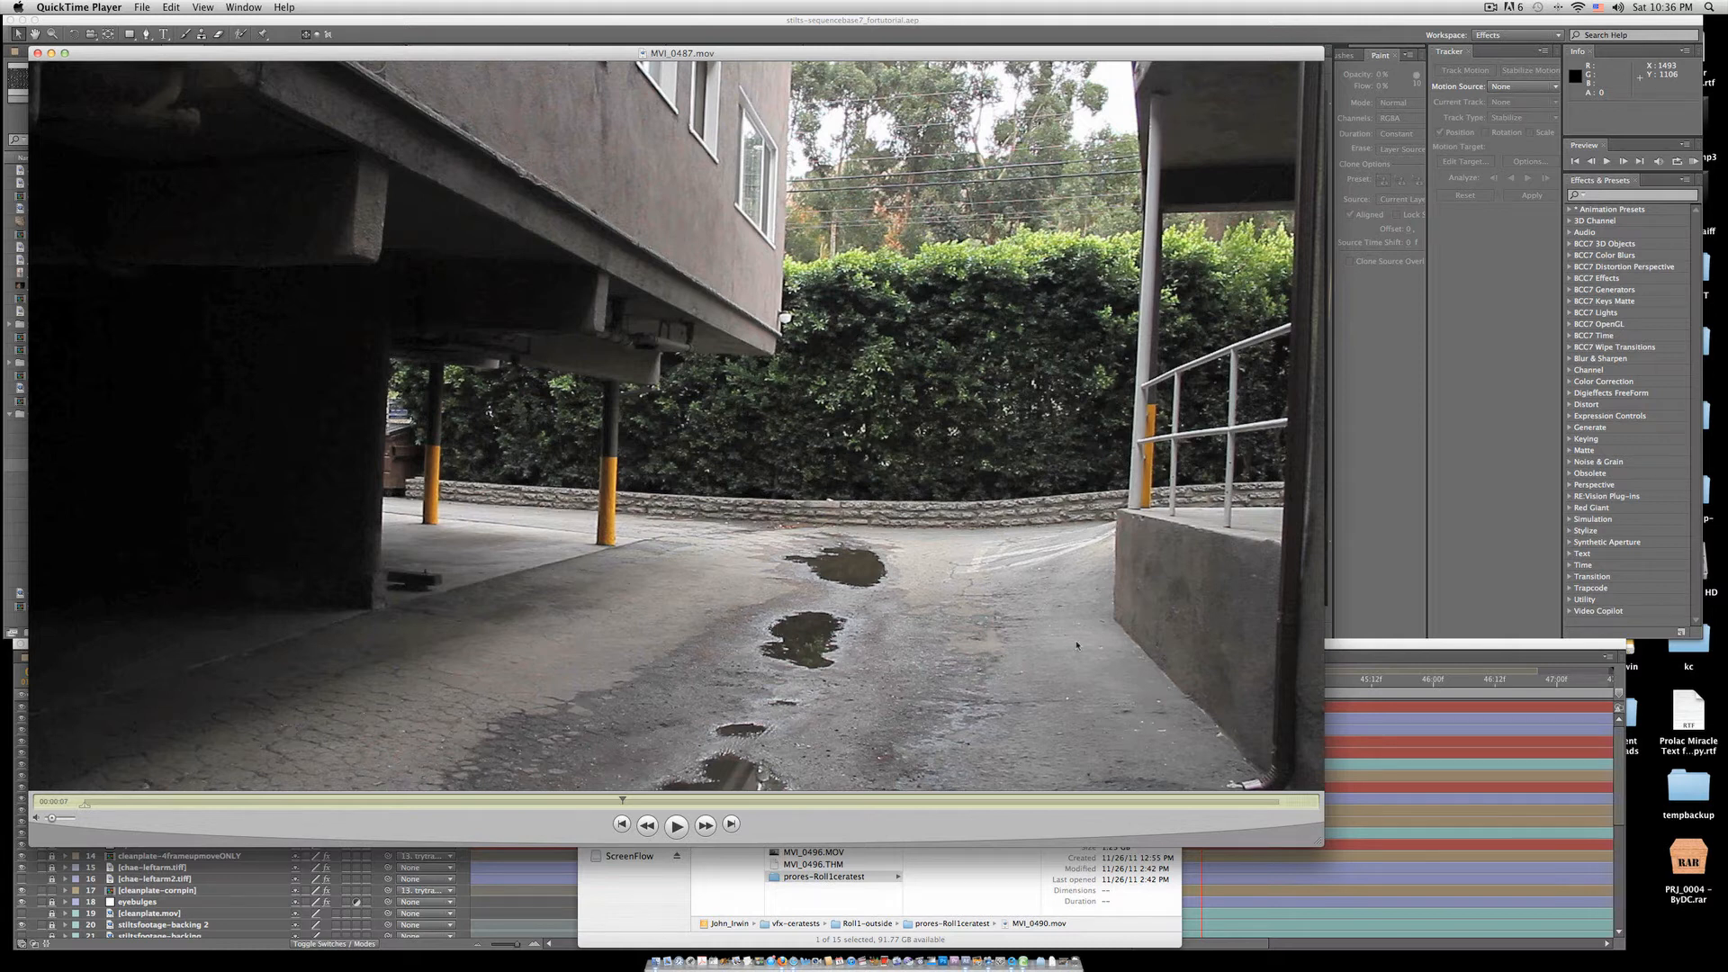
pyautogui.click(38, 53)
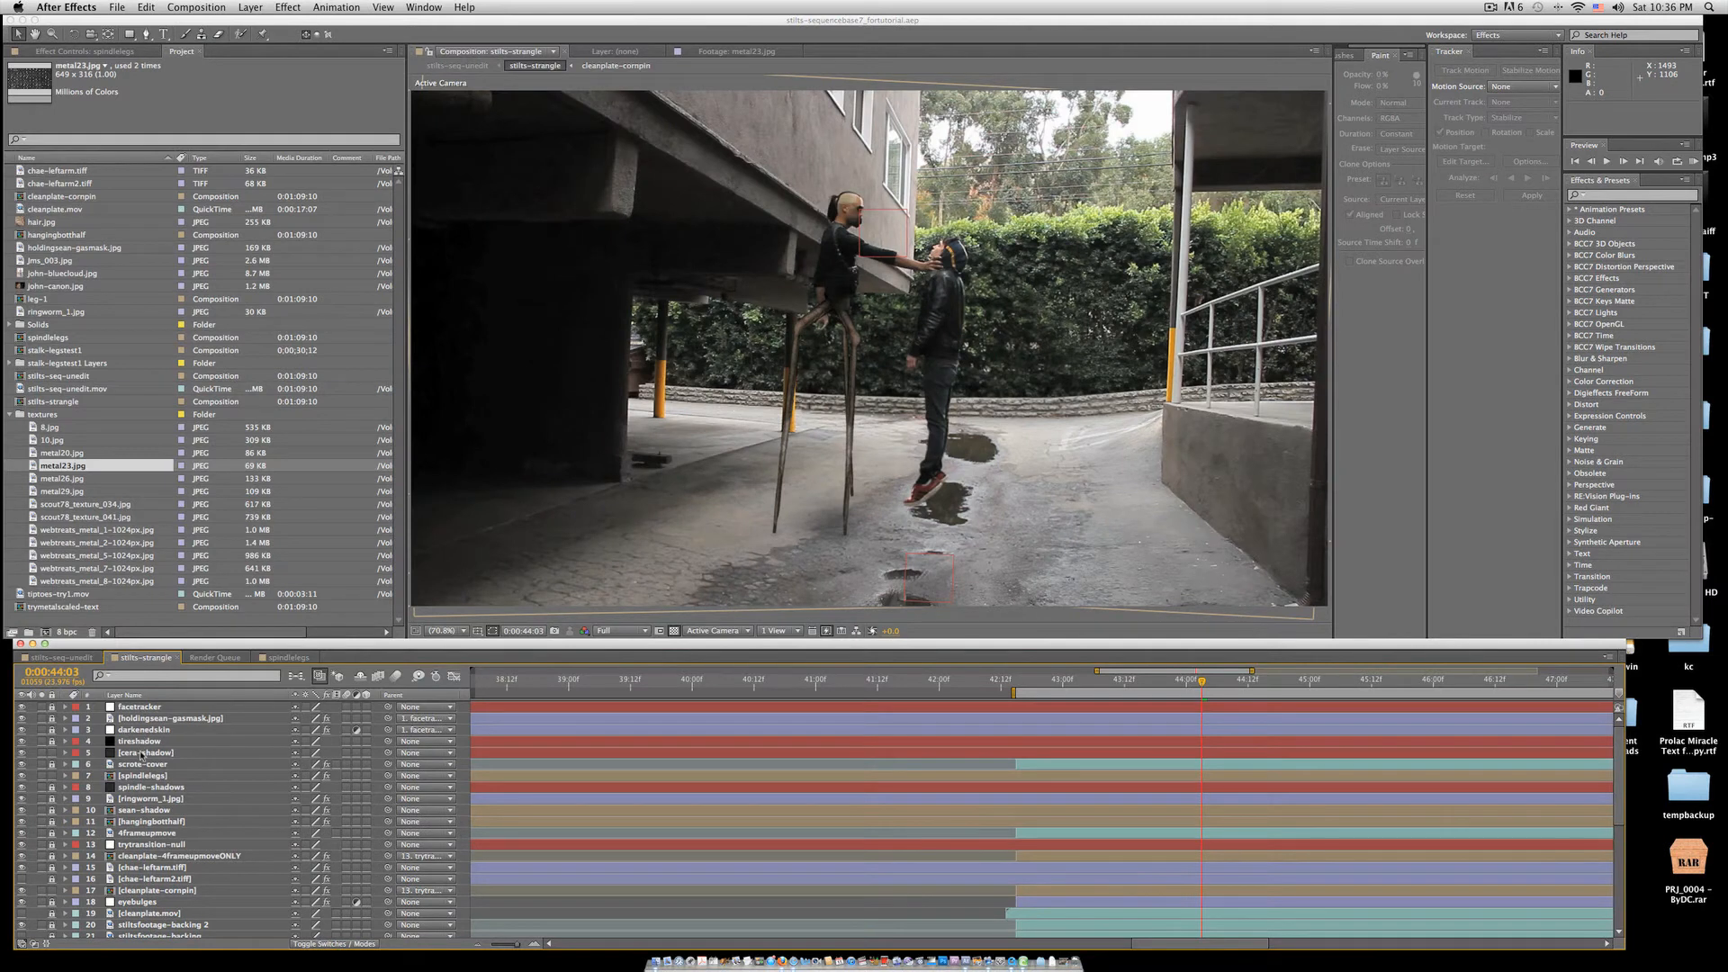
# - Show the effects on the spindlelegs layer and toggle BCC Light Wrap on and back off
pyautogui.scroll(-10, 146, 836)
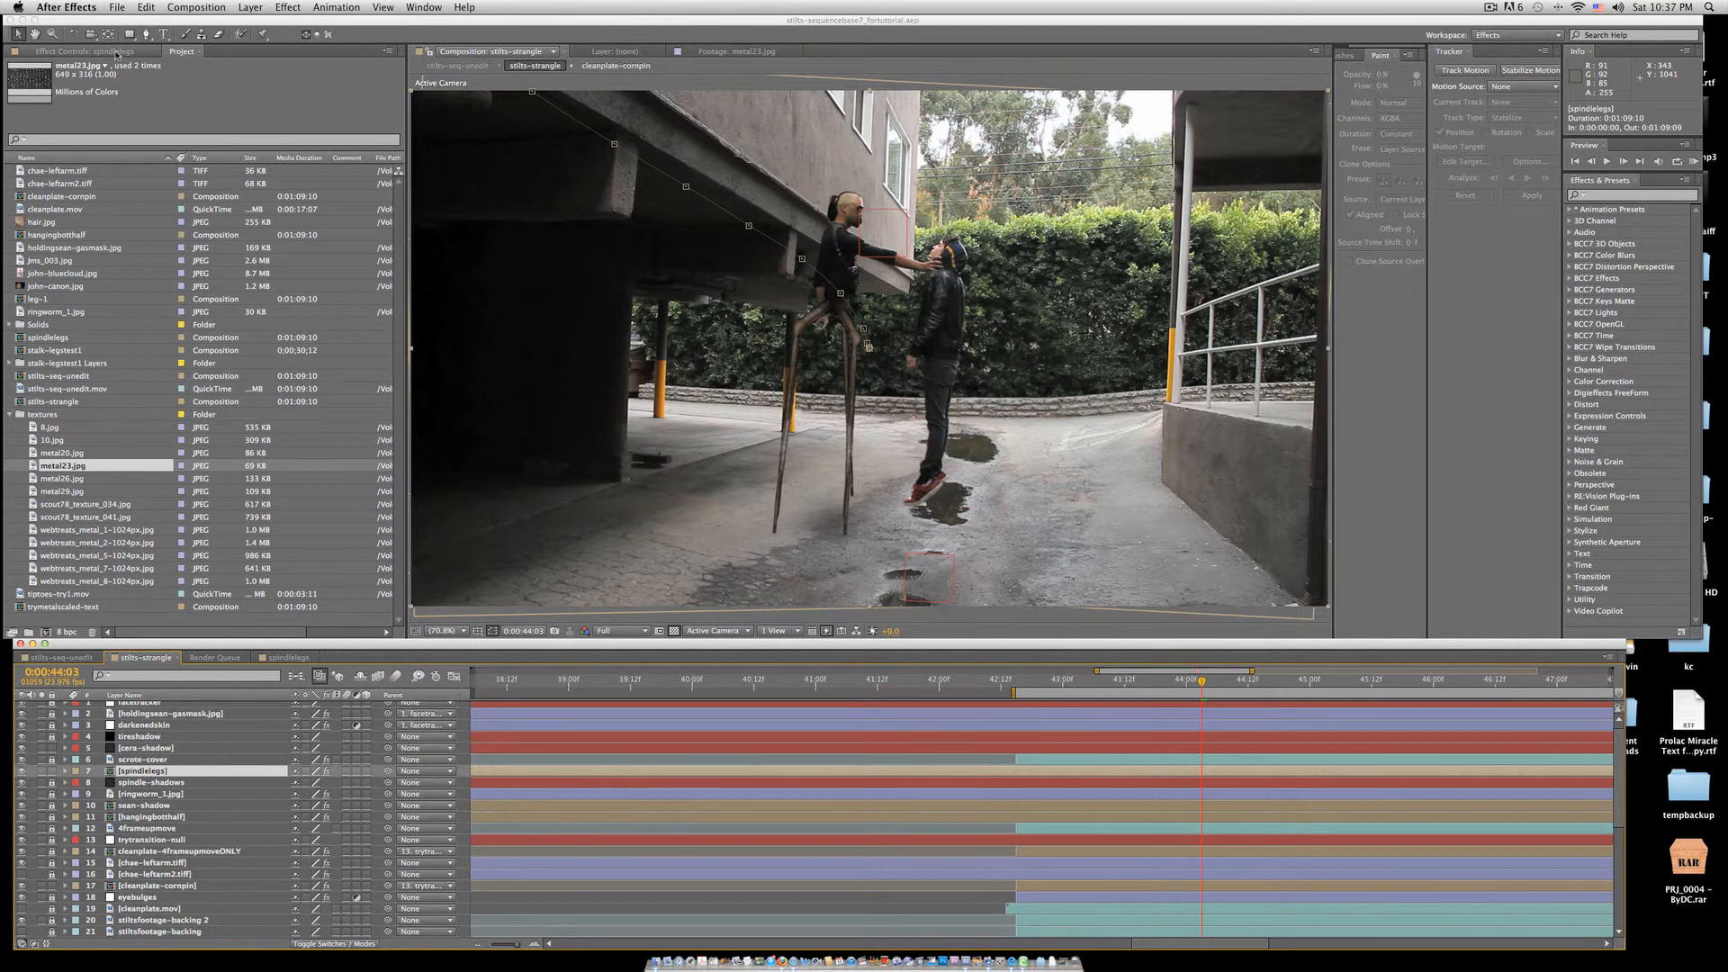
pyautogui.click(116, 53)
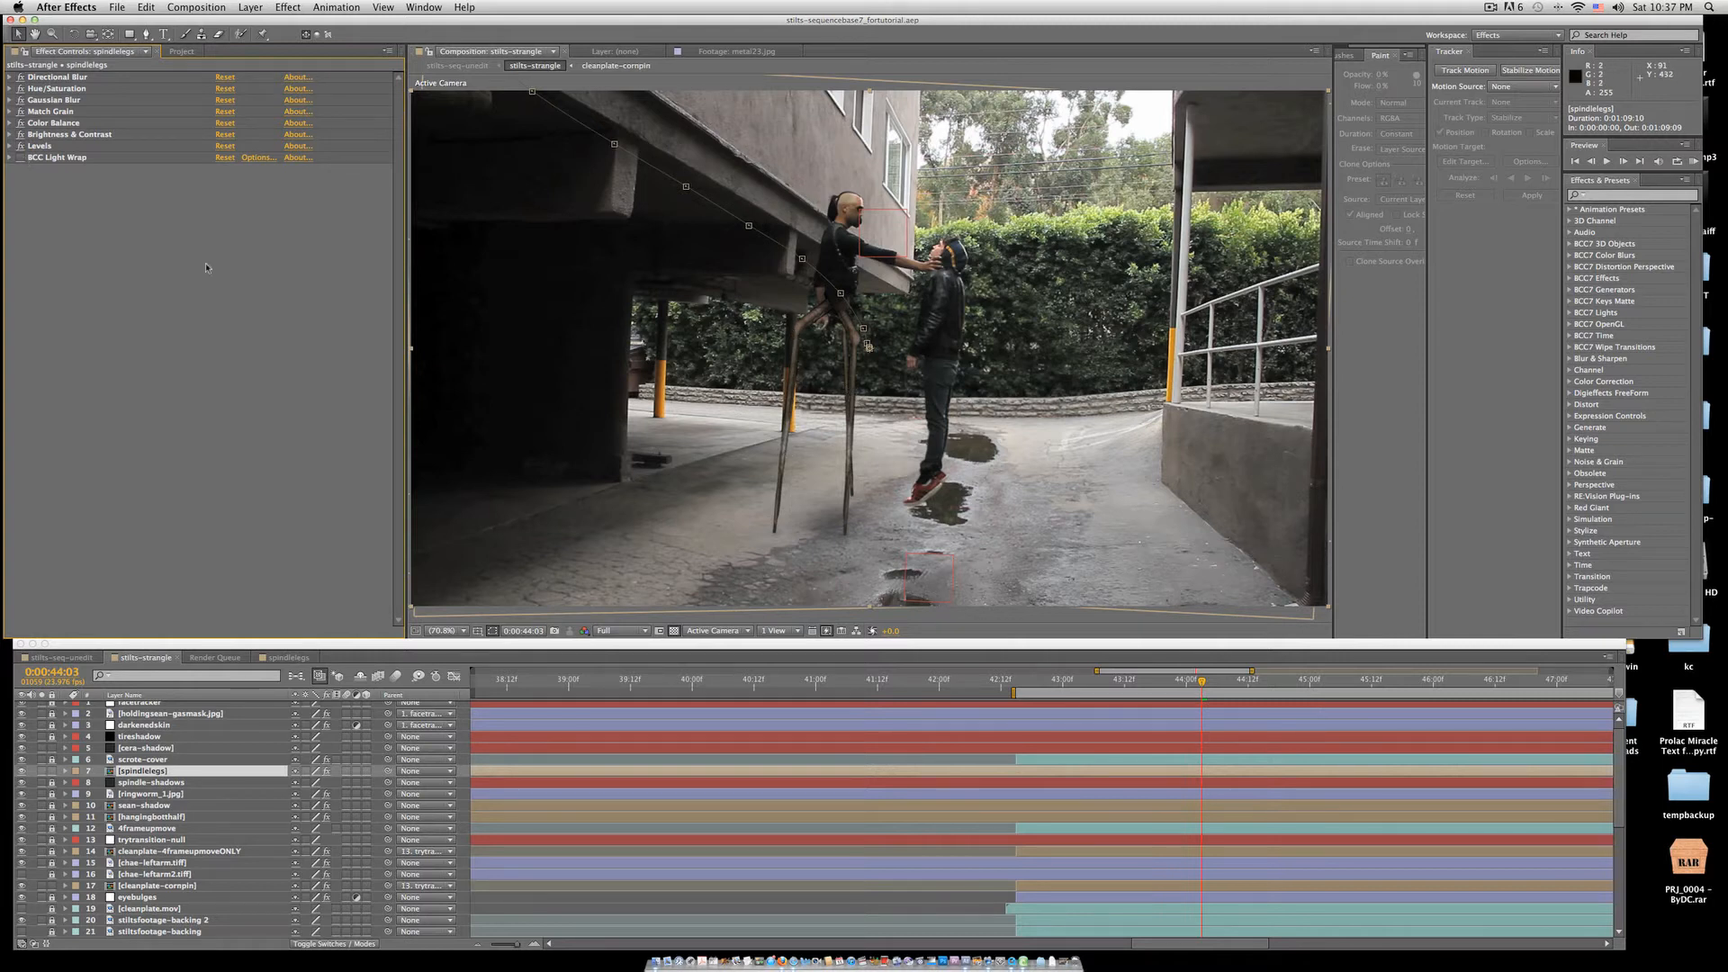
pyautogui.click(21, 158)
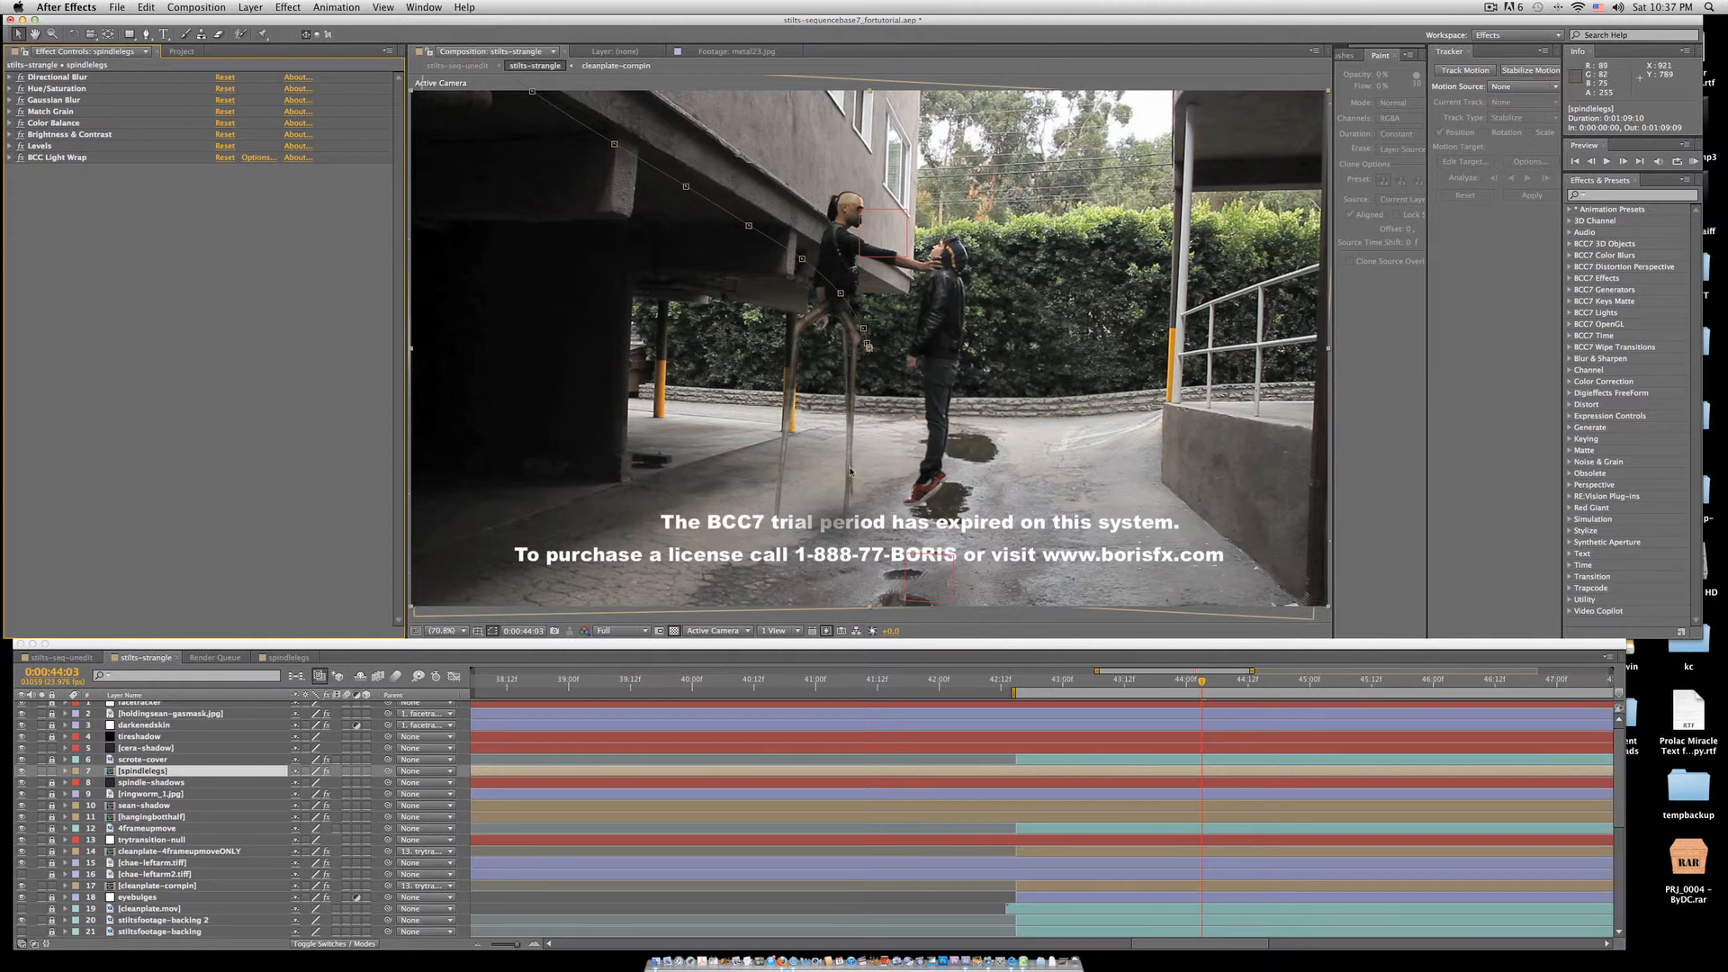
pyautogui.click(21, 159)
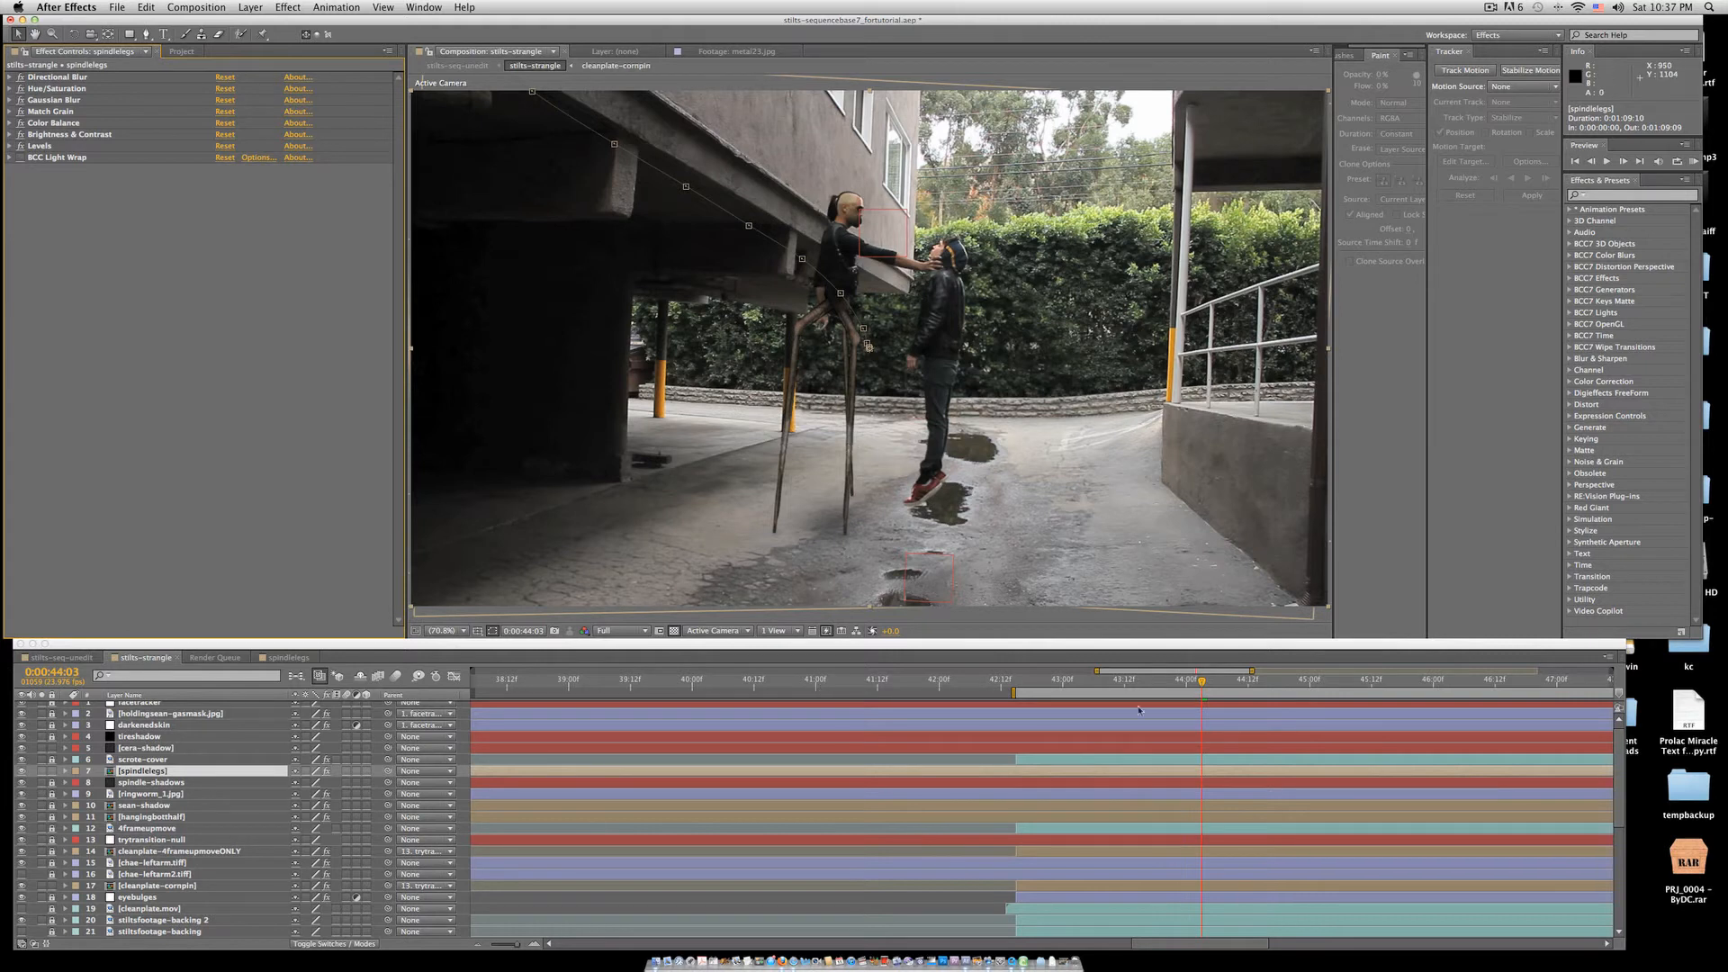
# - Set the composition preview resolution to Half and run a RAM preview of the stilts-strangle shot
pyautogui.moveTo(1203, 684); pyautogui.dragTo(1195, 684)
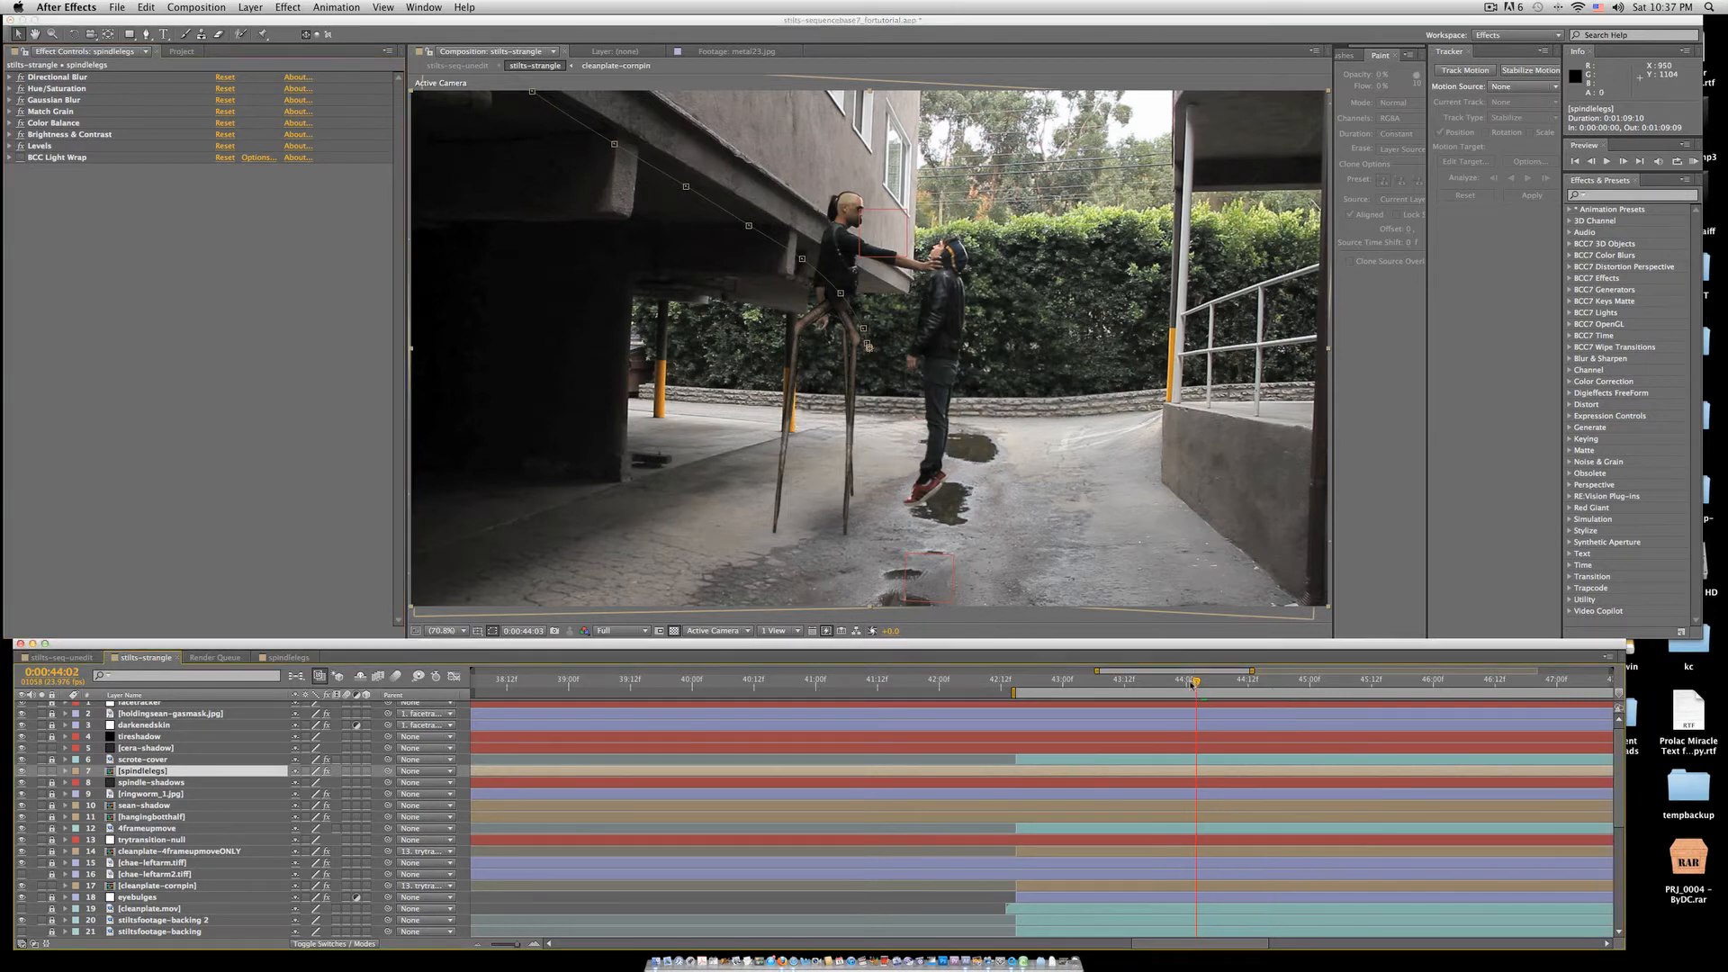
pyautogui.click(621, 631)
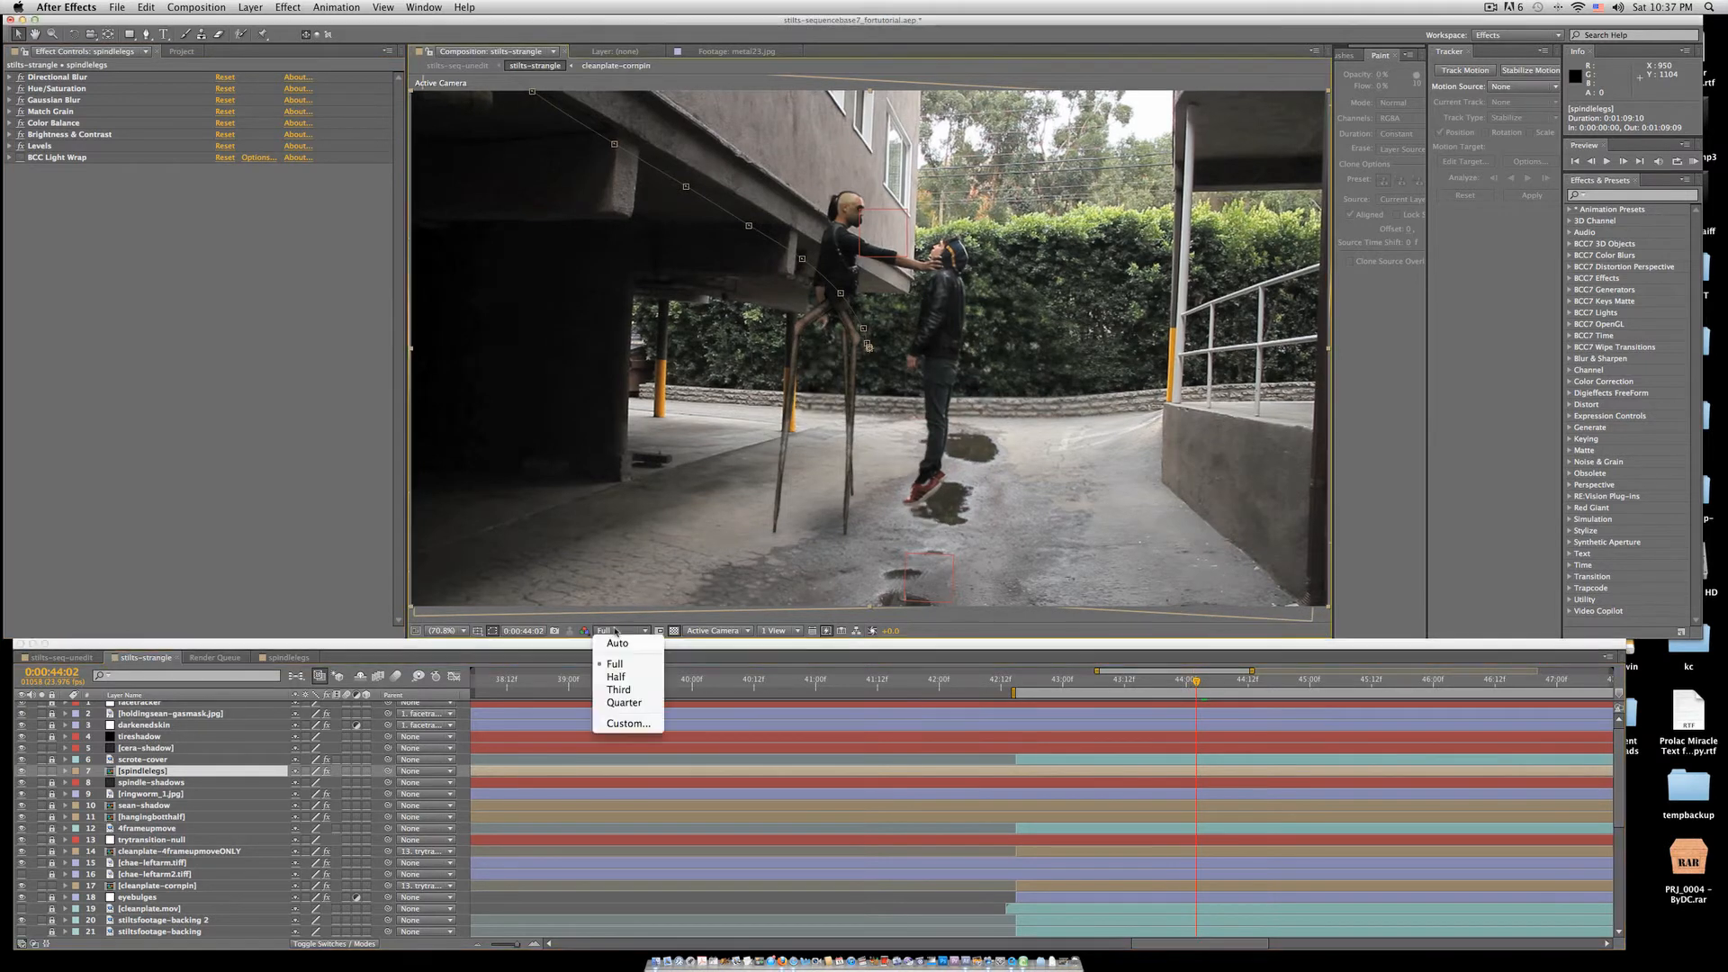
pyautogui.click(617, 678)
pyautogui.press('KP_0')
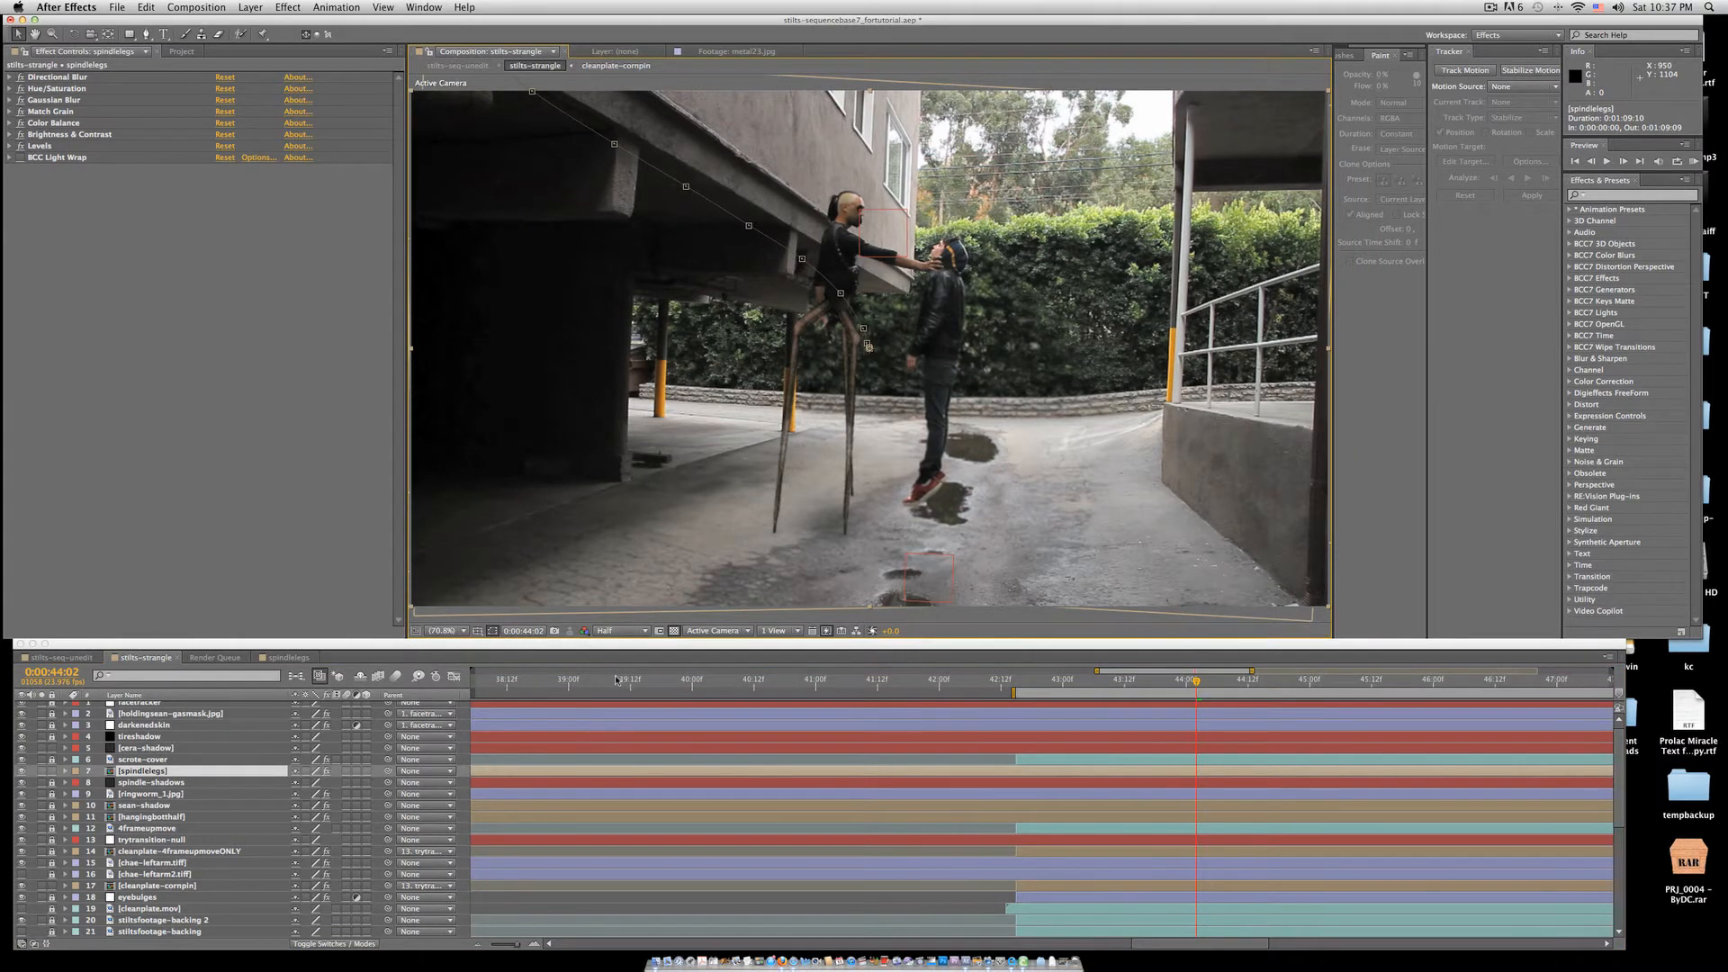
pyautogui.press('space')
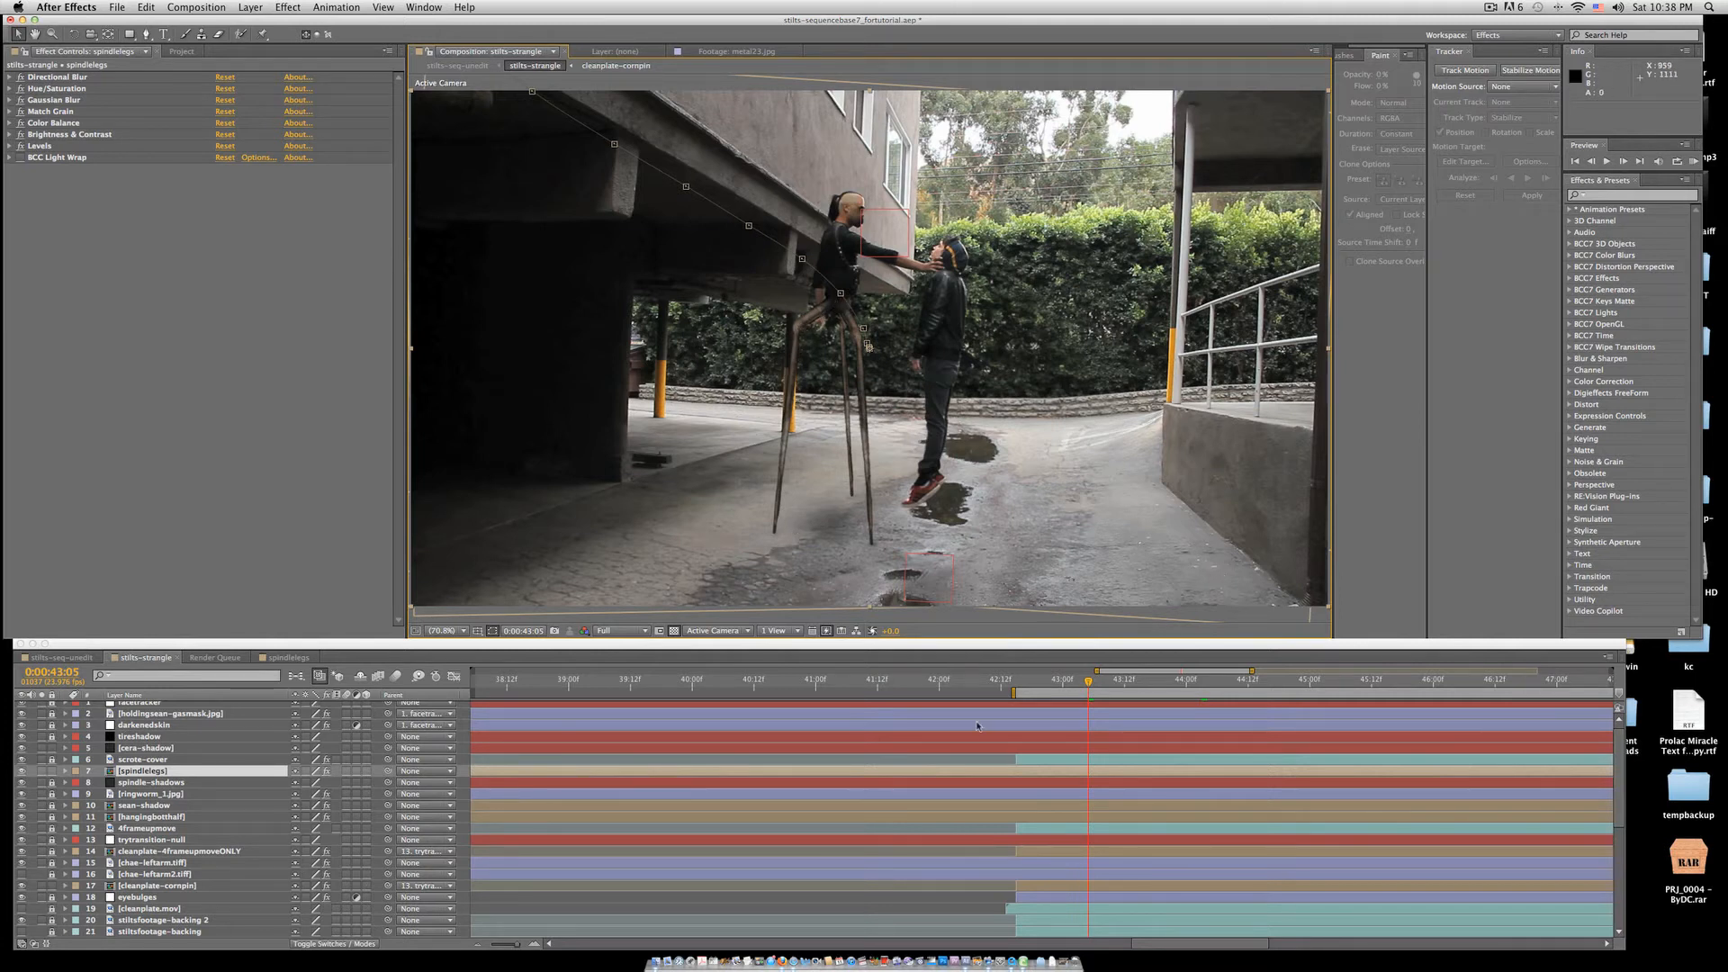
# - Open the spindlelegs precomposition, scrub through its leg animation to 0:00:43:18 and select a shin layer
pyautogui.doubleClick(150, 771)
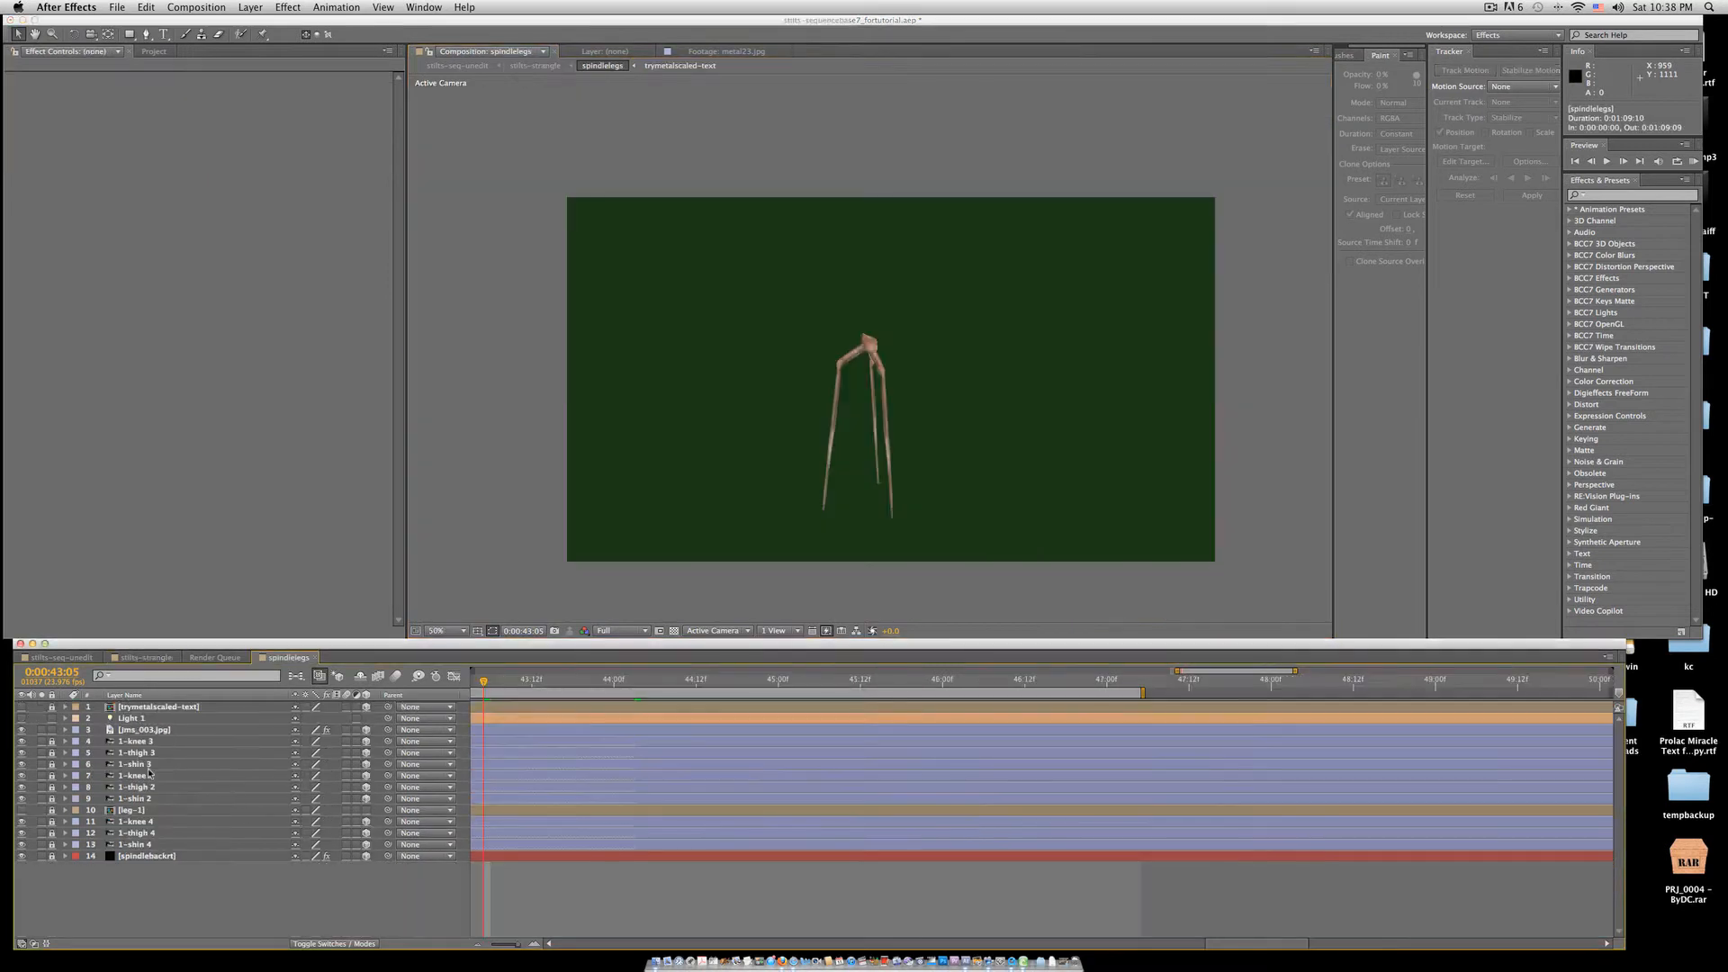
pyautogui.moveTo(483, 682); pyautogui.dragTo(559, 684)
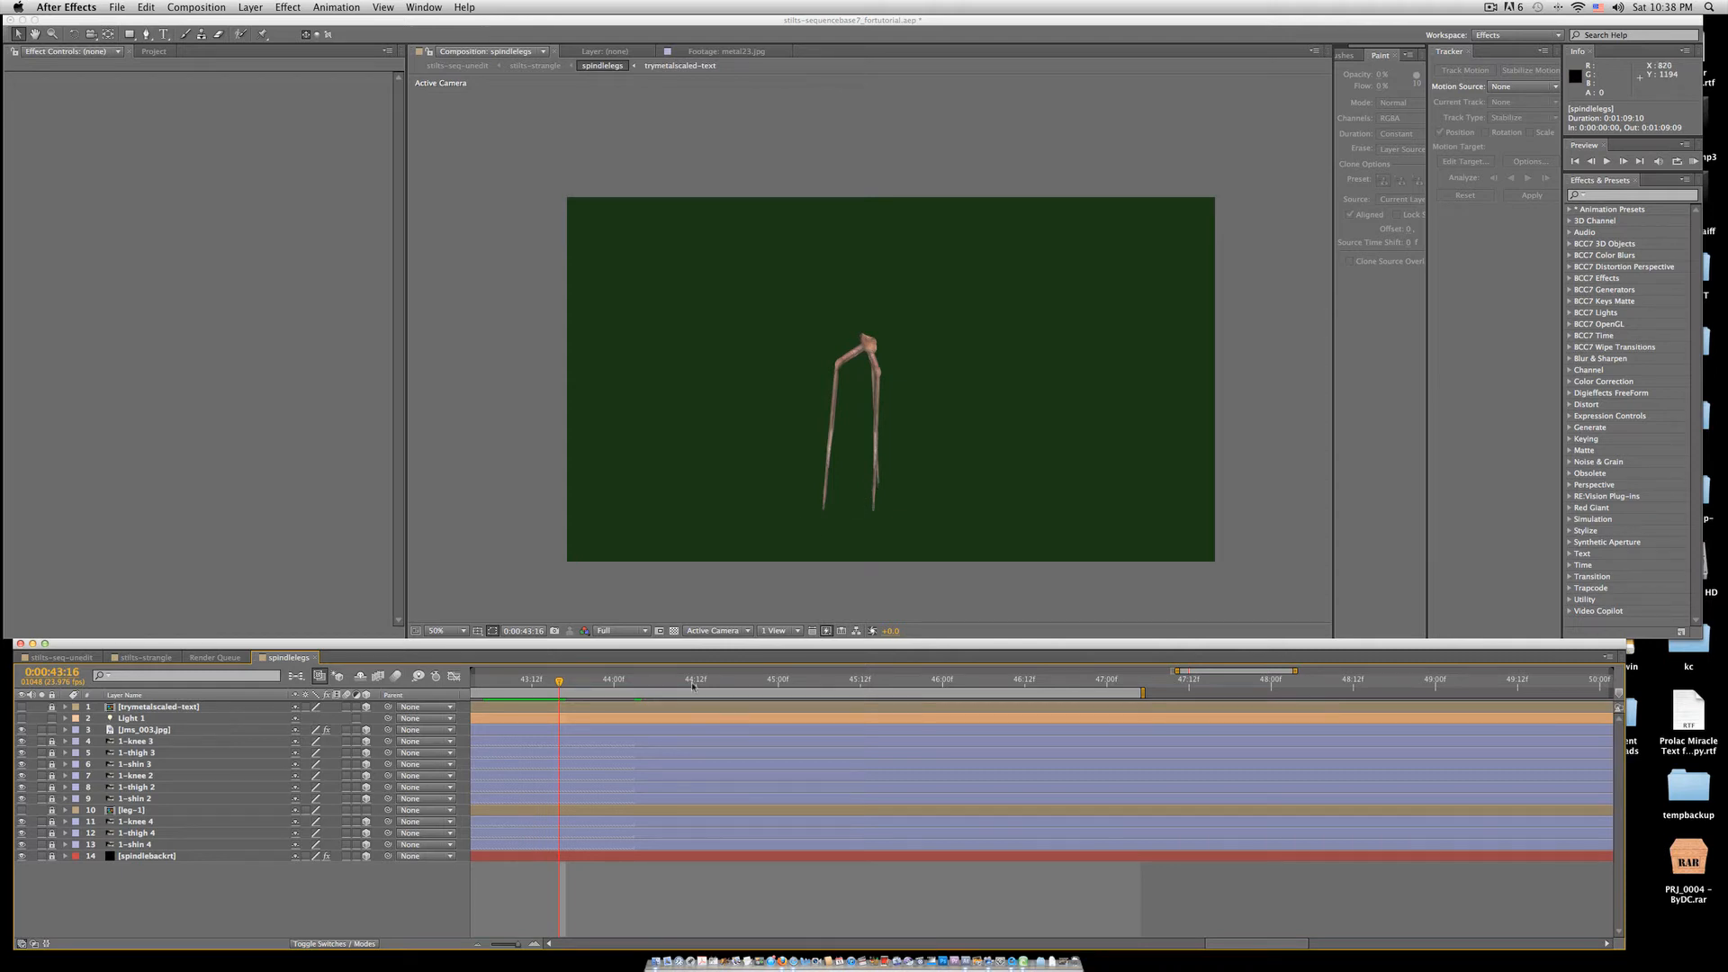
pyautogui.moveTo(554, 684)
pyautogui.mouseDown()
pyautogui.moveTo(526, 684)
pyautogui.moveTo(783, 684)
pyautogui.moveTo(500, 682)
pyautogui.moveTo(606, 684)
pyautogui.moveTo(551, 684)
pyautogui.moveTo(571, 684)
pyautogui.mouseUp()
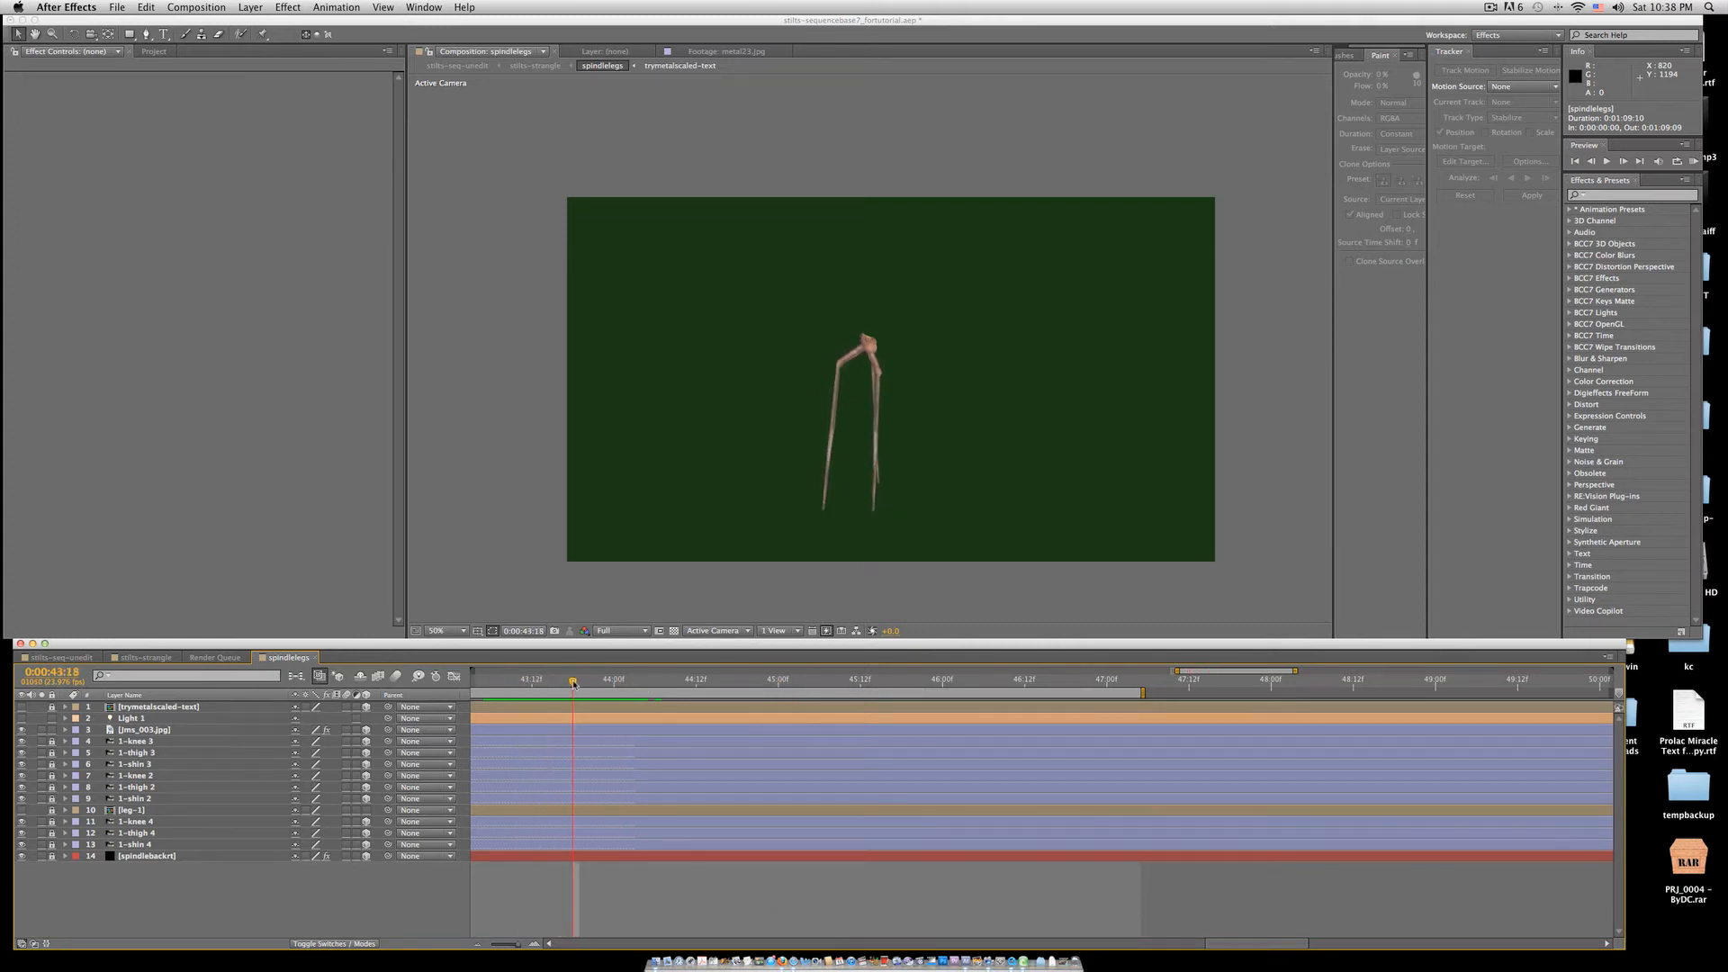
pyautogui.click(848, 396)
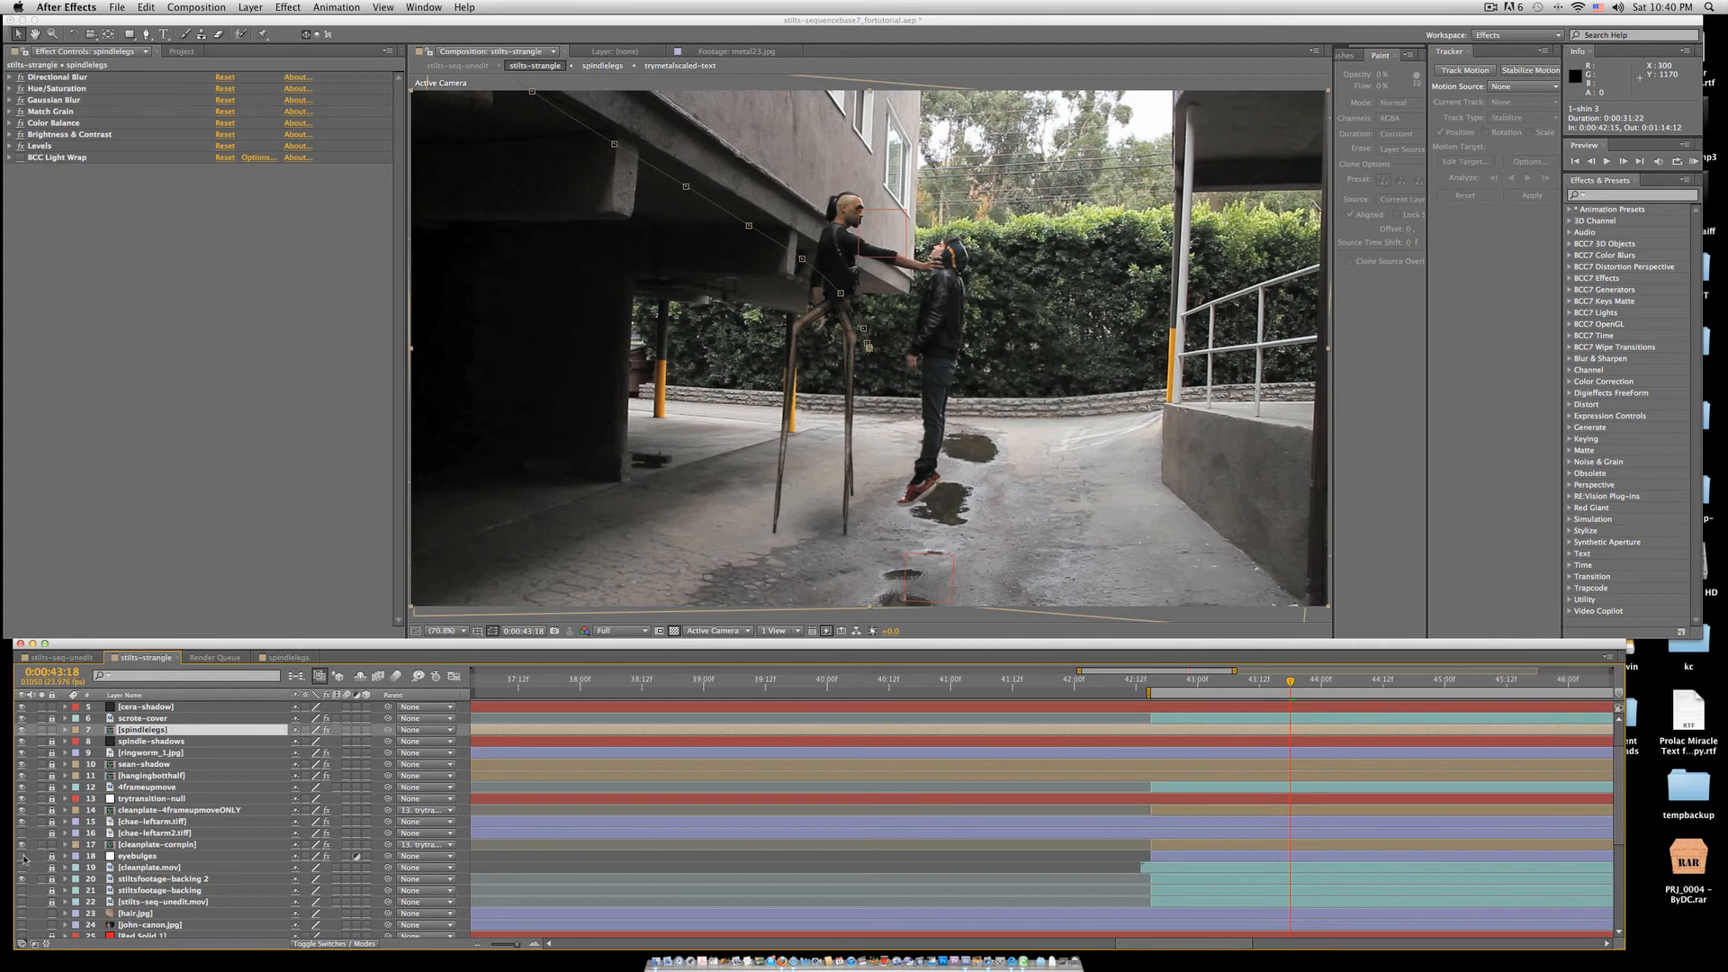
# - Toggle the cleanplate-cornpin layer's visibility in stilts-strangle to compare the shot with and without it, leaving it hidden
pyautogui.click(23, 845)
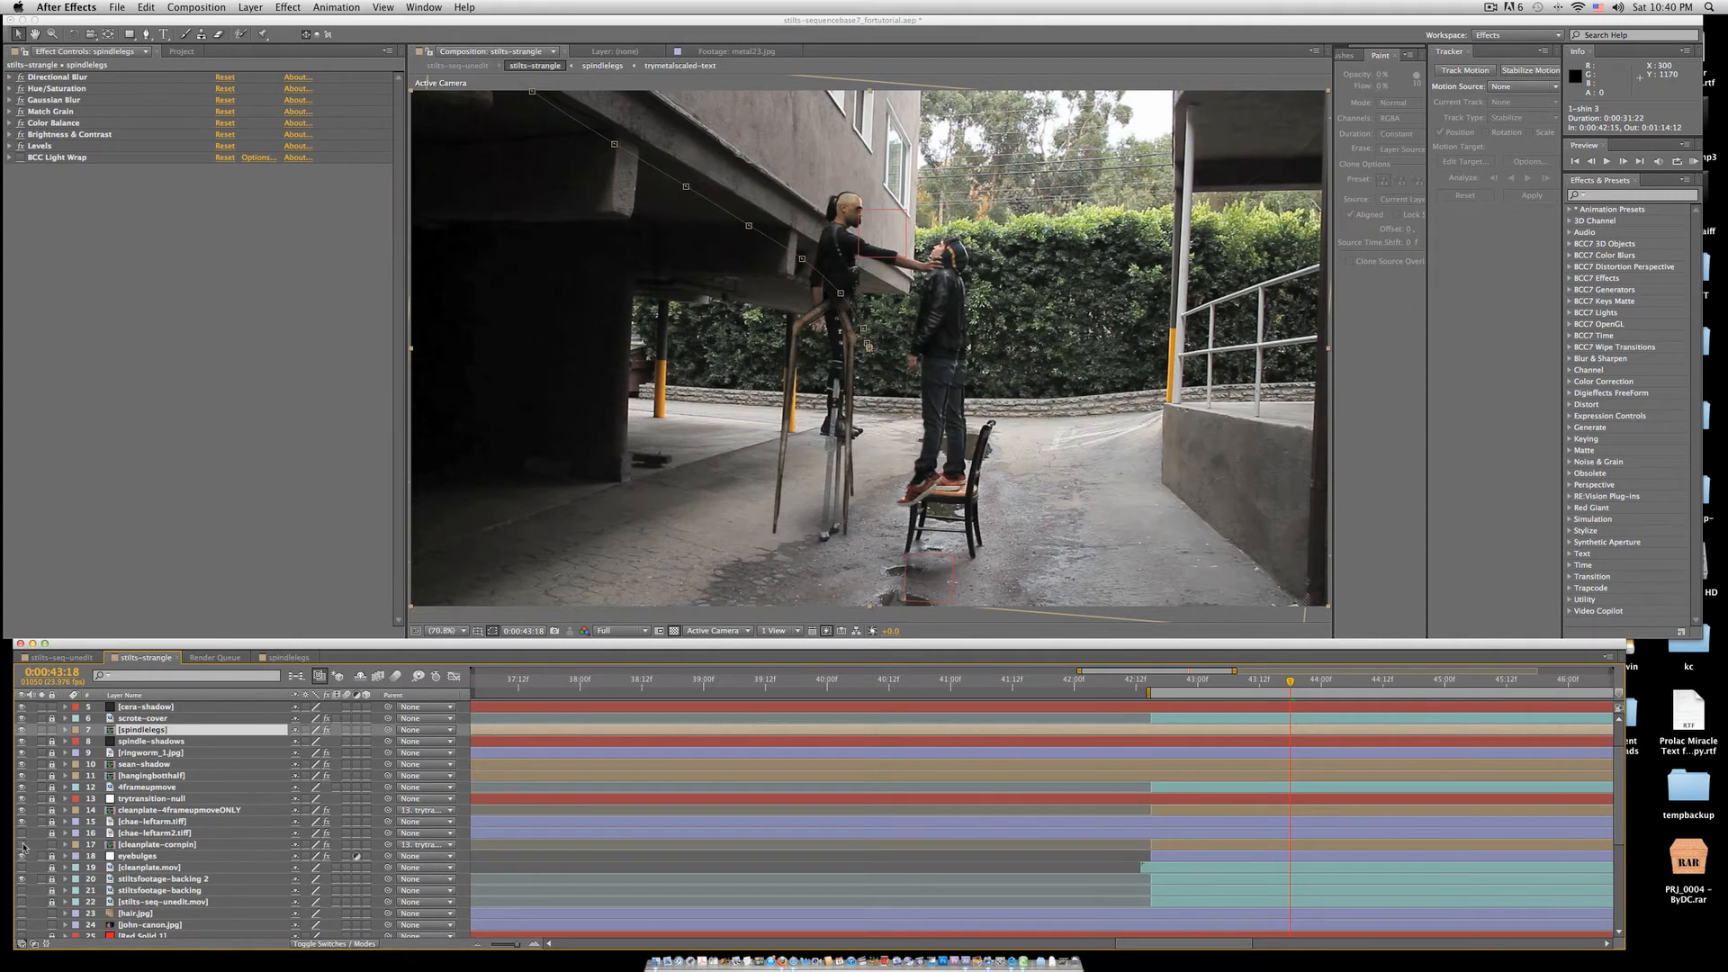
pyautogui.click(23, 845)
pyautogui.click(23, 845)
pyautogui.click(22, 845)
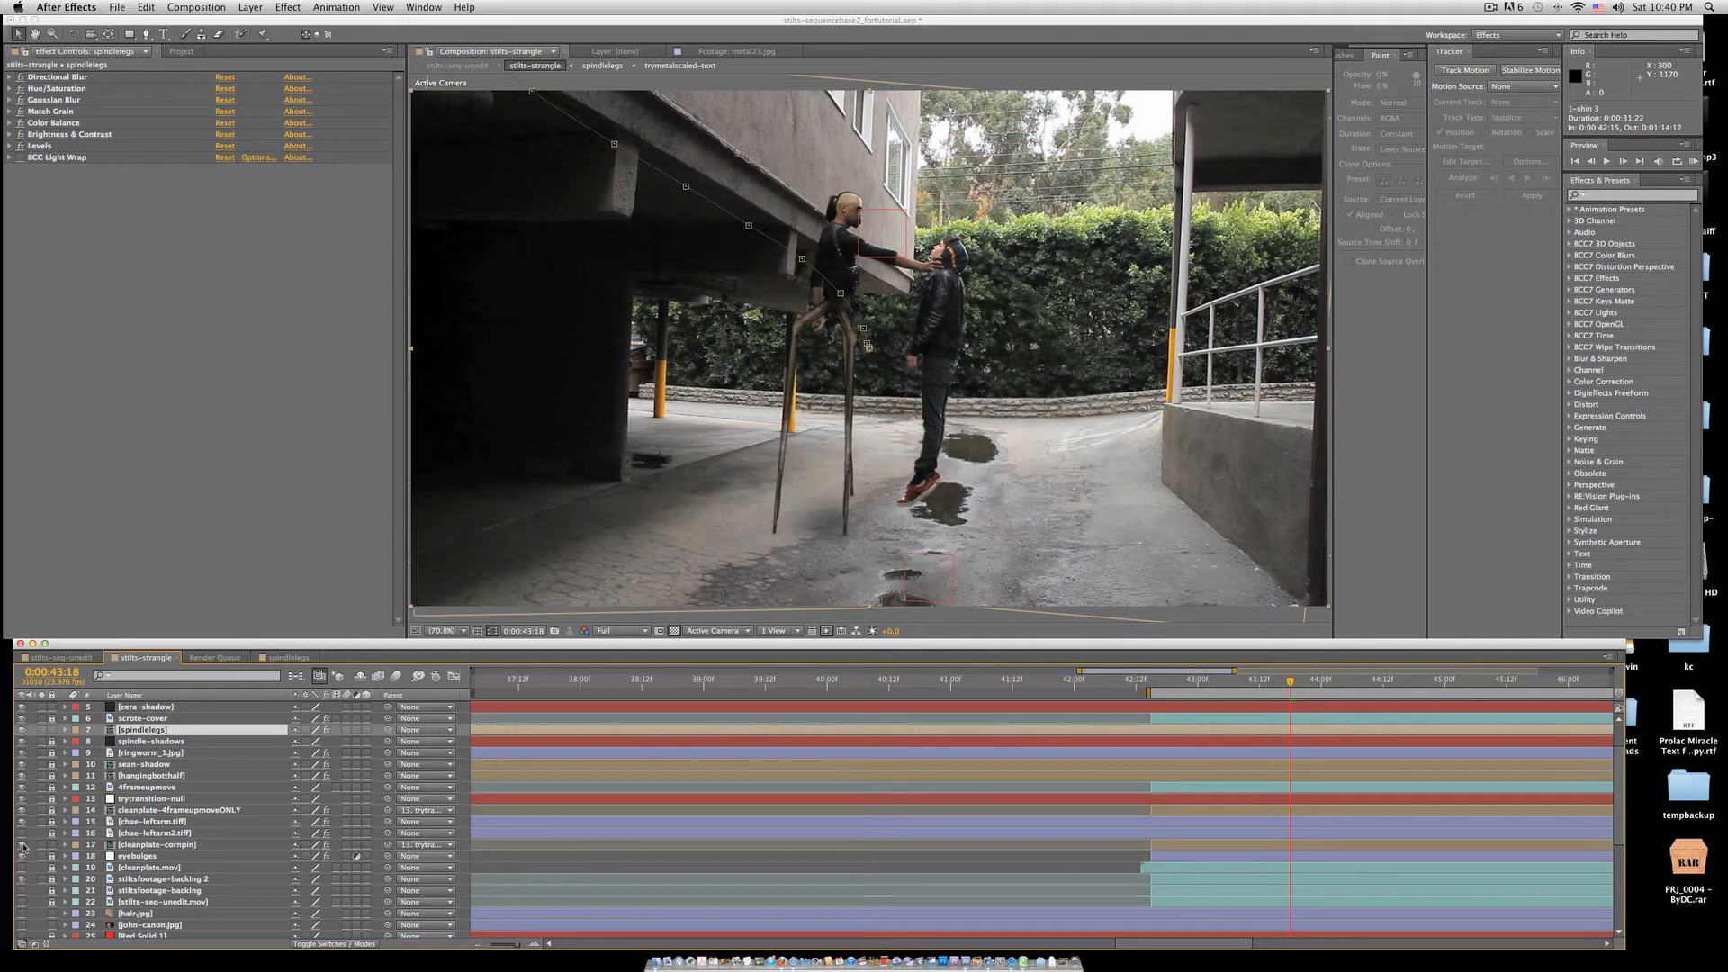
pyautogui.click(22, 845)
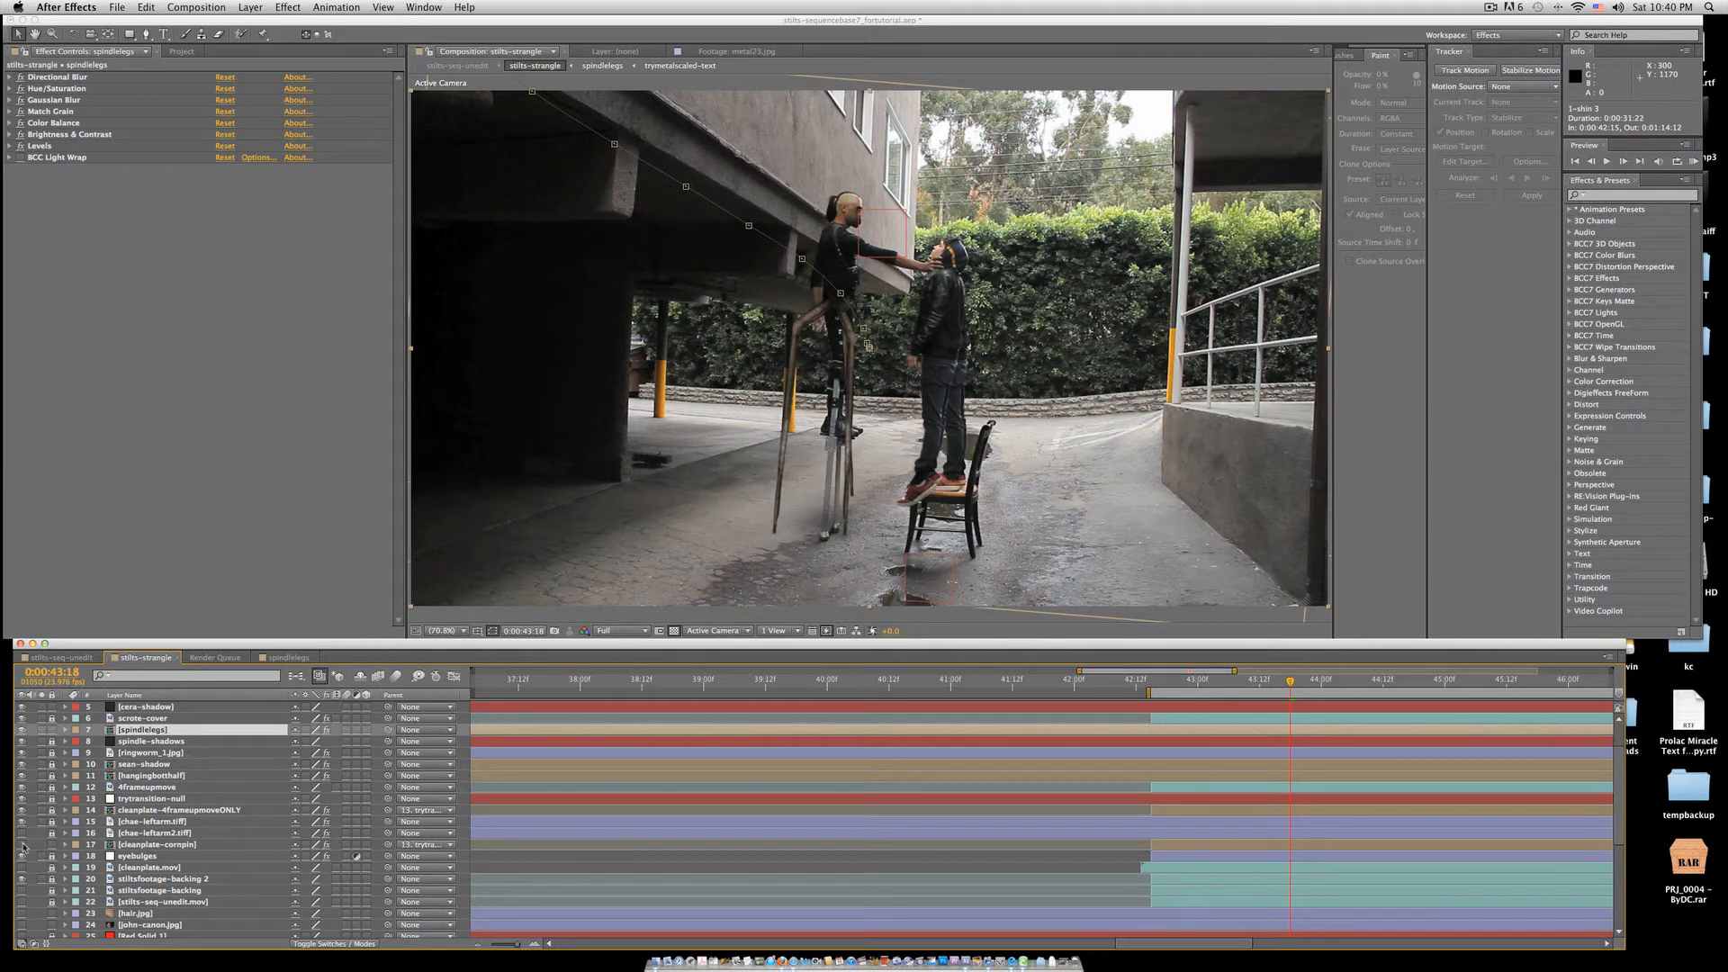
# - Make the cleanplate-cornpin layer in stilts-strangle visible again
pyautogui.click(23, 845)
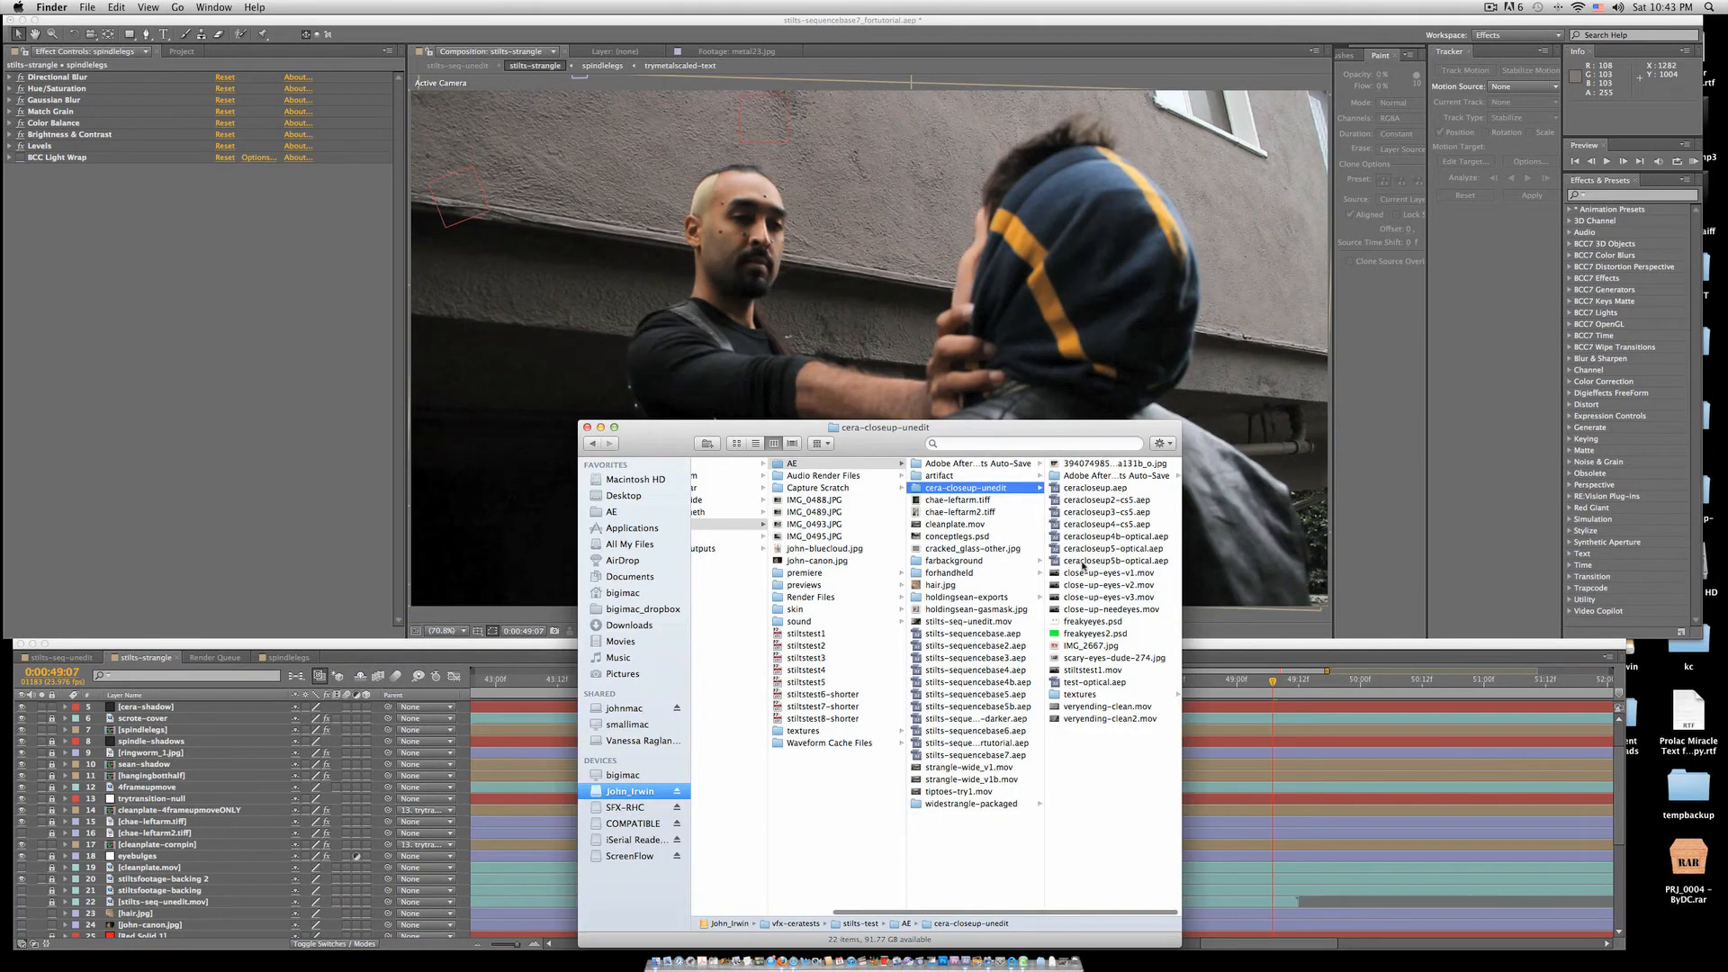
# - Open the ceracloseup5b-optical.aep project and scrub close-up-needeyes to 0:00:01:16, with the preview resolution set to Full
pyautogui.doubleClick(1082, 562)
pyautogui.click(855, 350)
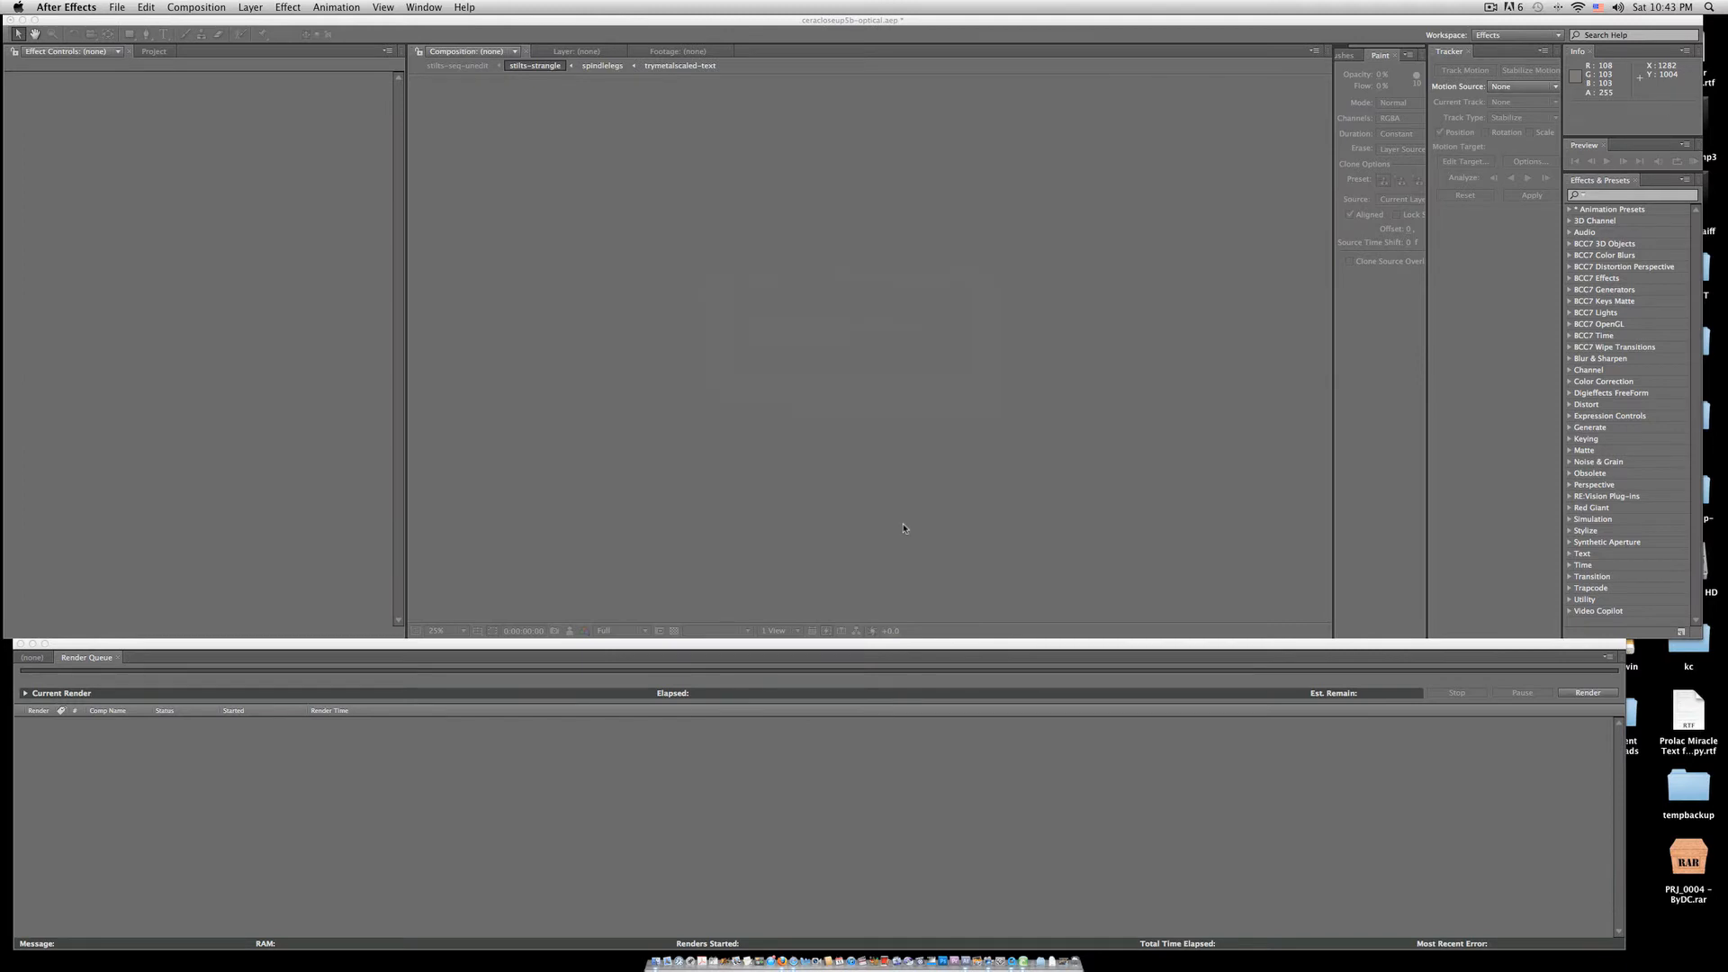
pyautogui.click(621, 631)
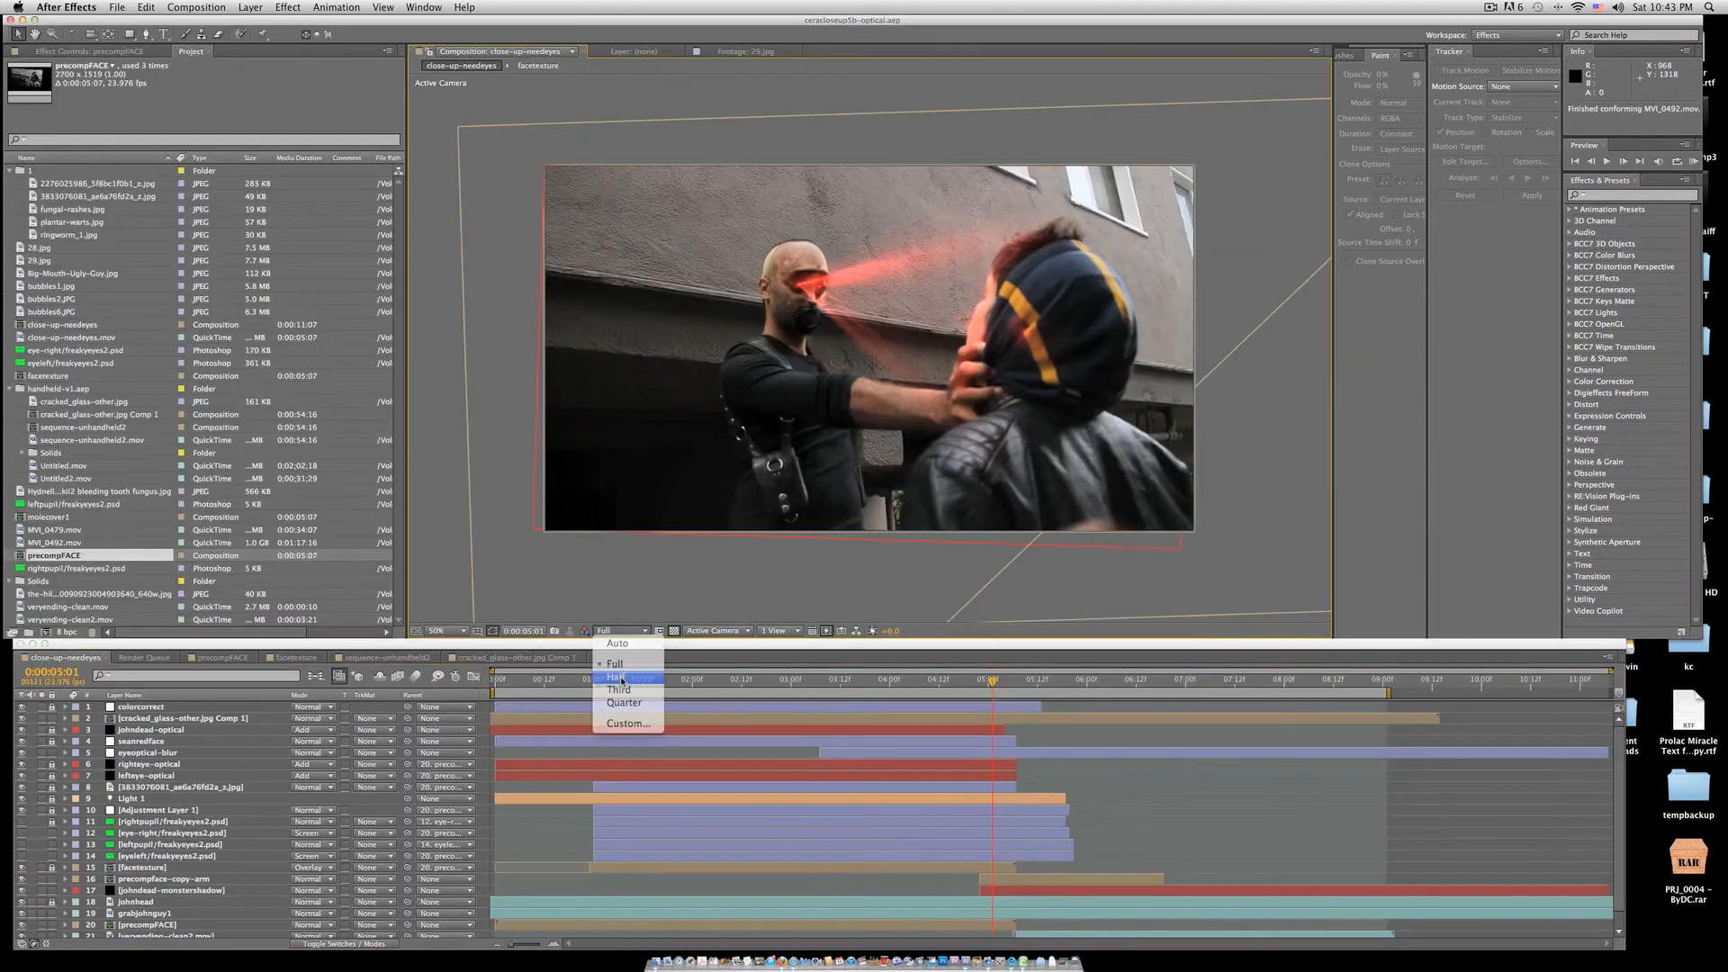
pyautogui.click(632, 682)
pyautogui.click(631, 681)
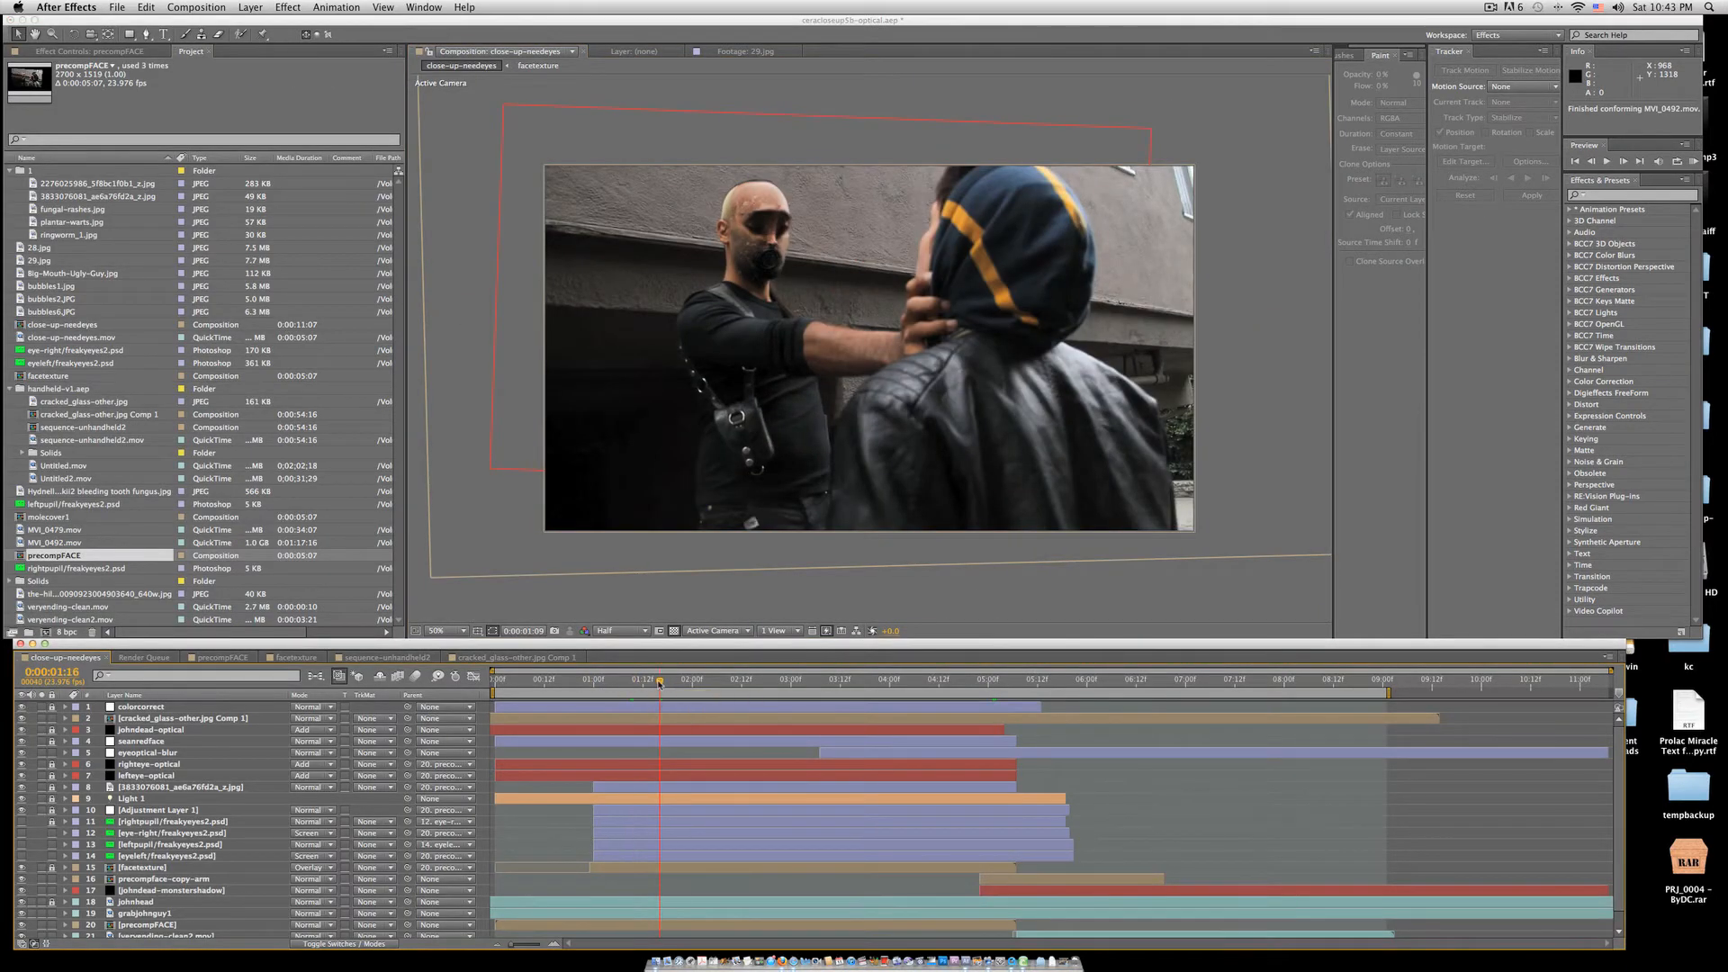
pyautogui.moveTo(631, 682); pyautogui.dragTo(659, 681)
pyautogui.click(621, 631)
pyautogui.click(612, 660)
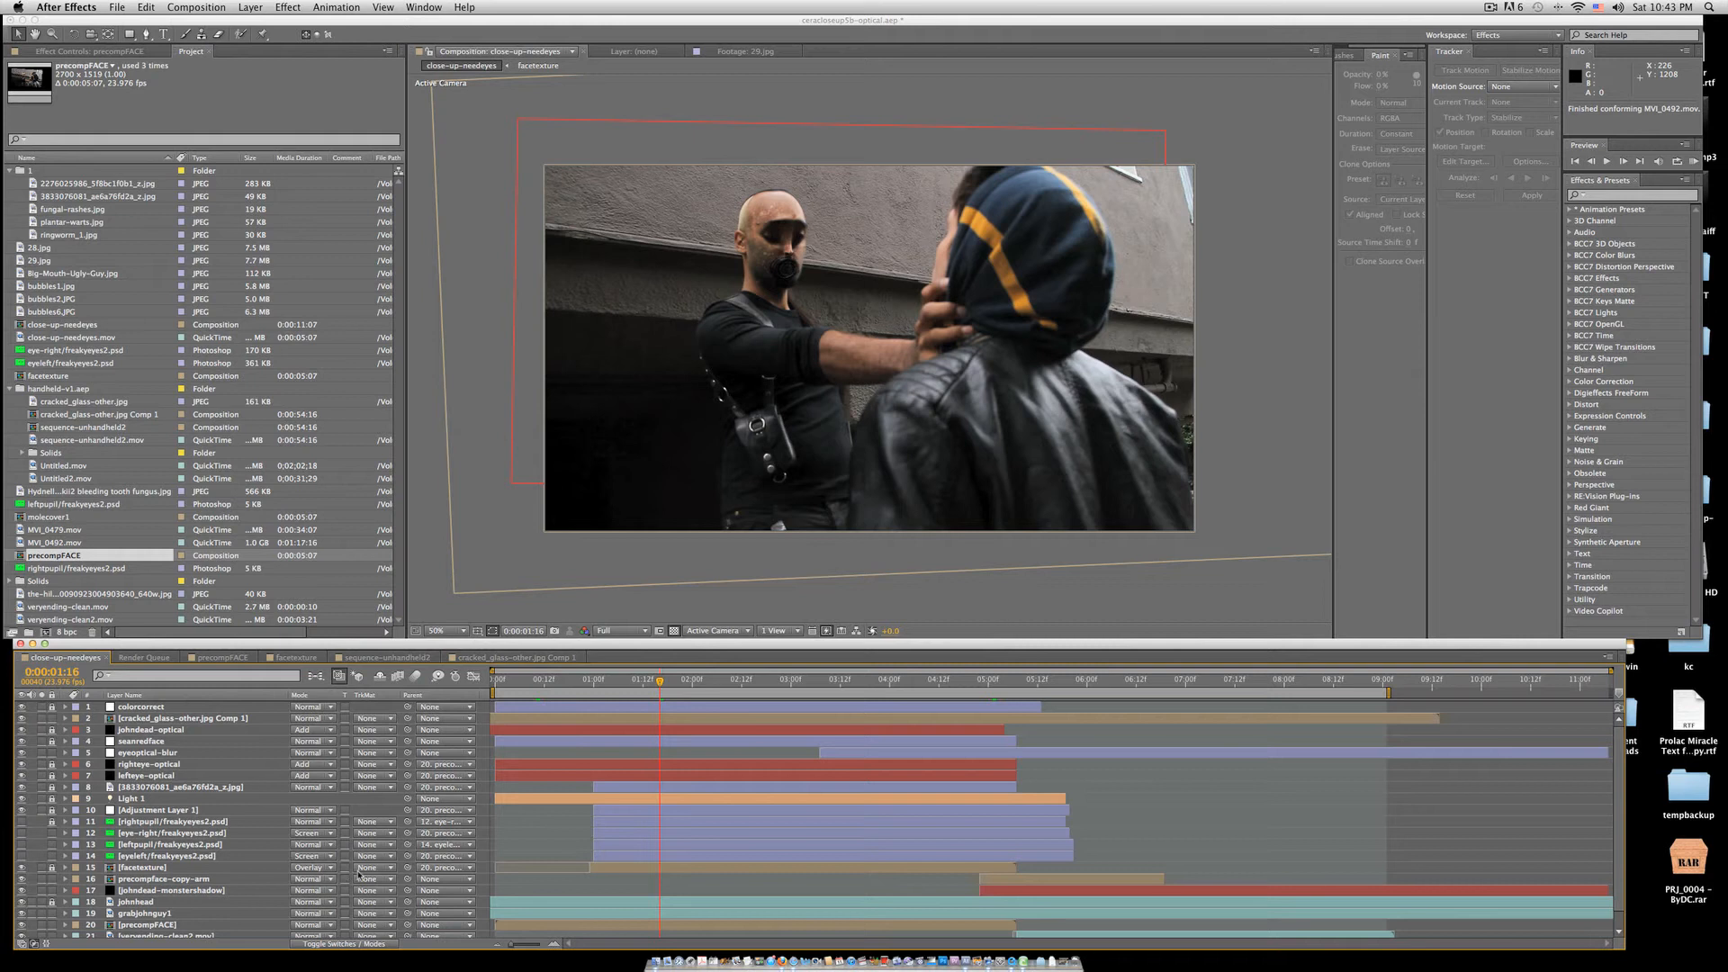
# - Select the facetexture layer and view the plantar-warts.jpg and fungal-rashes.jpg source images, enlarging the latter to 100%
pyautogui.scroll(-1, 654, 797)
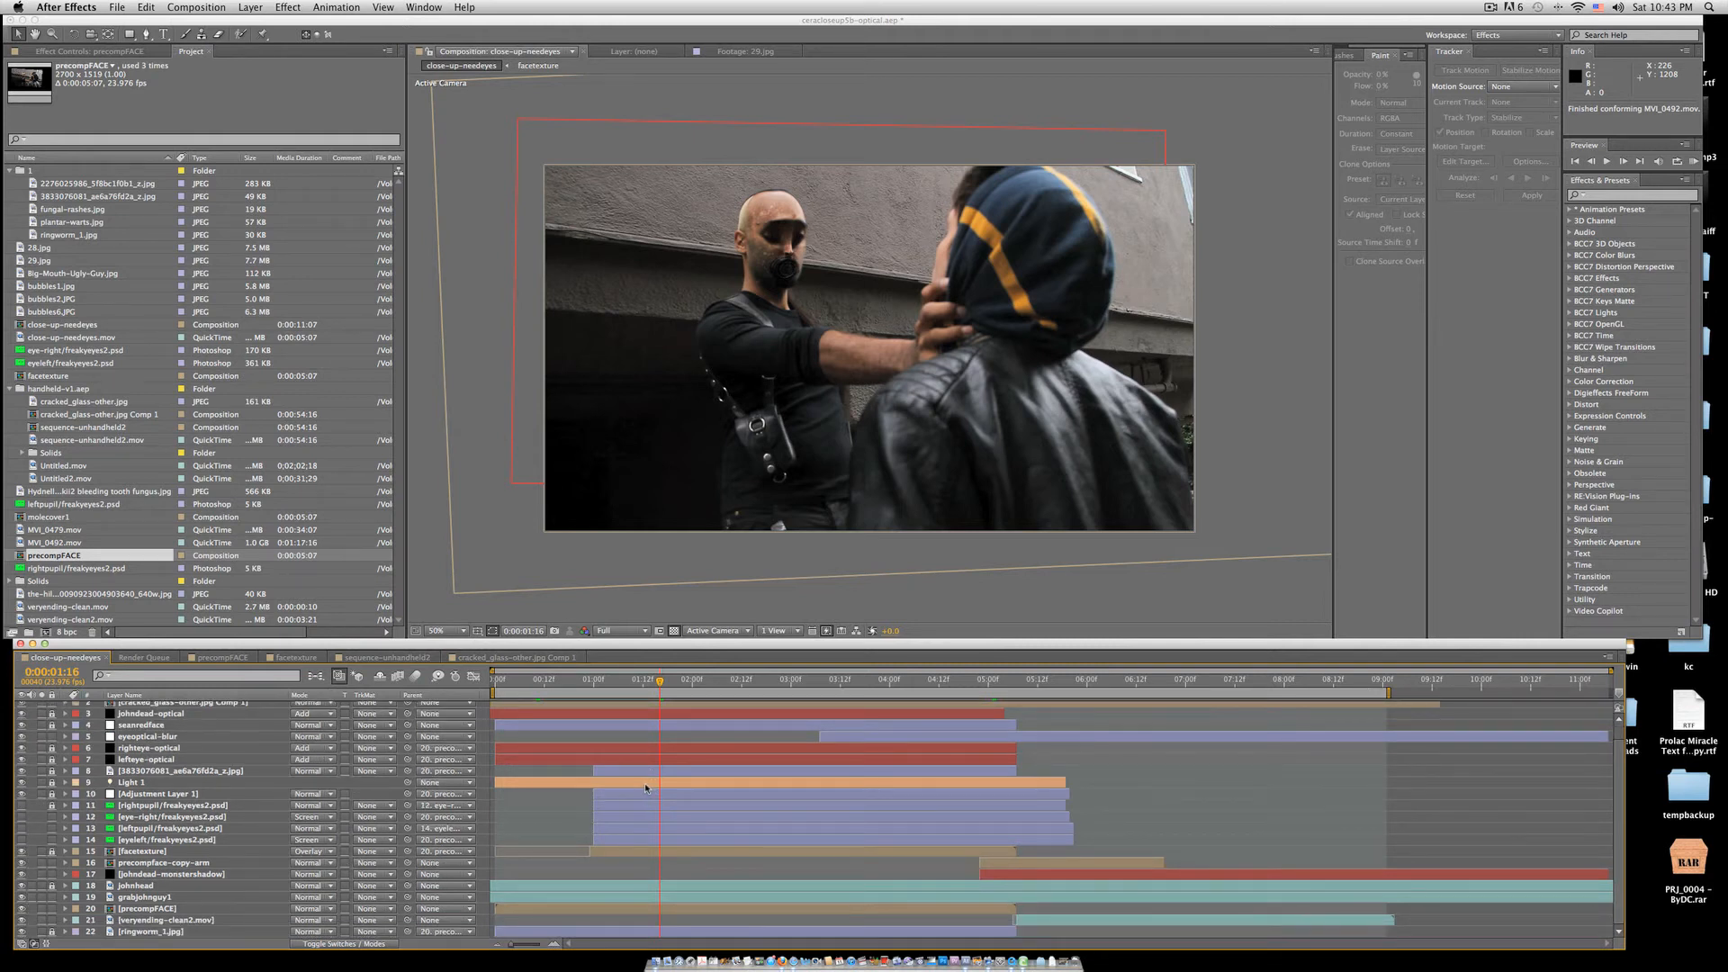
pyautogui.click(141, 852)
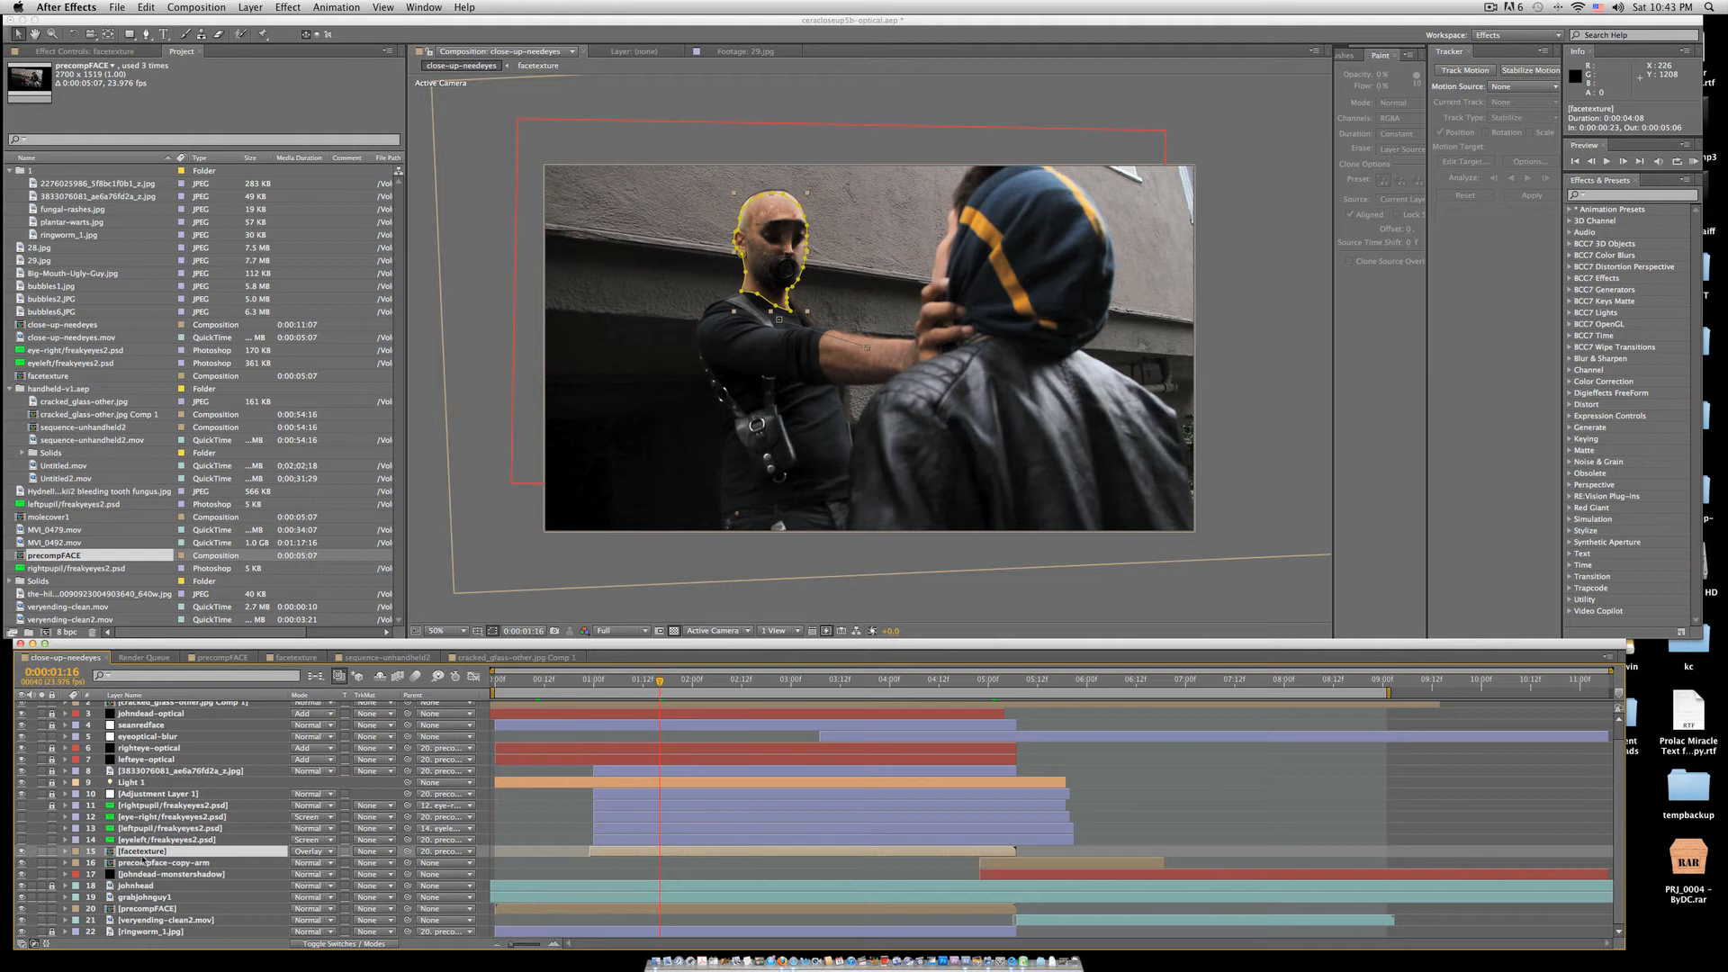
pyautogui.click(33, 222)
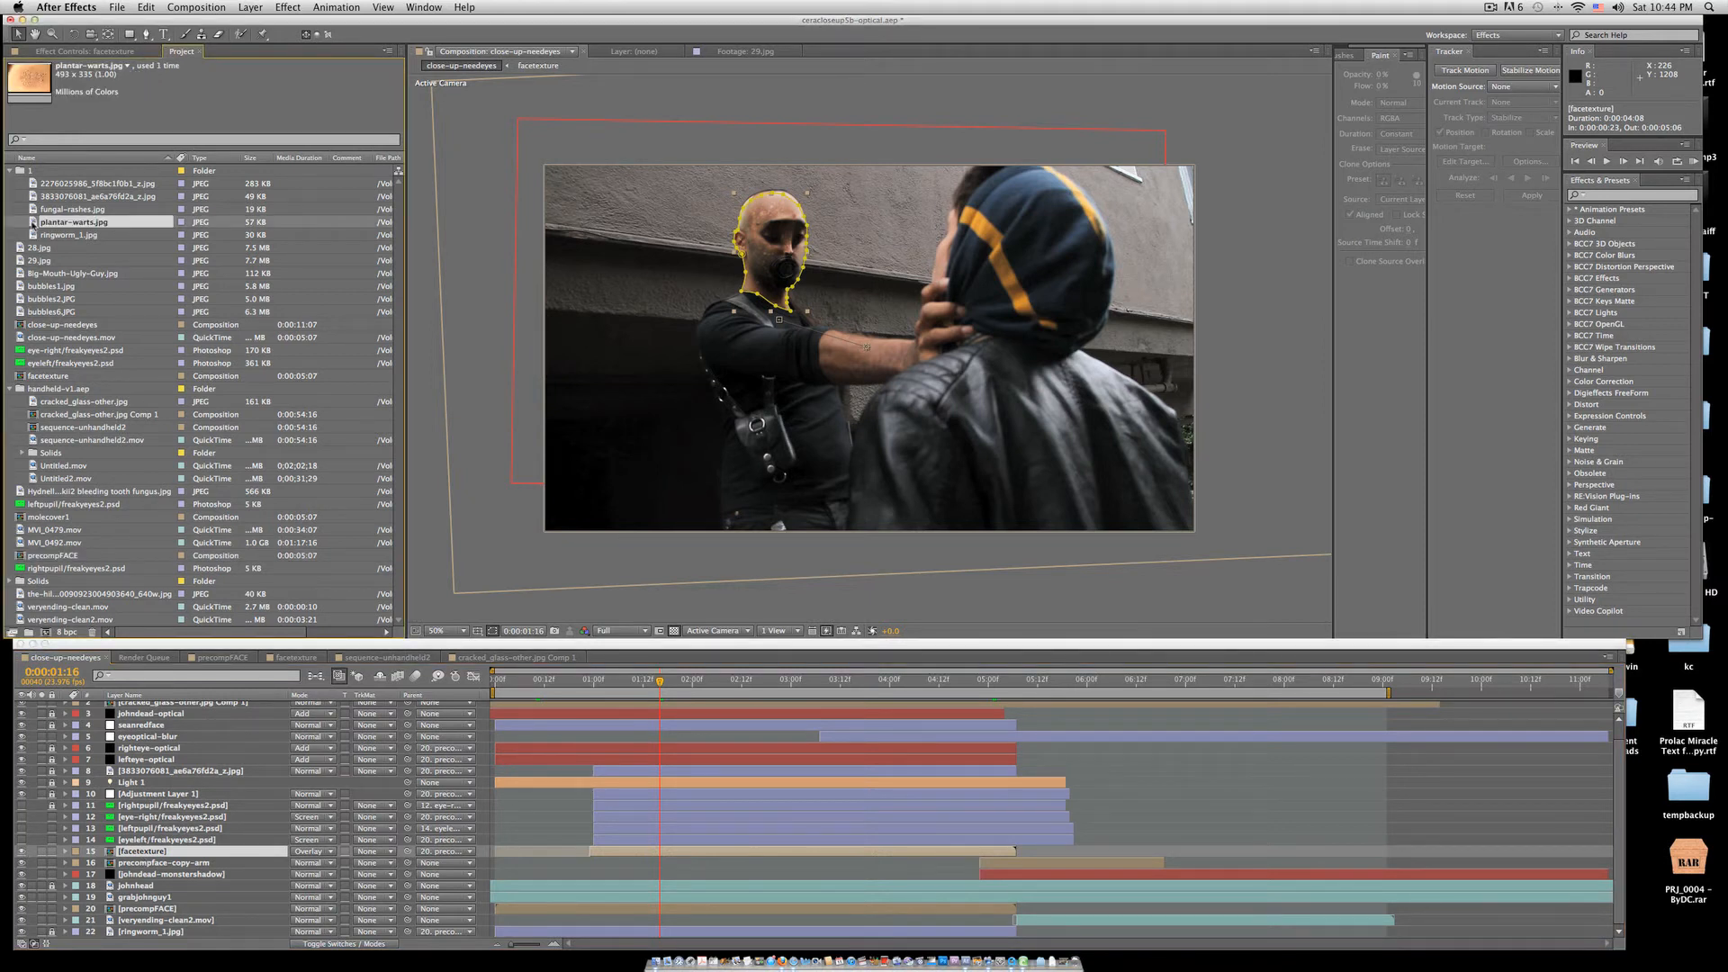
pyautogui.doubleClick(33, 223)
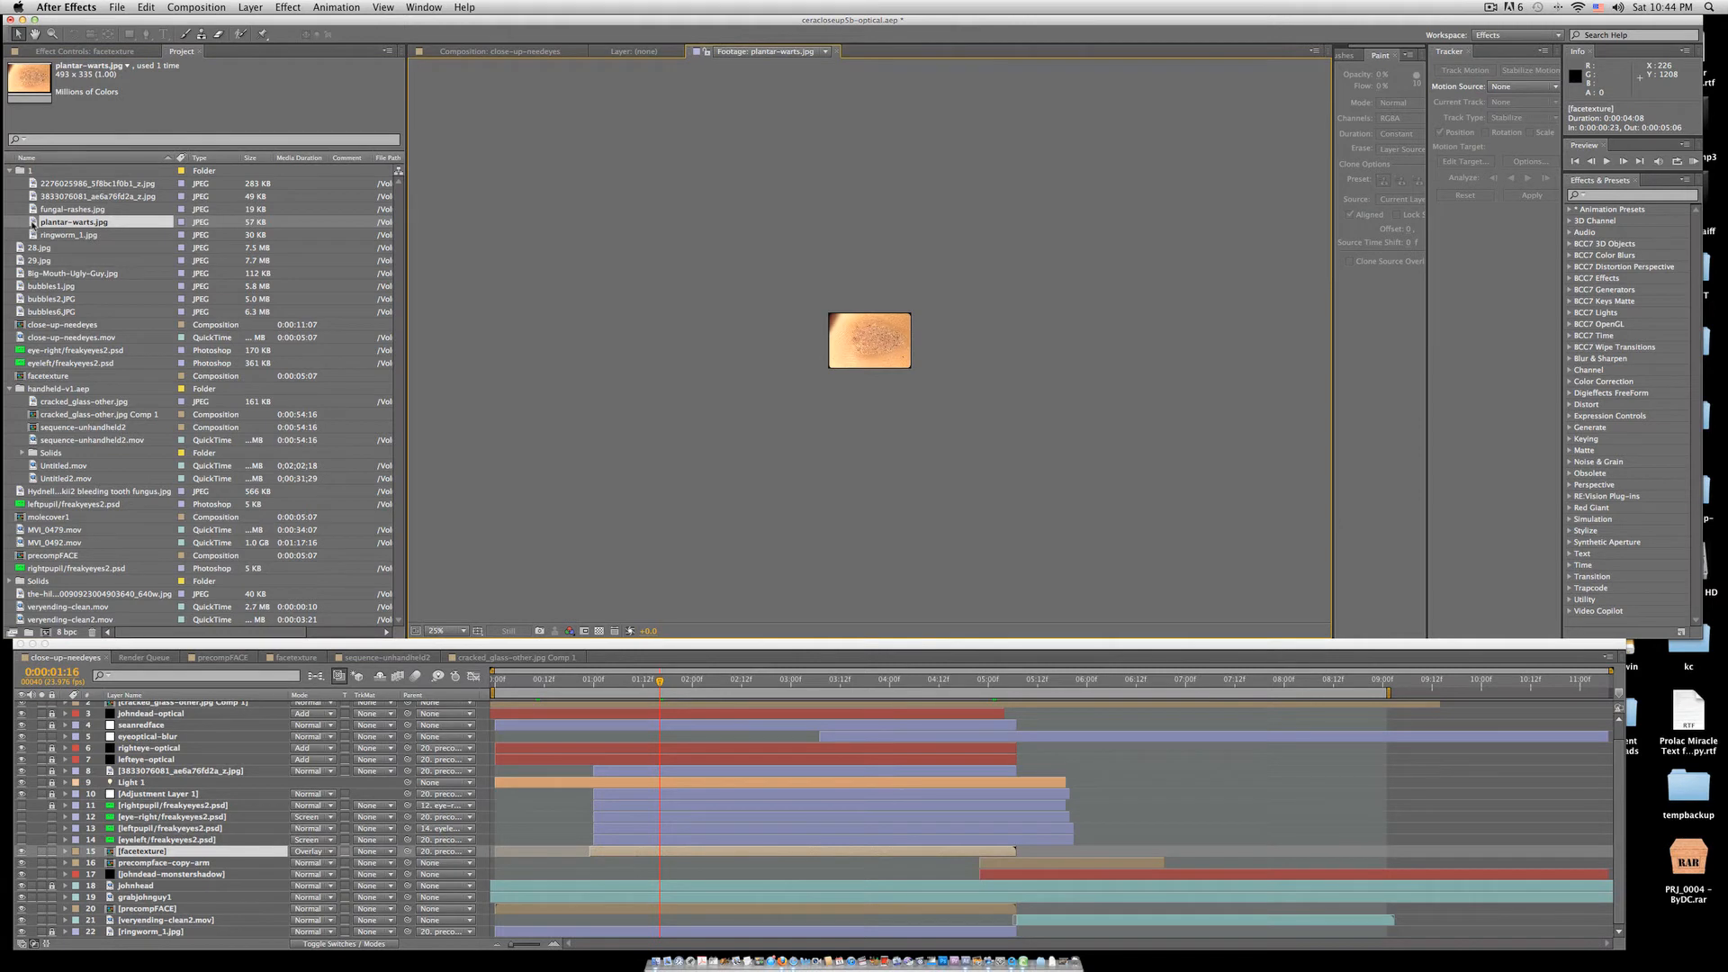
pyautogui.click(34, 210)
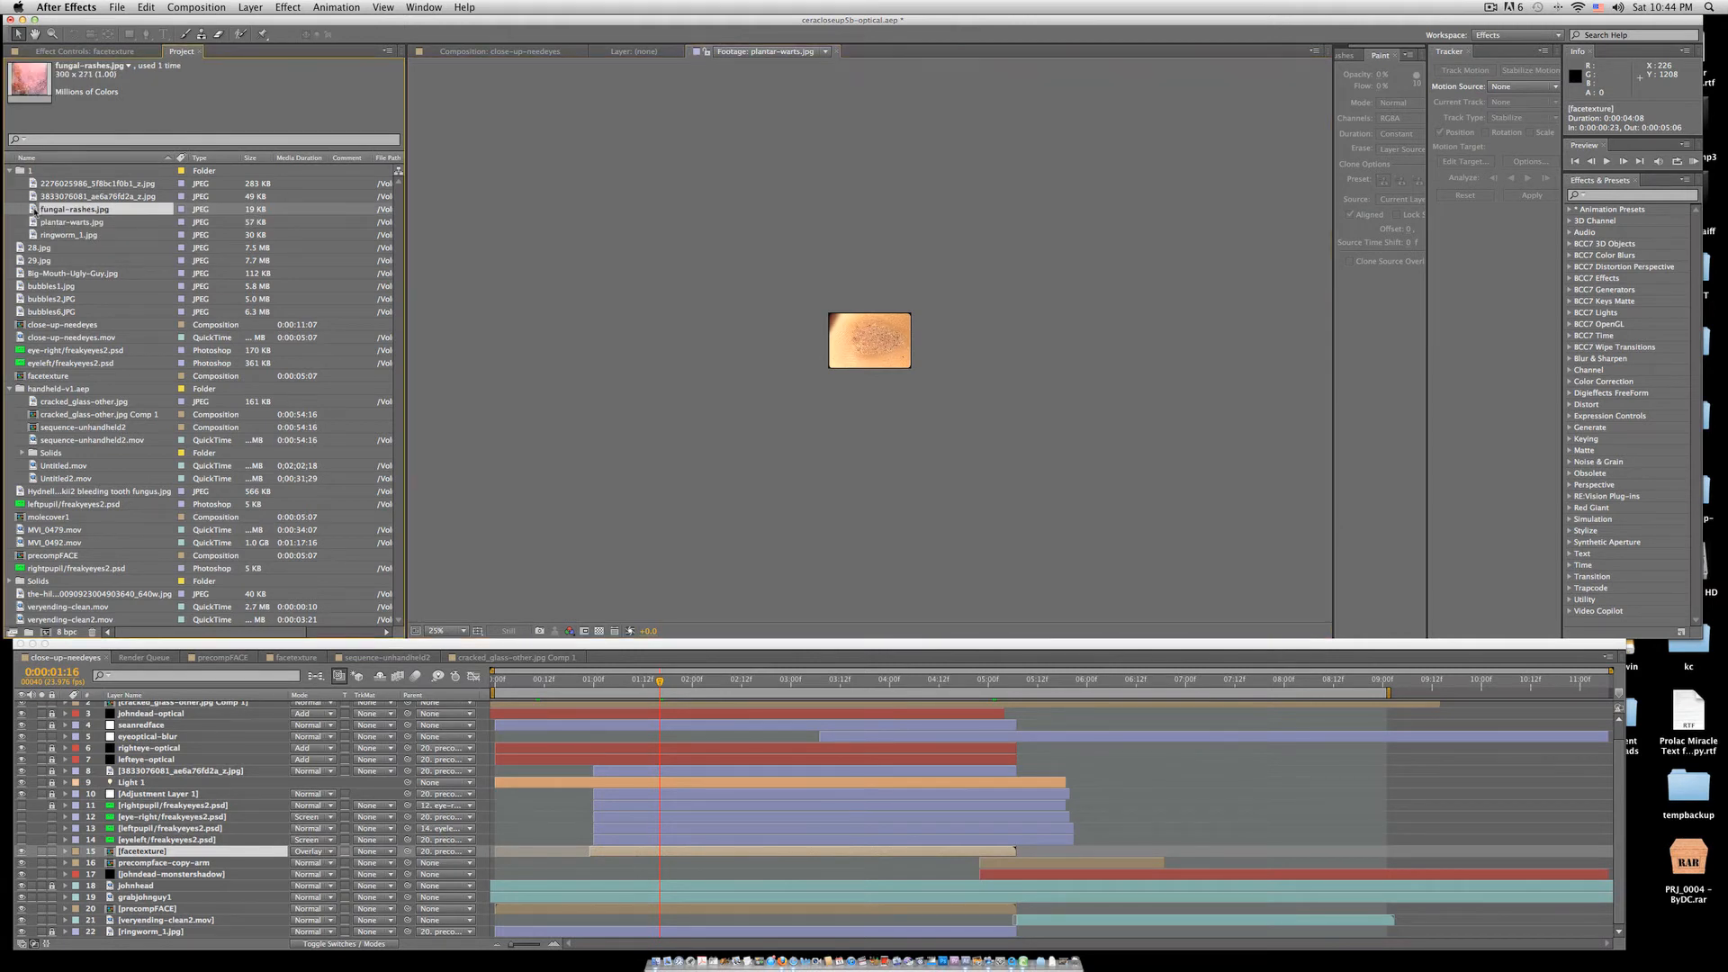
pyautogui.doubleClick(34, 210)
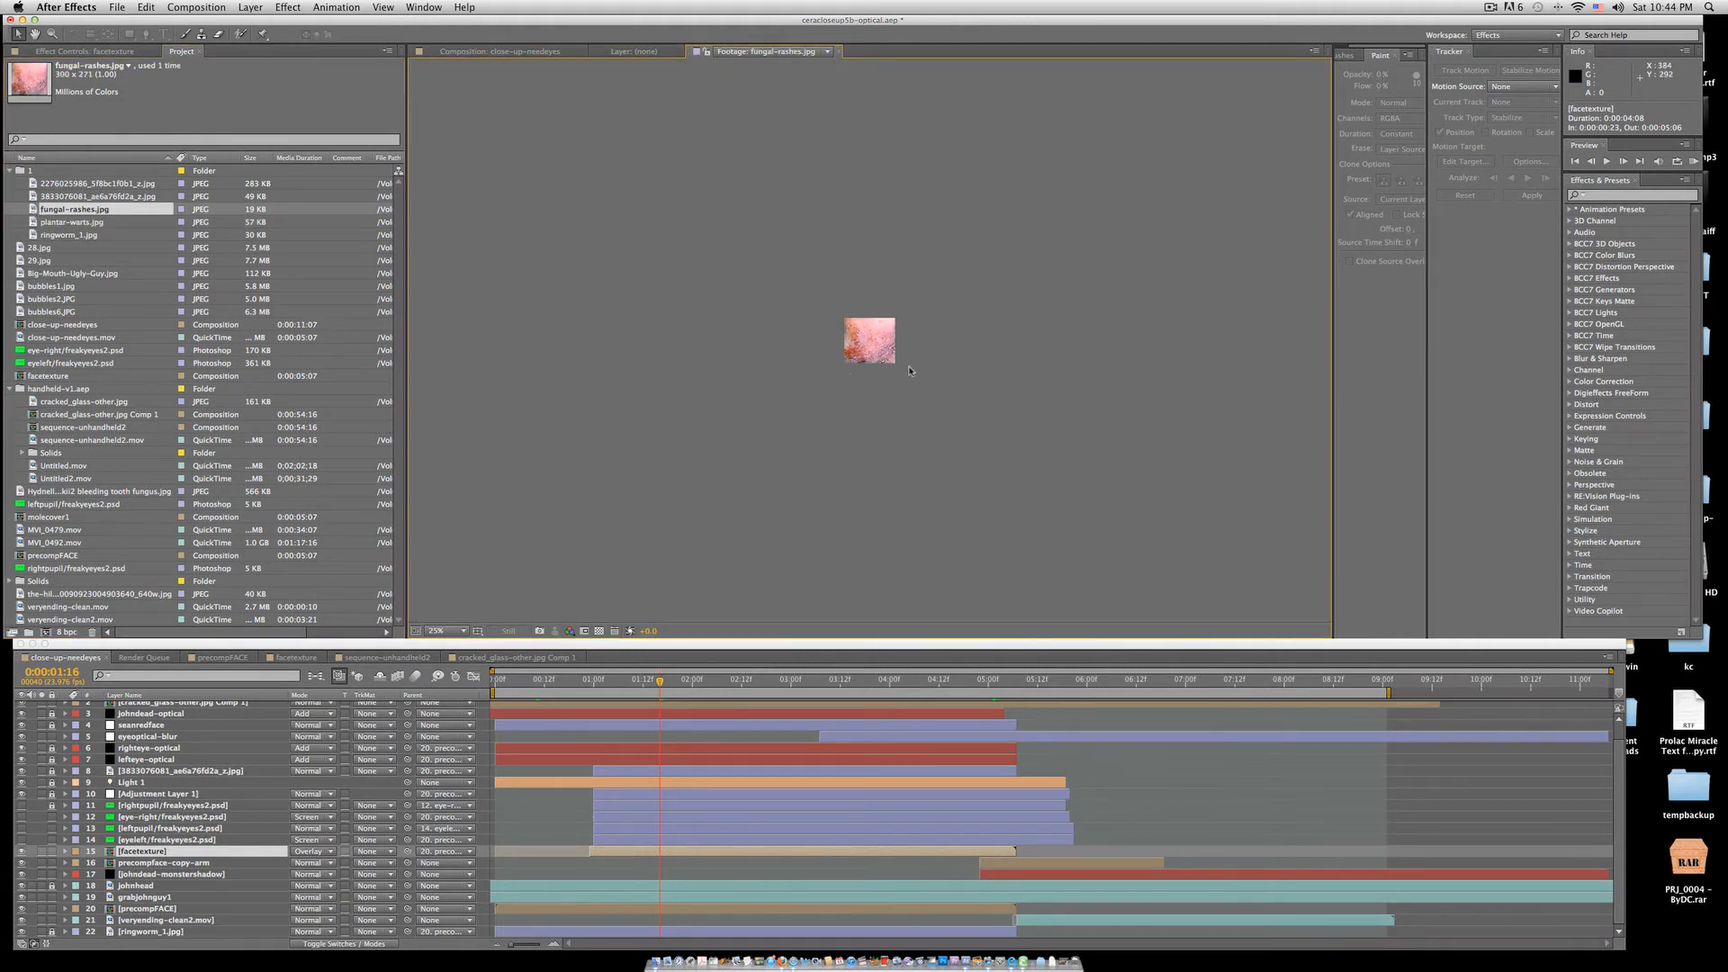
pyautogui.press('/')
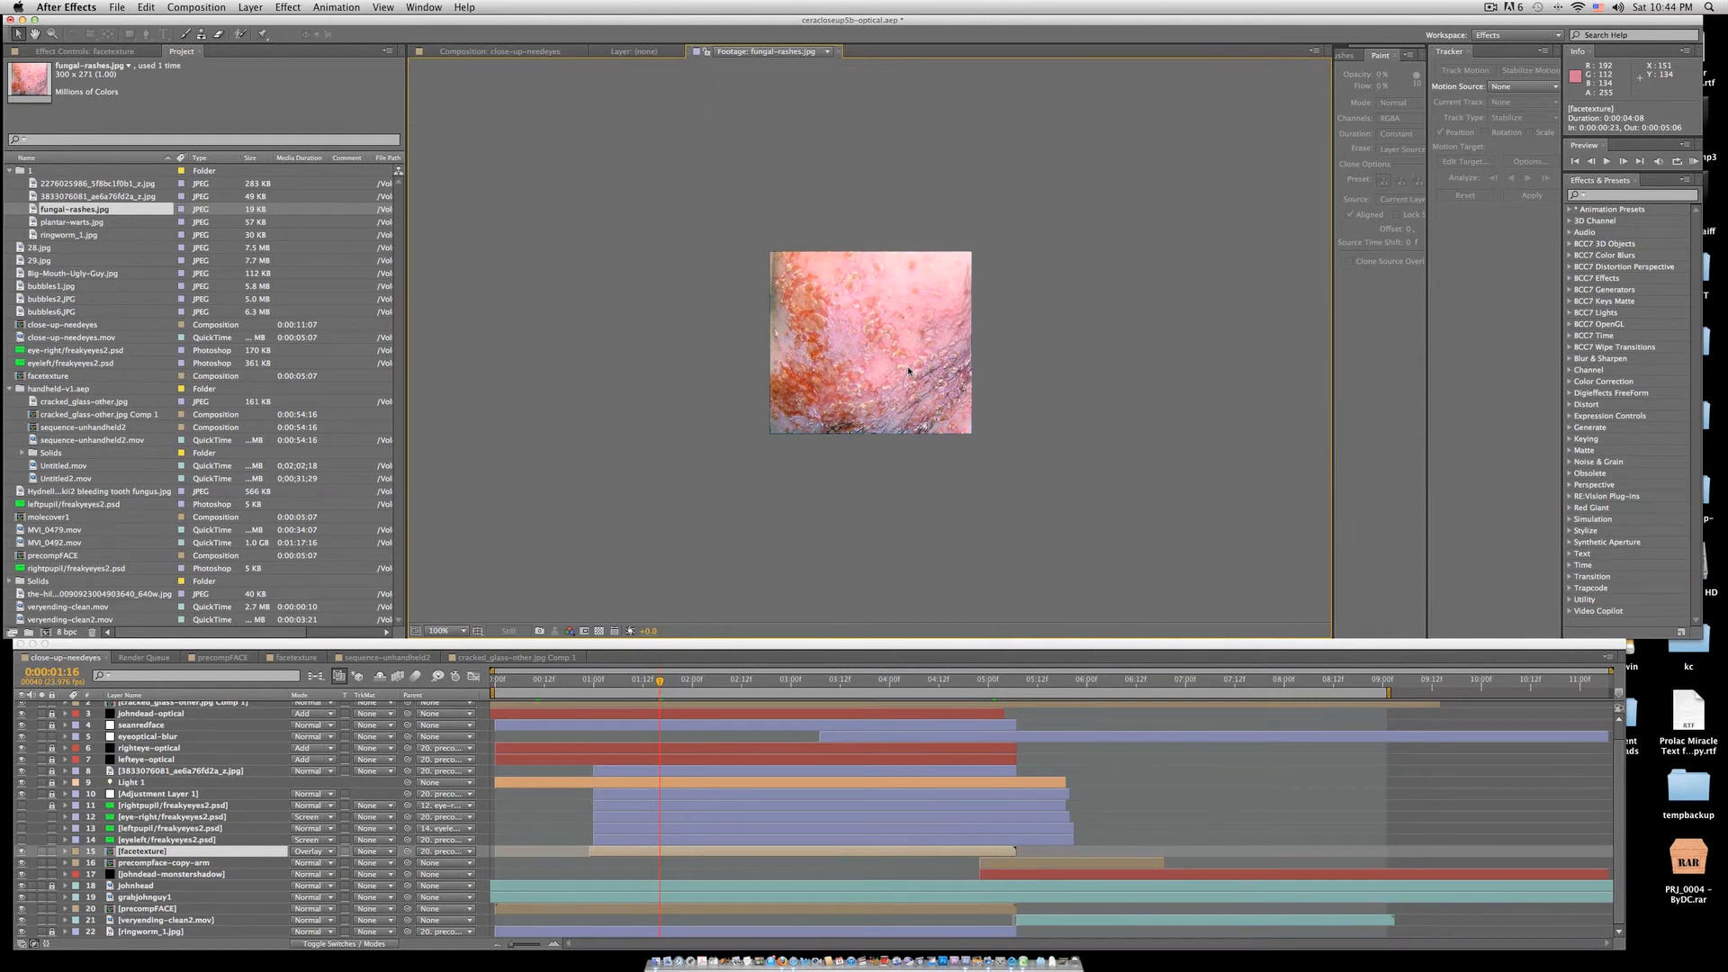
pyautogui.click(356, 754)
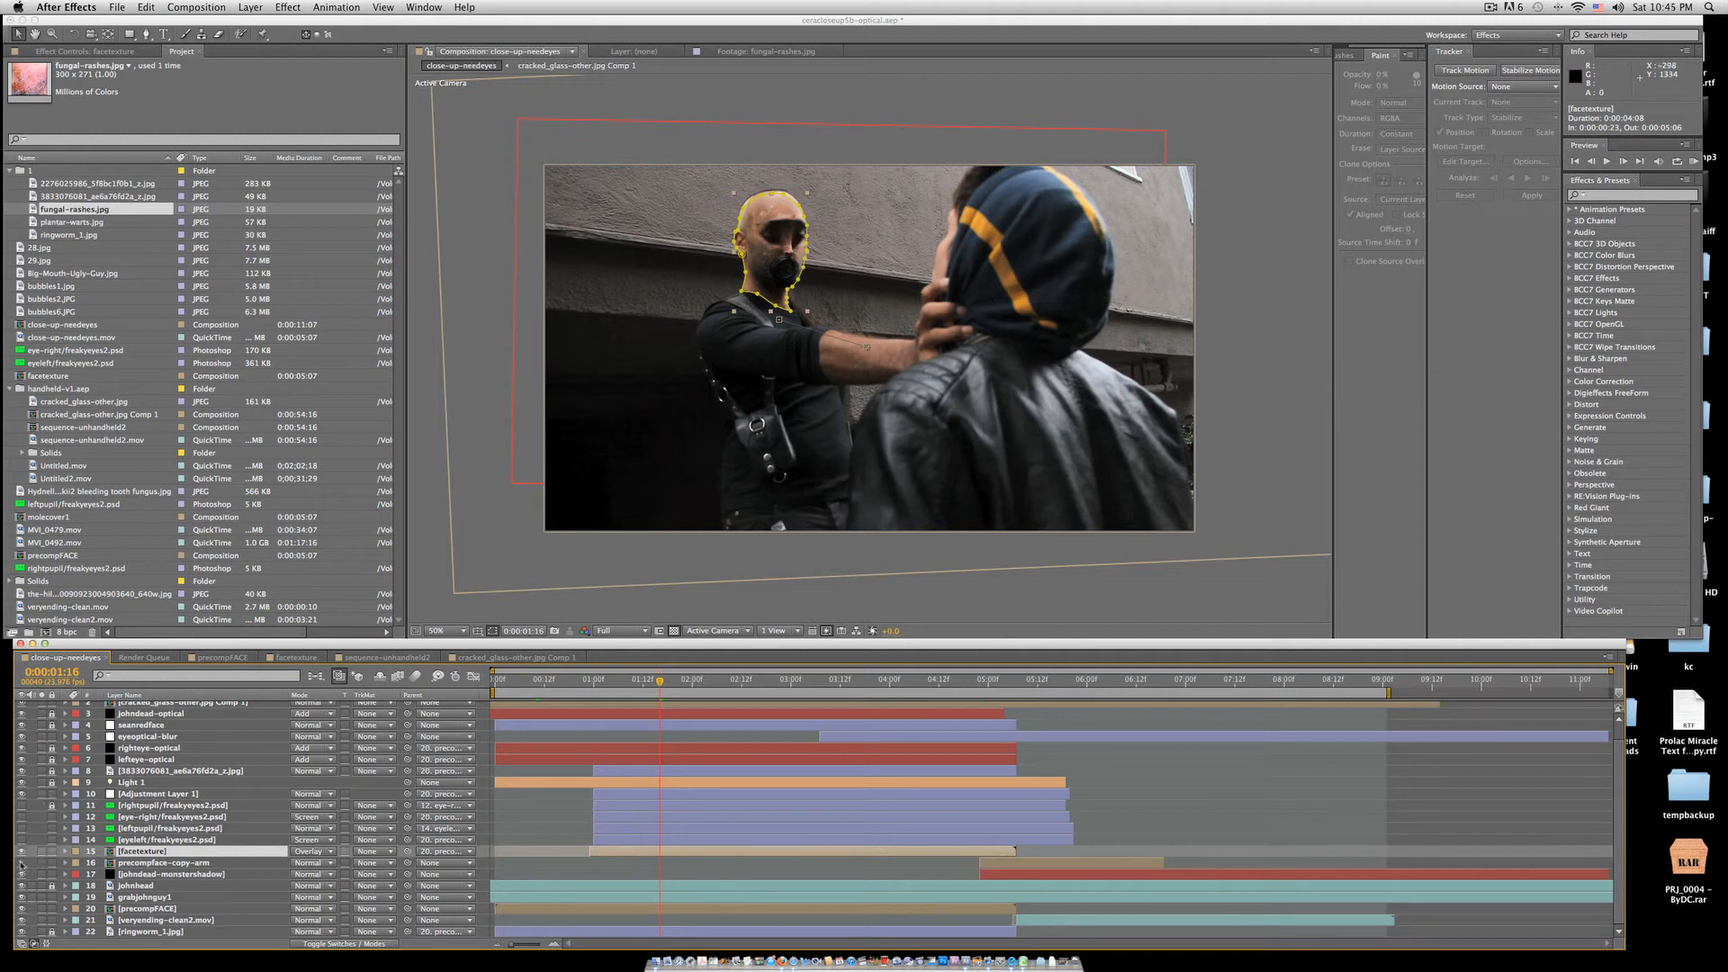
# - Show the Liquify effects on the precompFACE layer and toggle them to compare the face with and without distortion
pyautogui.click(150, 909)
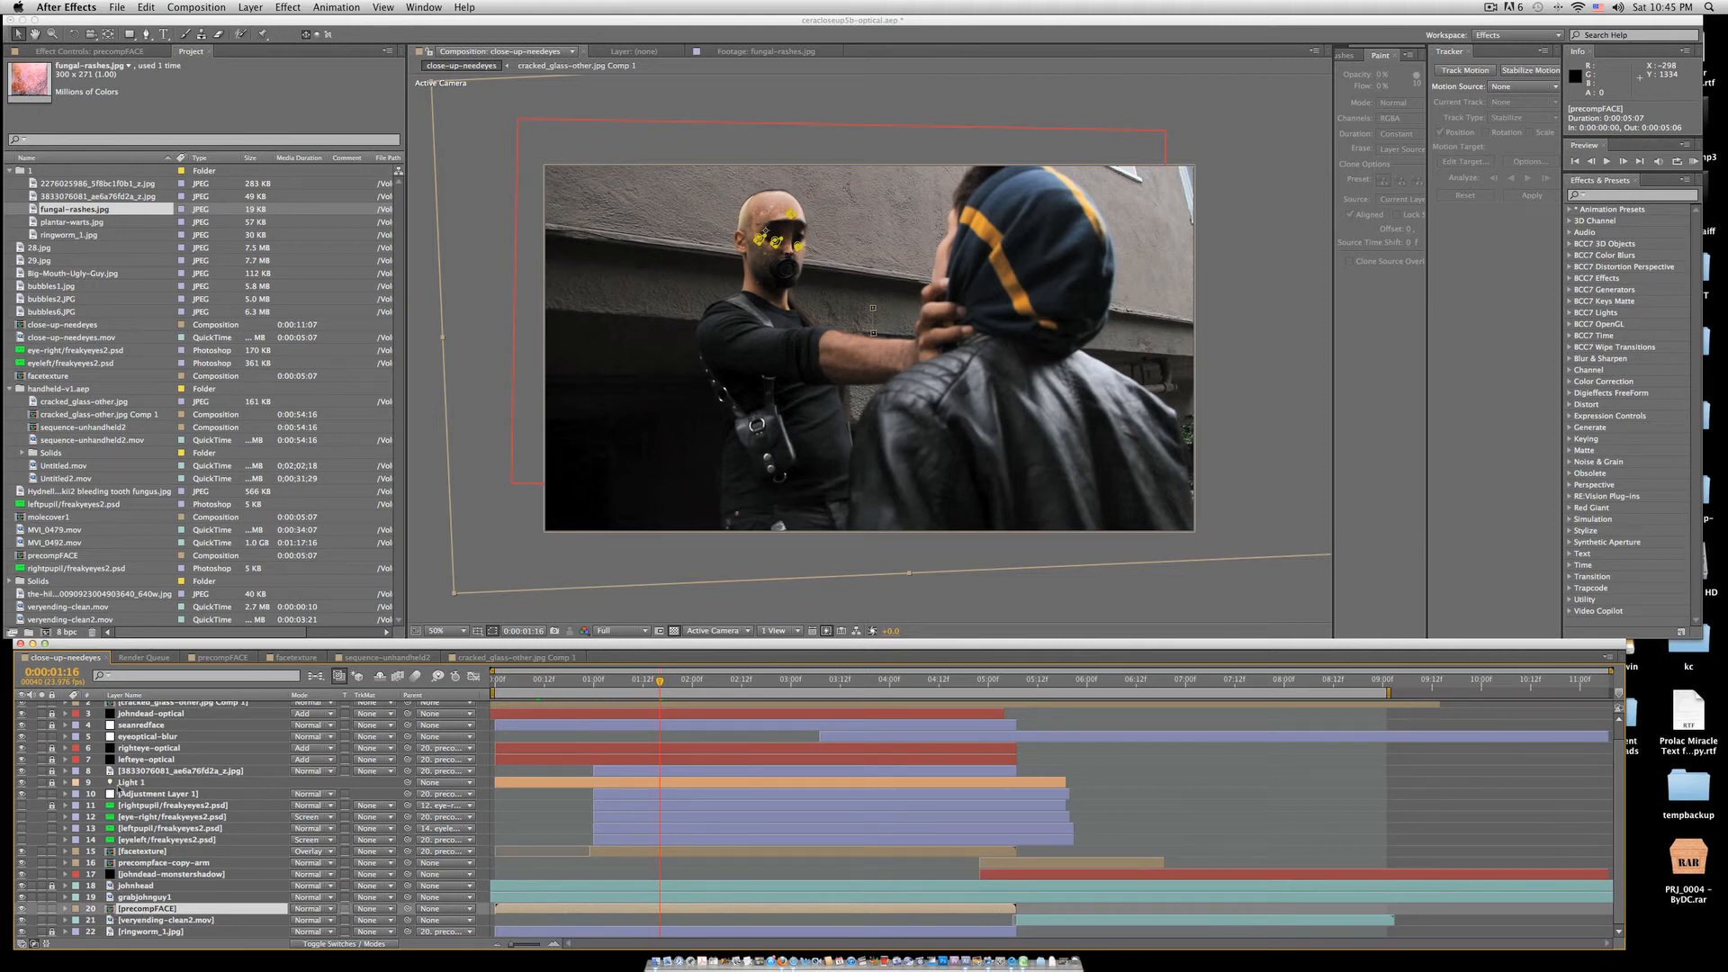
pyautogui.click(124, 52)
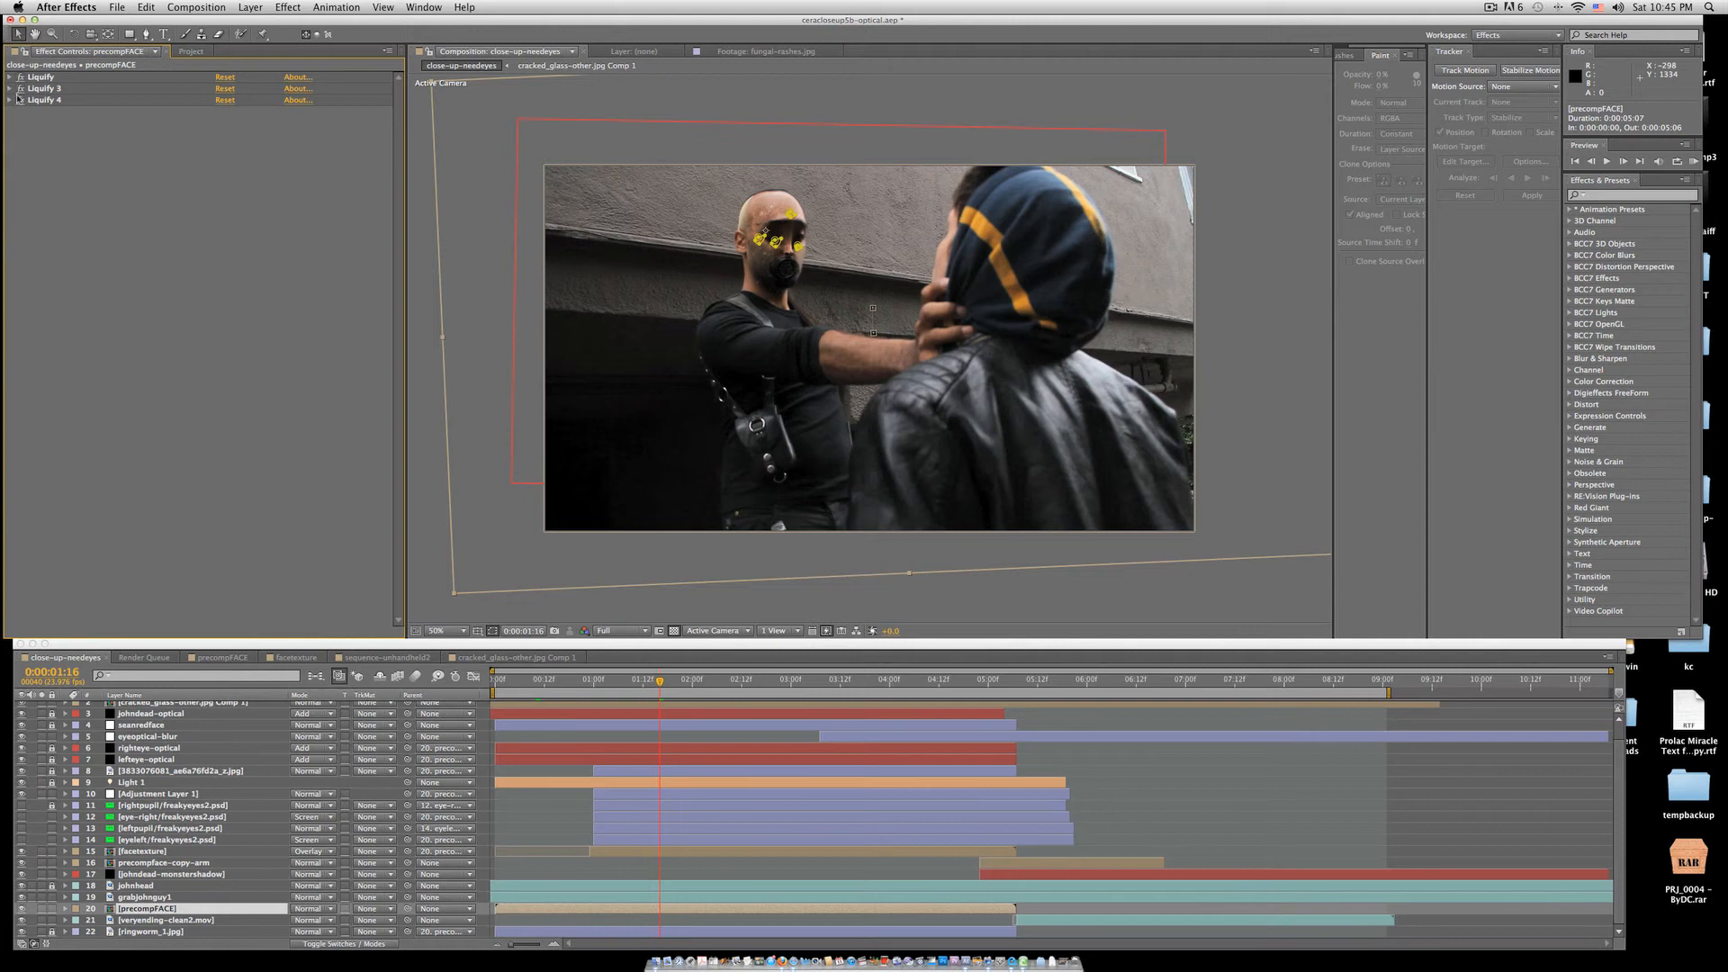
pyautogui.scroll(1, 194, 921)
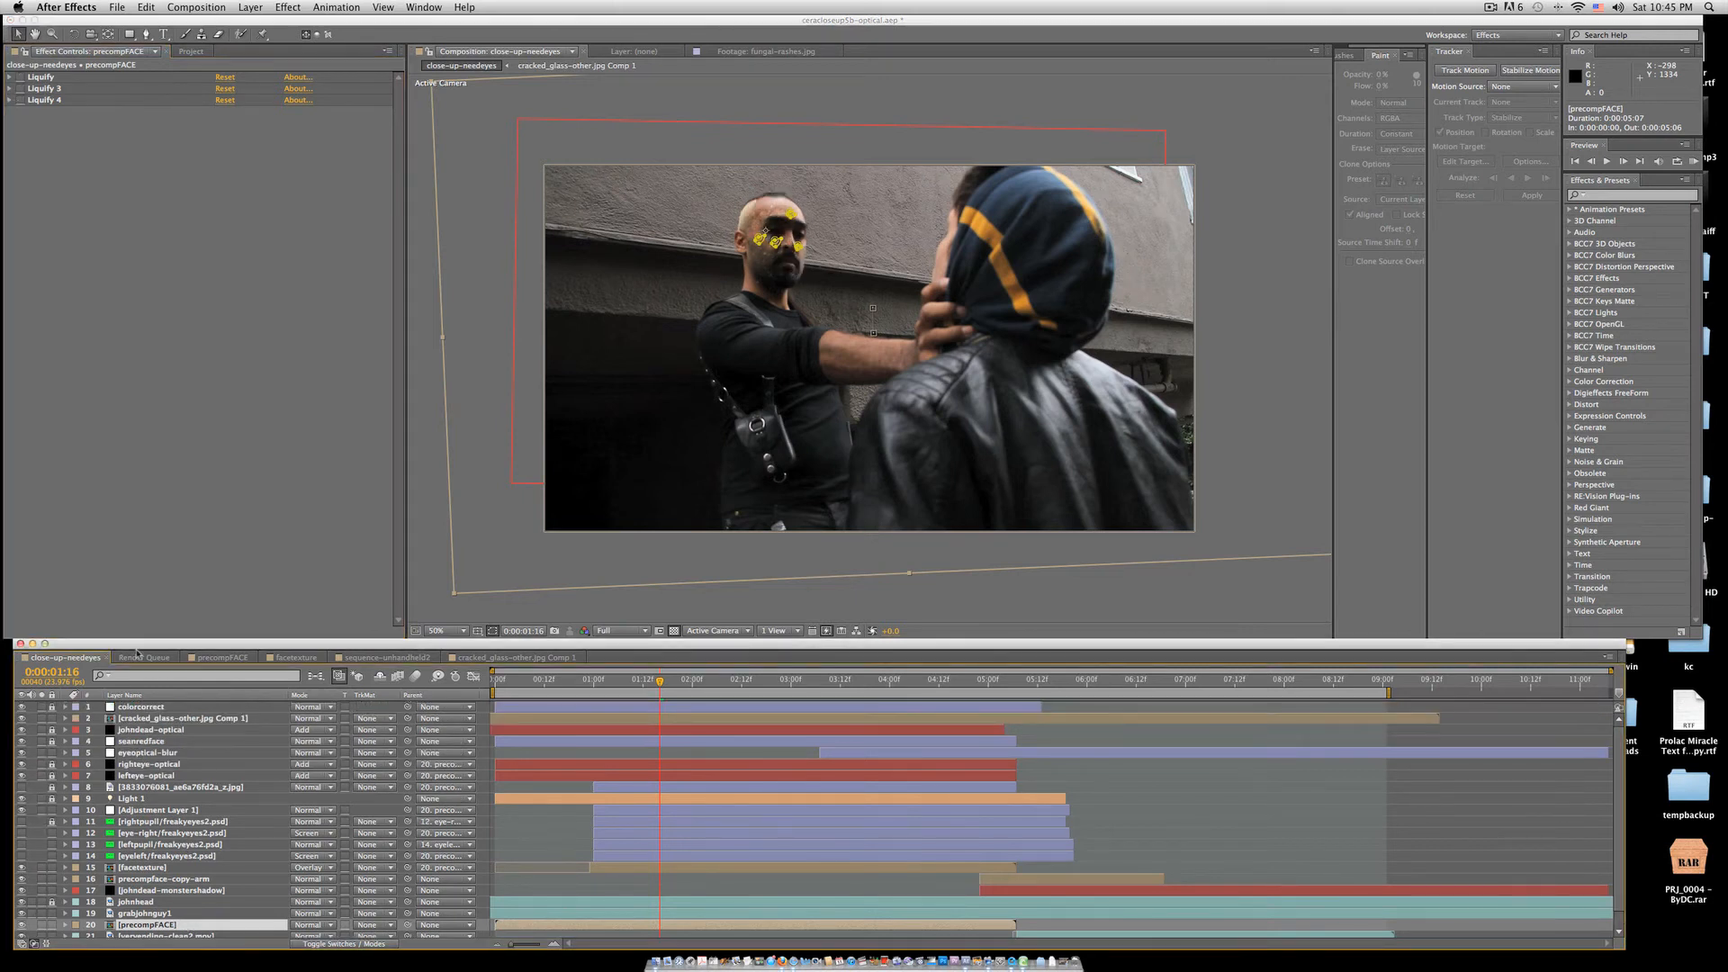
pyautogui.click(21, 79)
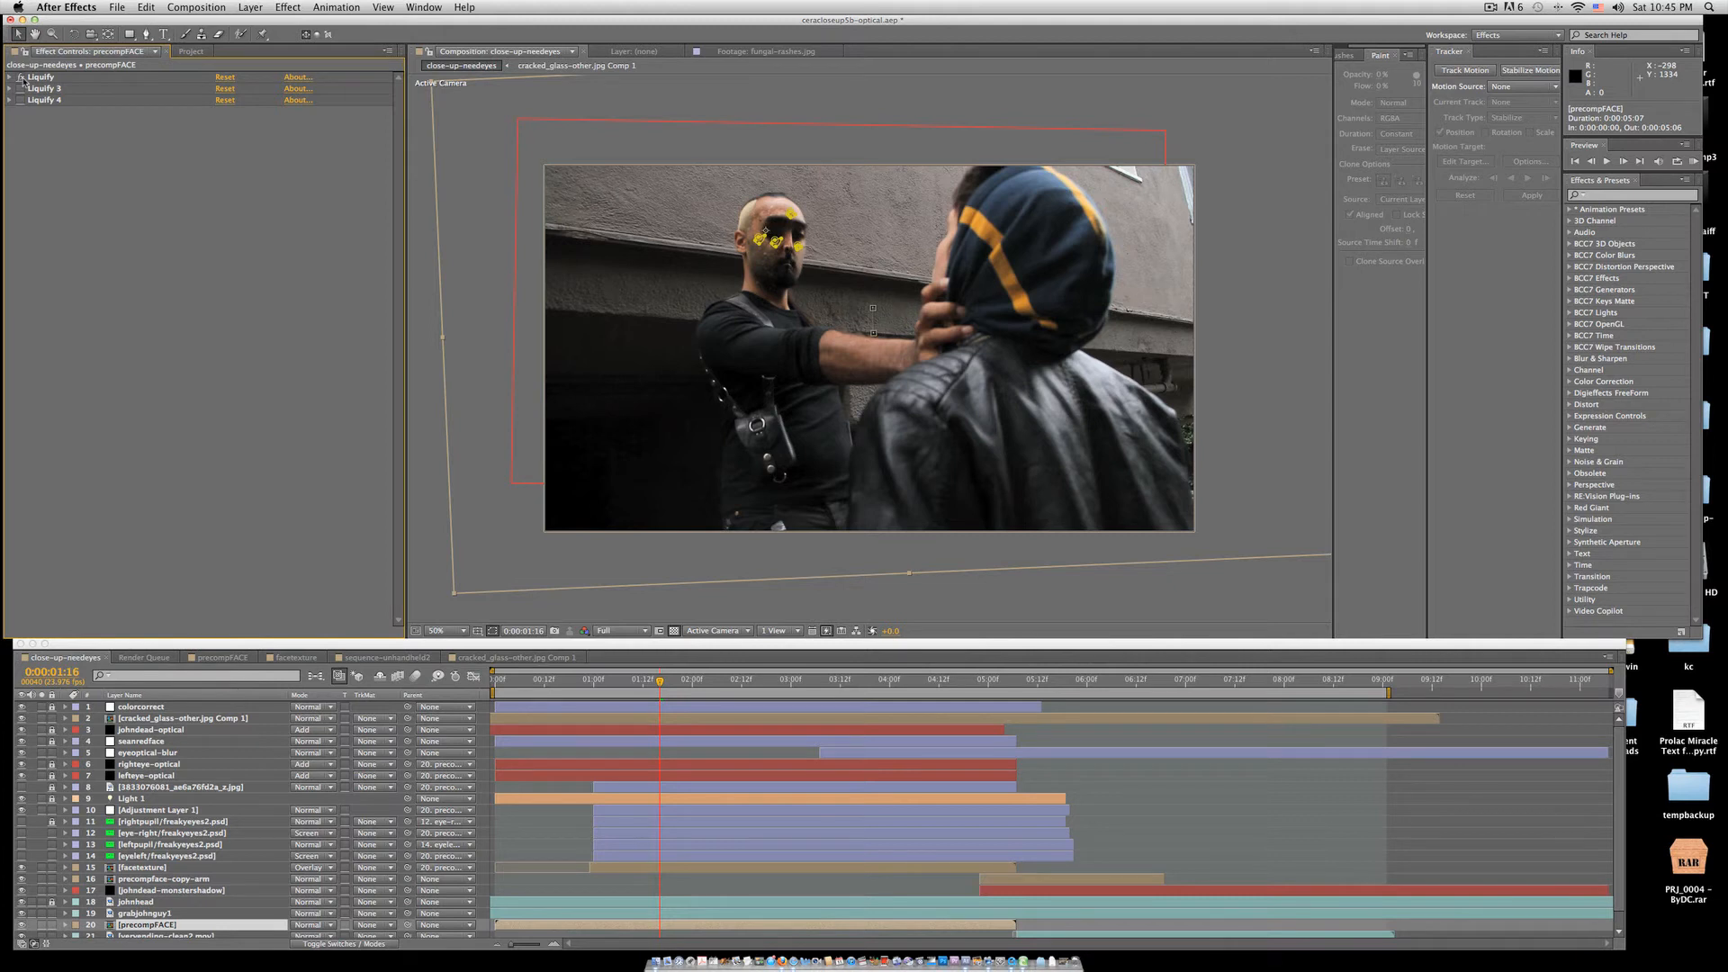
# - Expand the first Liquify effect, try its Bloat tool on the strangler's lower face and undo the distortion
pyautogui.click(10, 78)
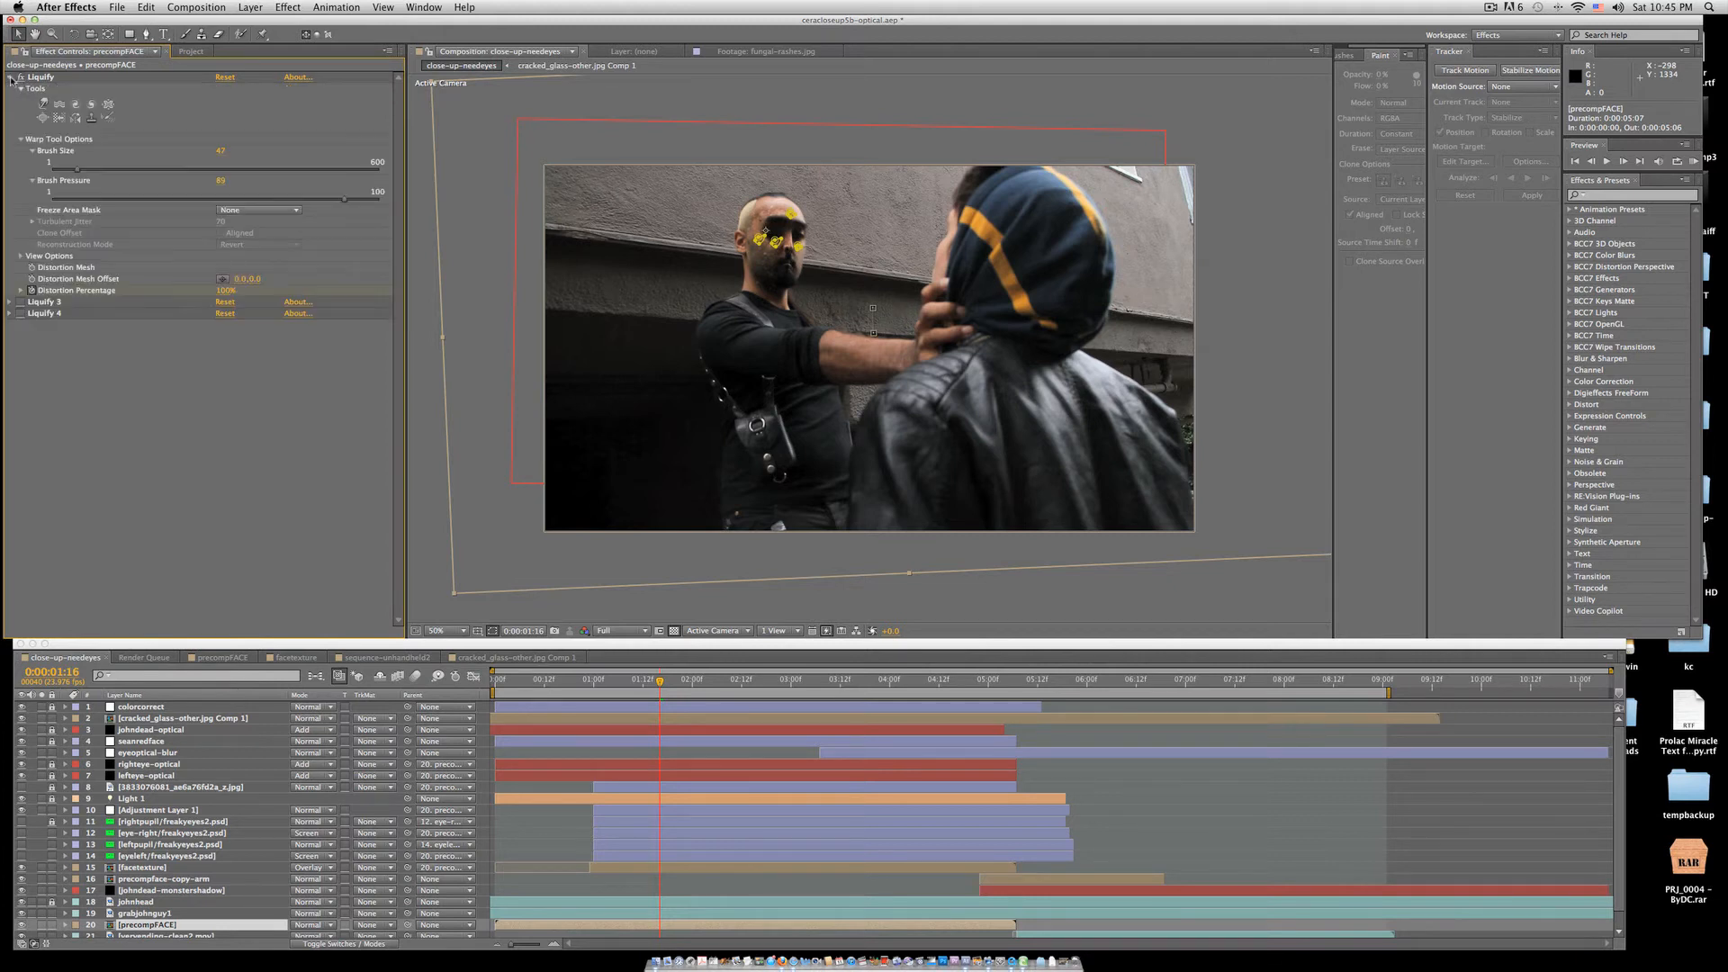
pyautogui.click(44, 118)
pyautogui.click(108, 105)
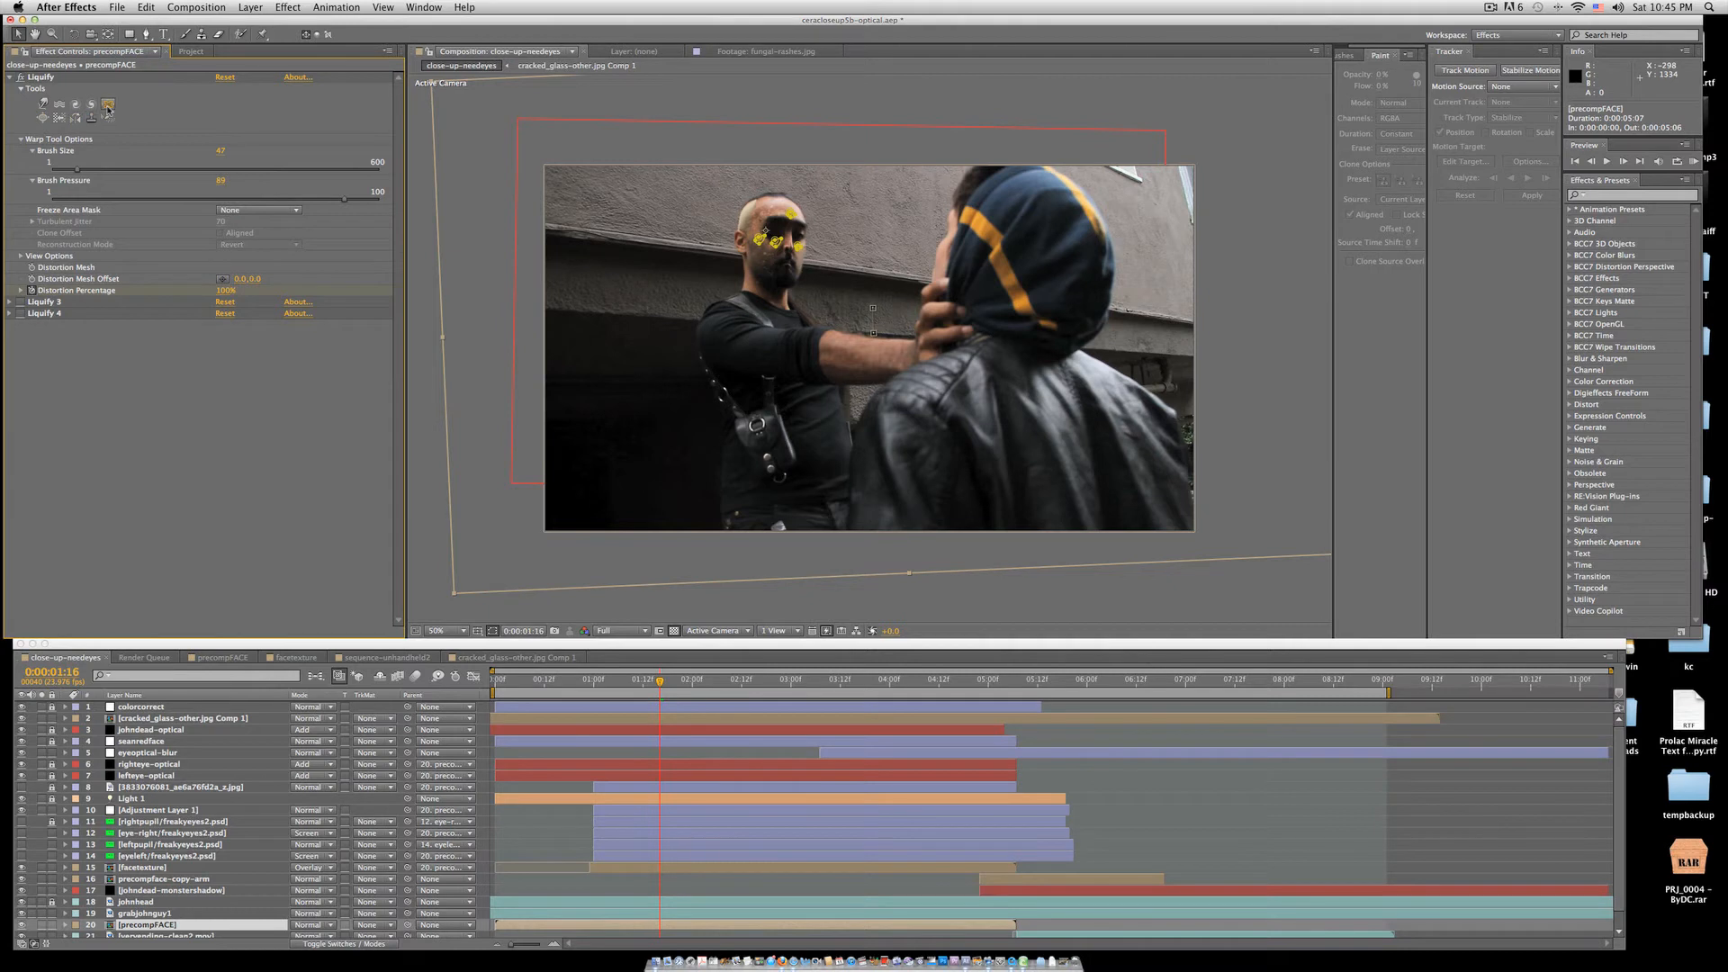
pyautogui.click(43, 106)
pyautogui.click(44, 118)
pyautogui.click(43, 119)
pyautogui.click(43, 119)
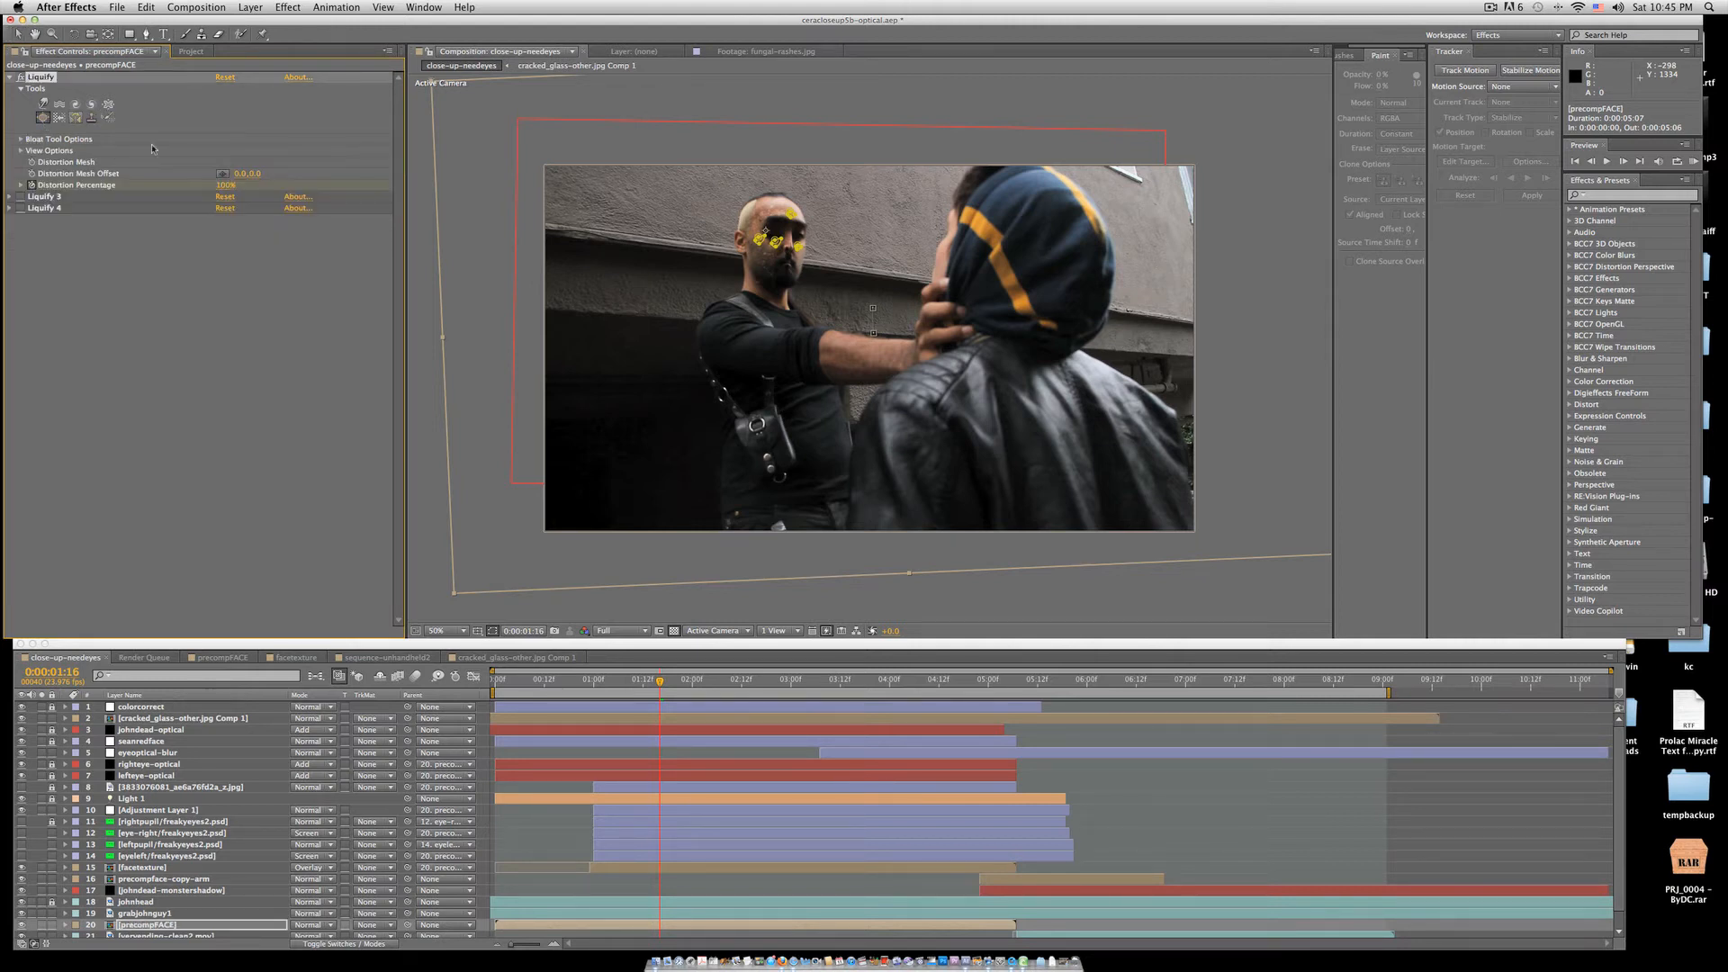
pyautogui.click(789, 264)
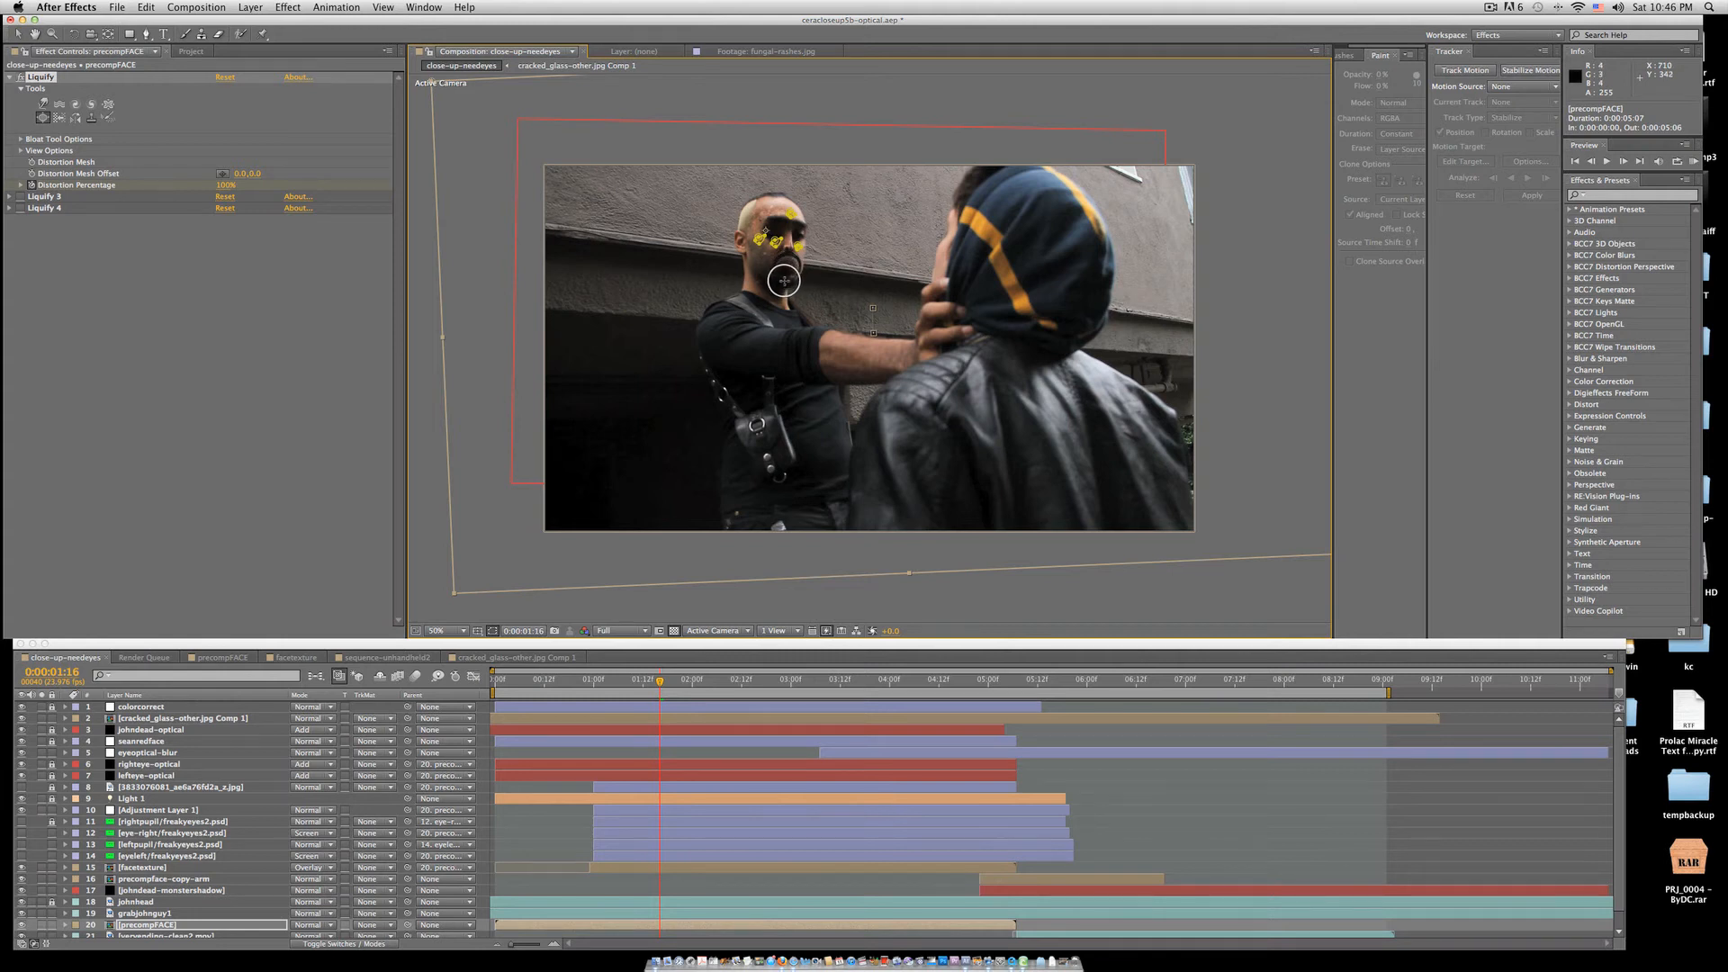
pyautogui.press('super+z')
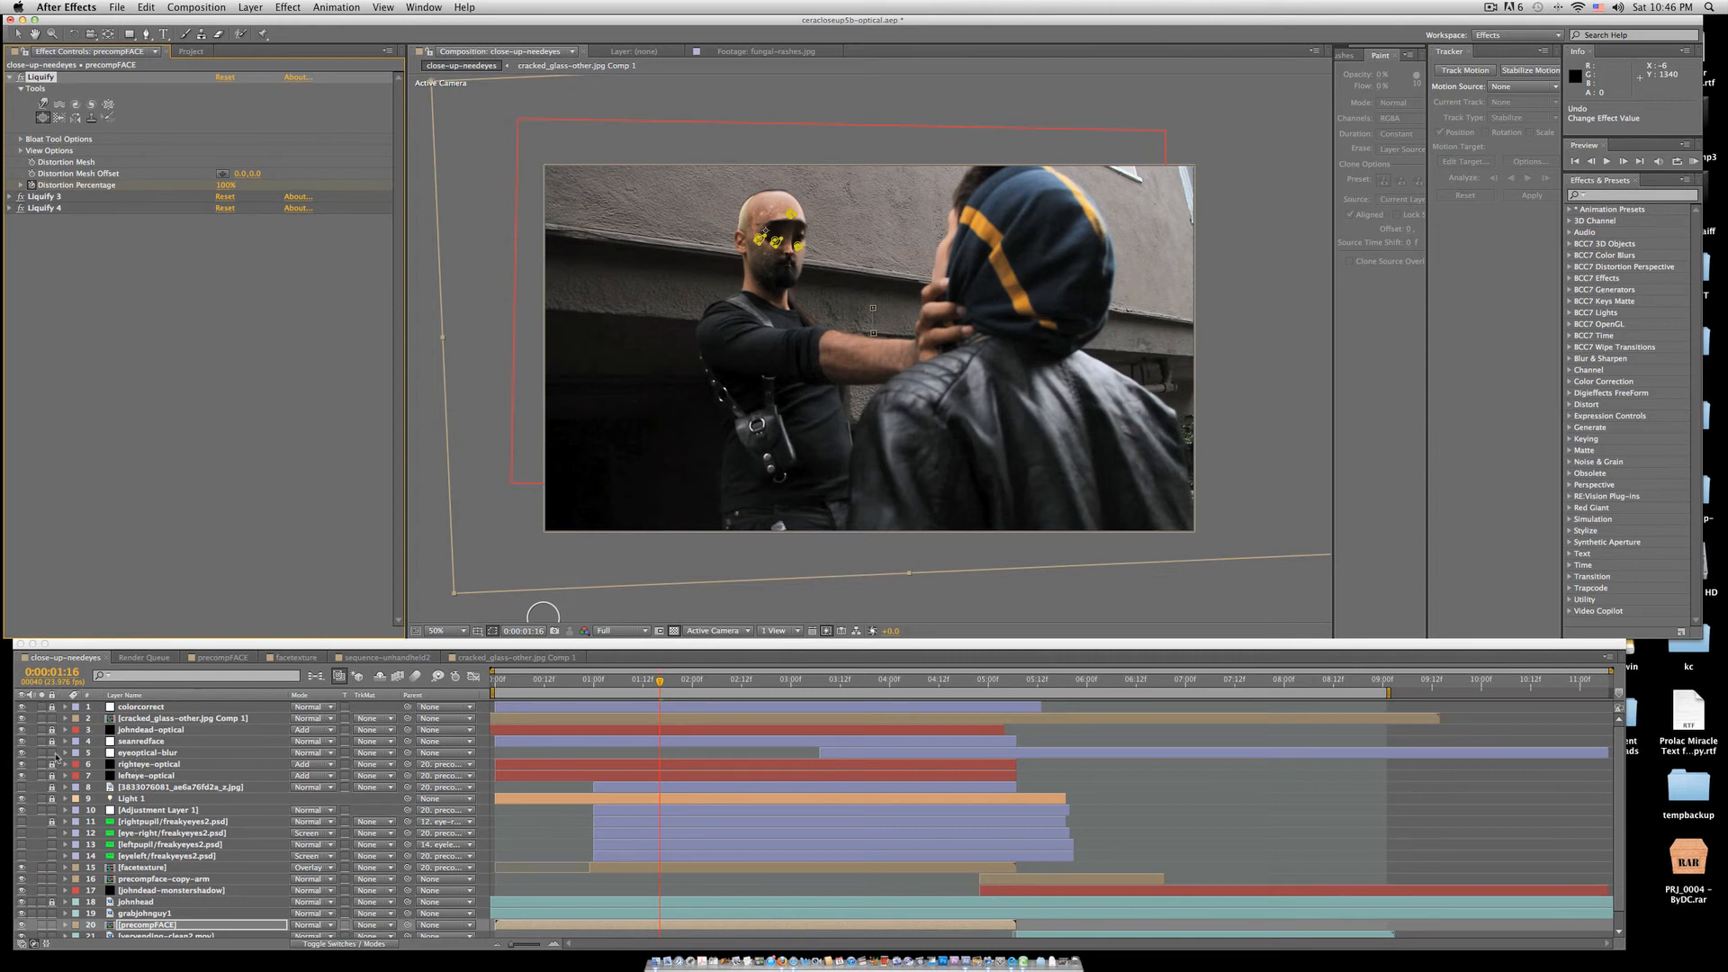
pyautogui.click(24, 790)
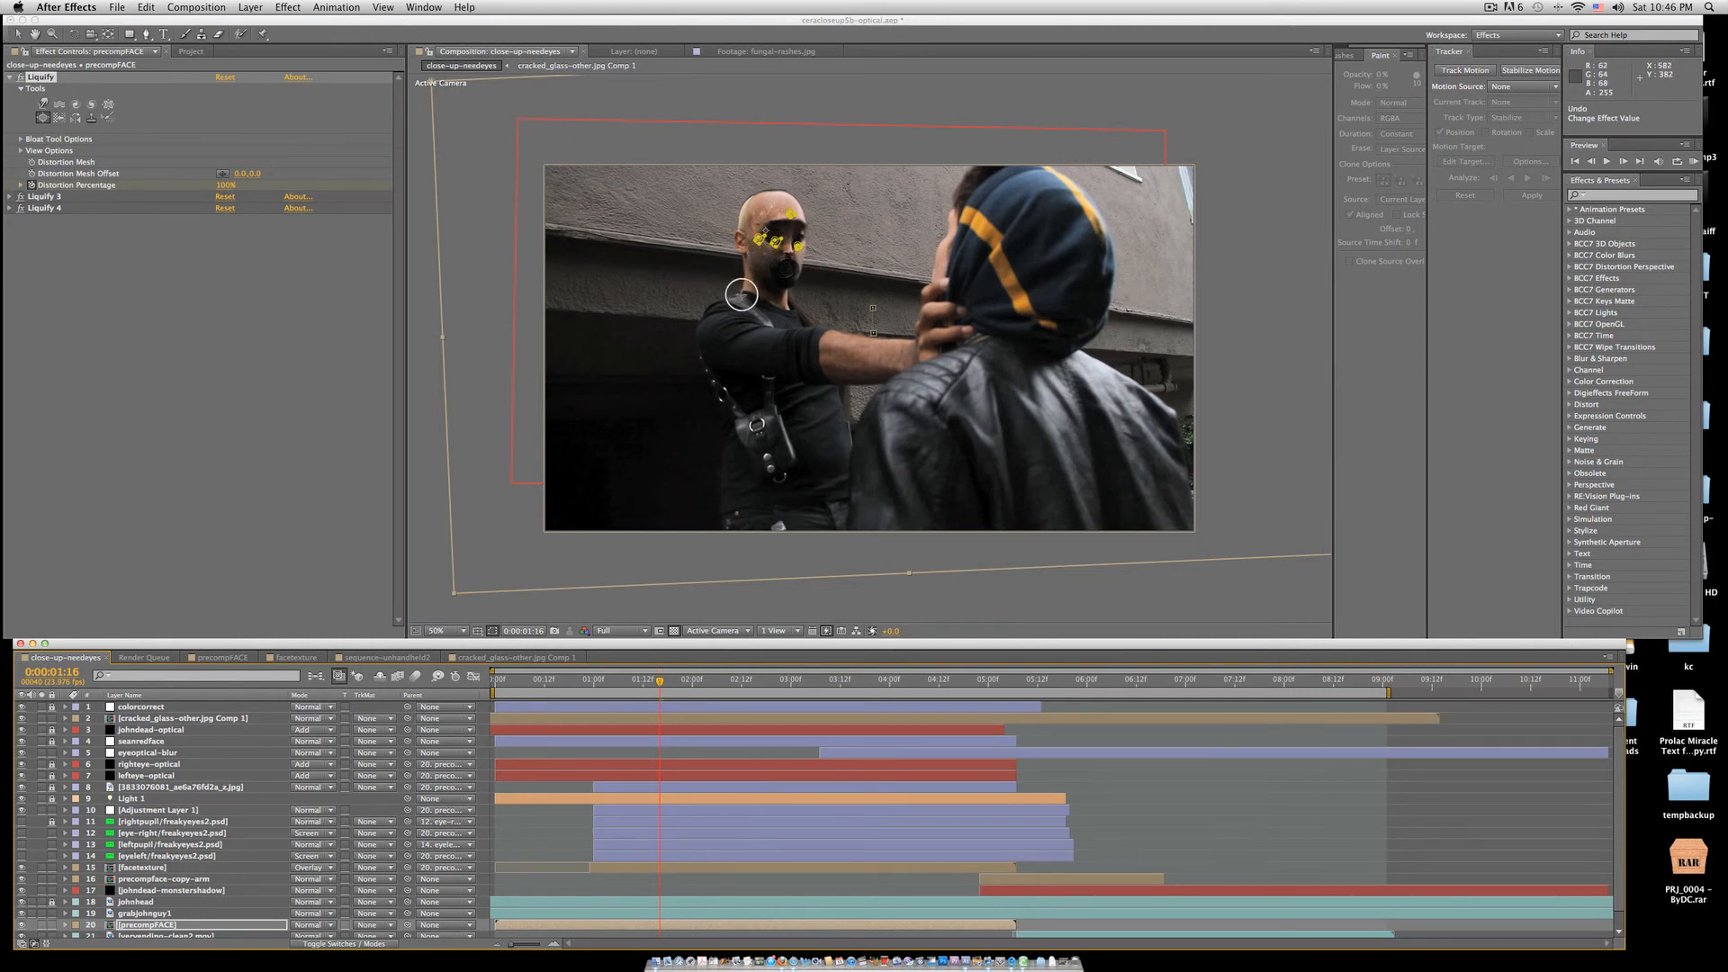
pyautogui.moveTo(659, 681); pyautogui.dragTo(776, 685)
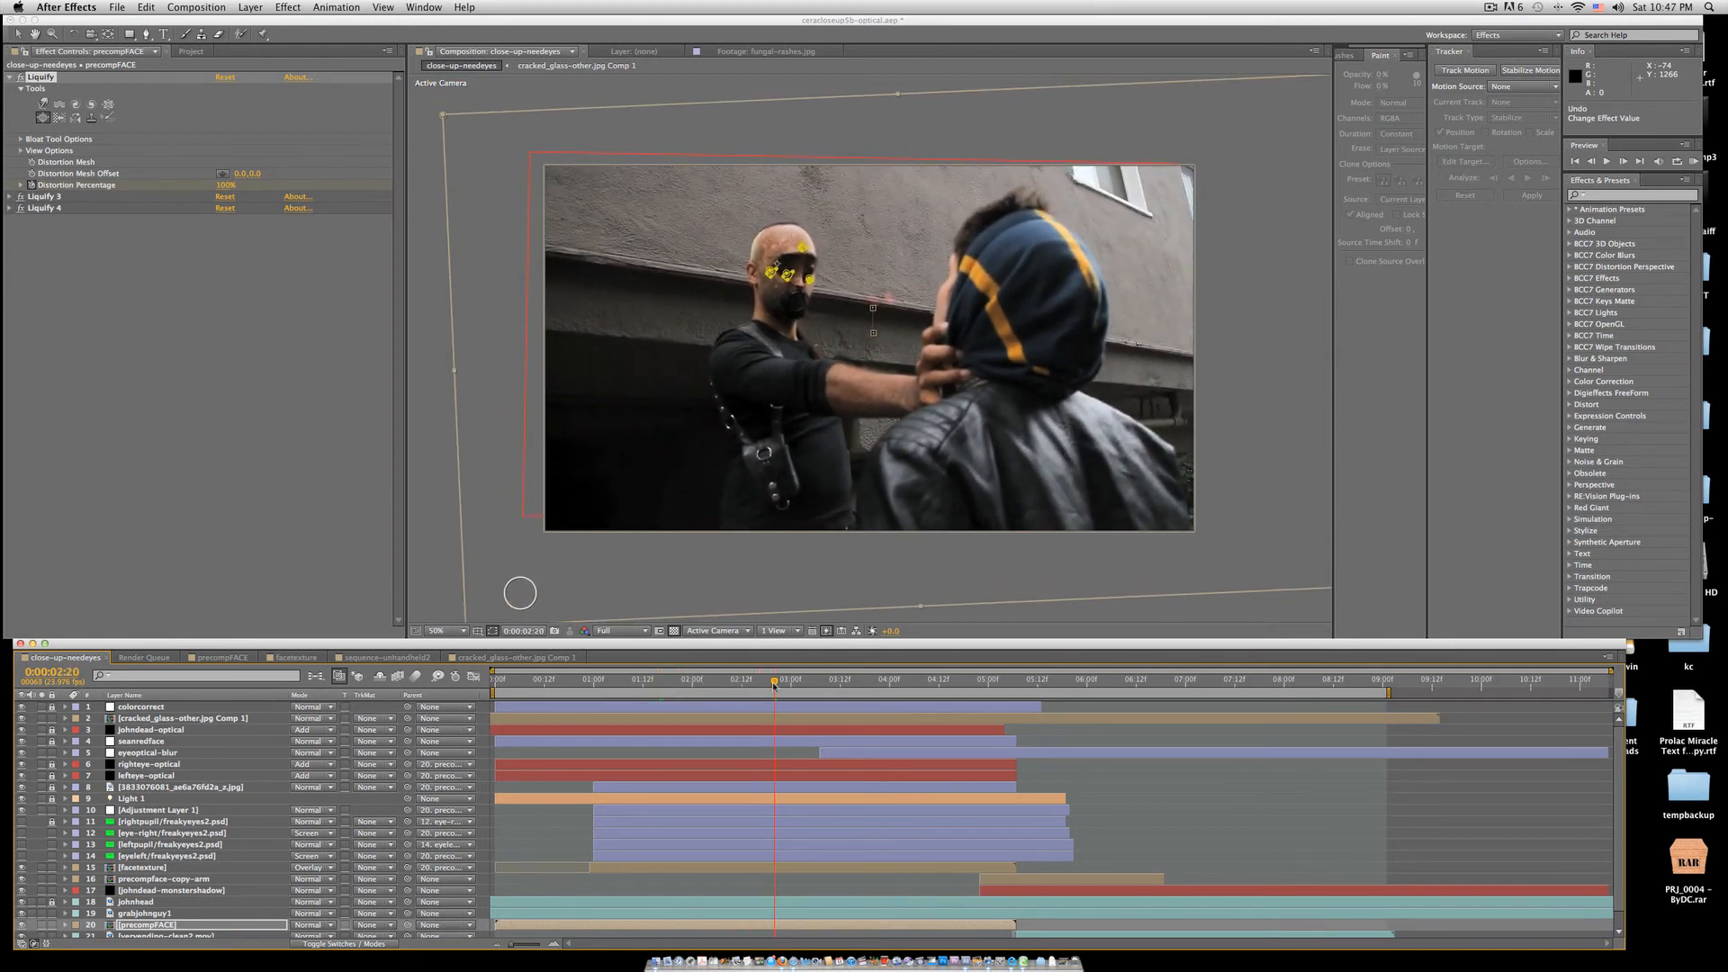
pyautogui.moveTo(776, 684); pyautogui.dragTo(930, 698)
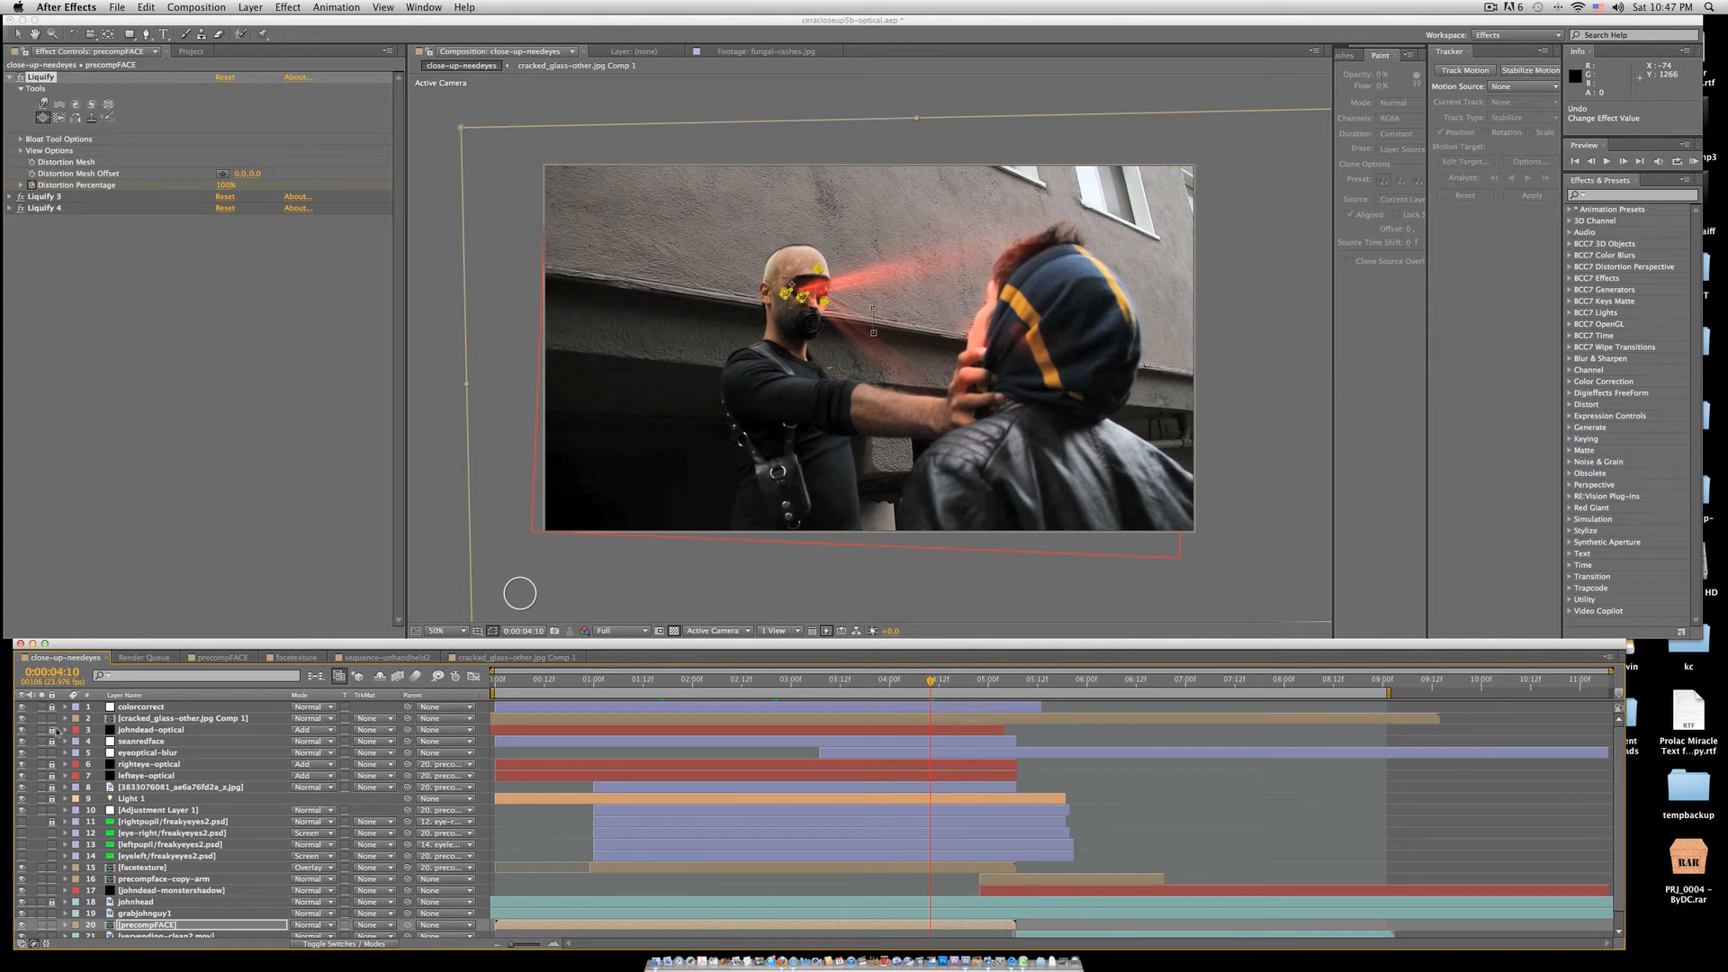
# - Inspect the Optical Flares effect on johndead-optical and open the Optical Flares options of the righteye-optical layer
pyautogui.click(135, 731)
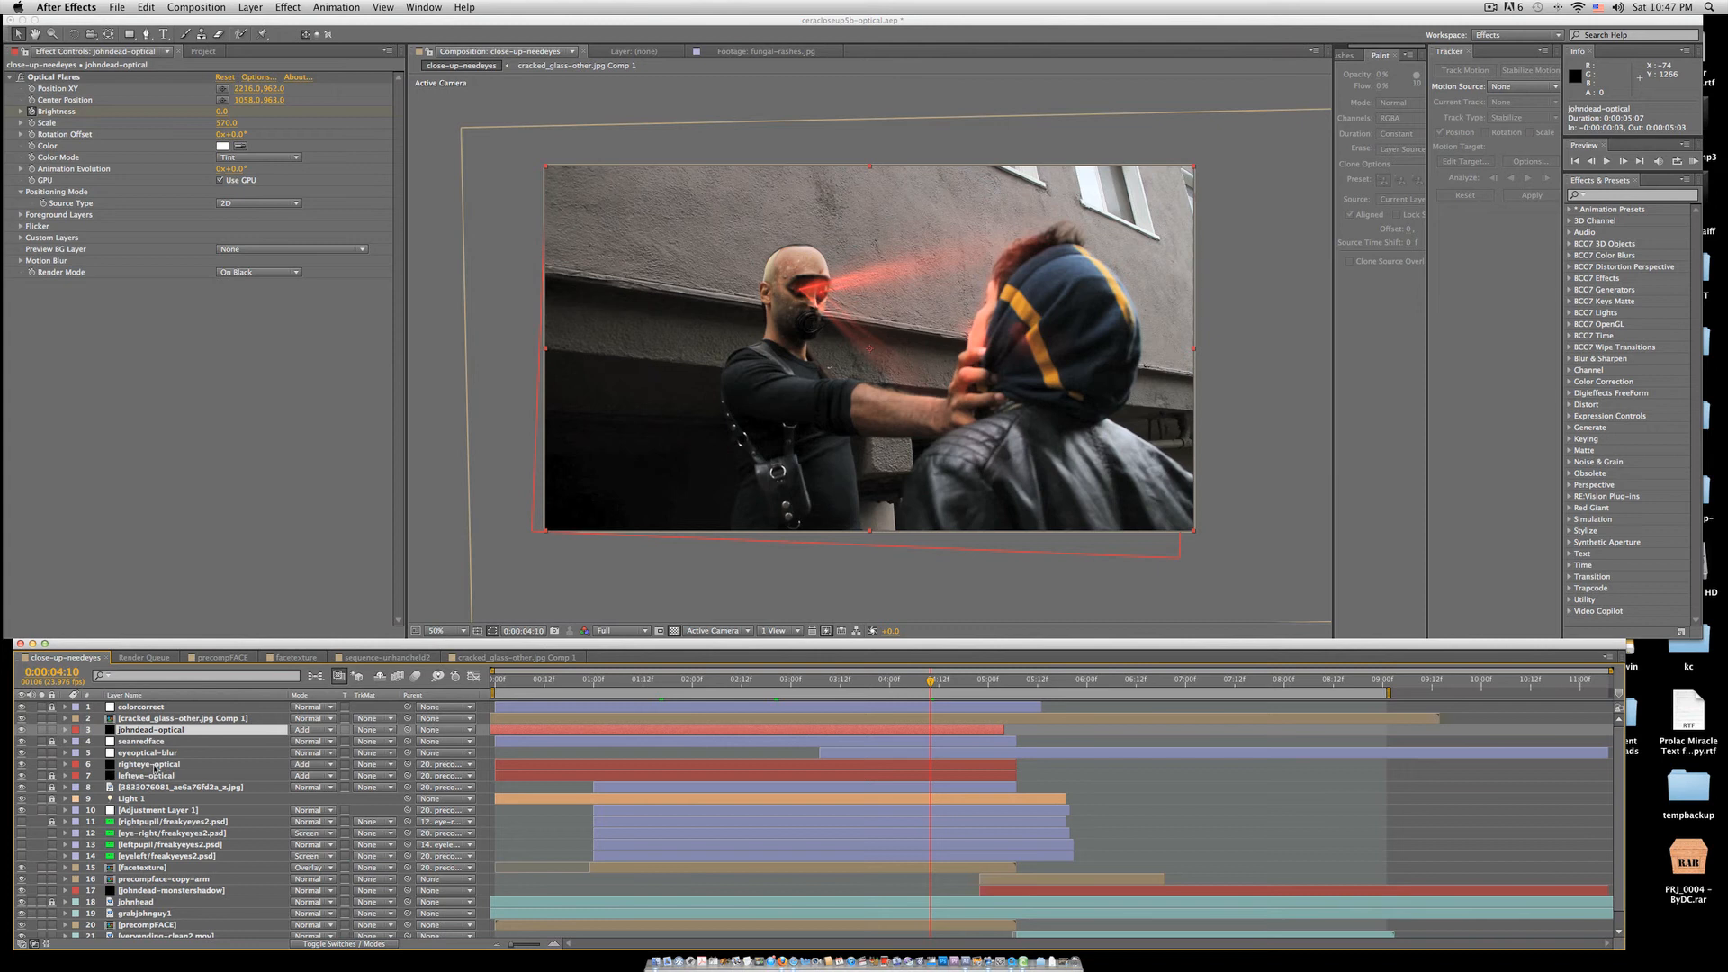
pyautogui.click(155, 766)
pyautogui.click(262, 79)
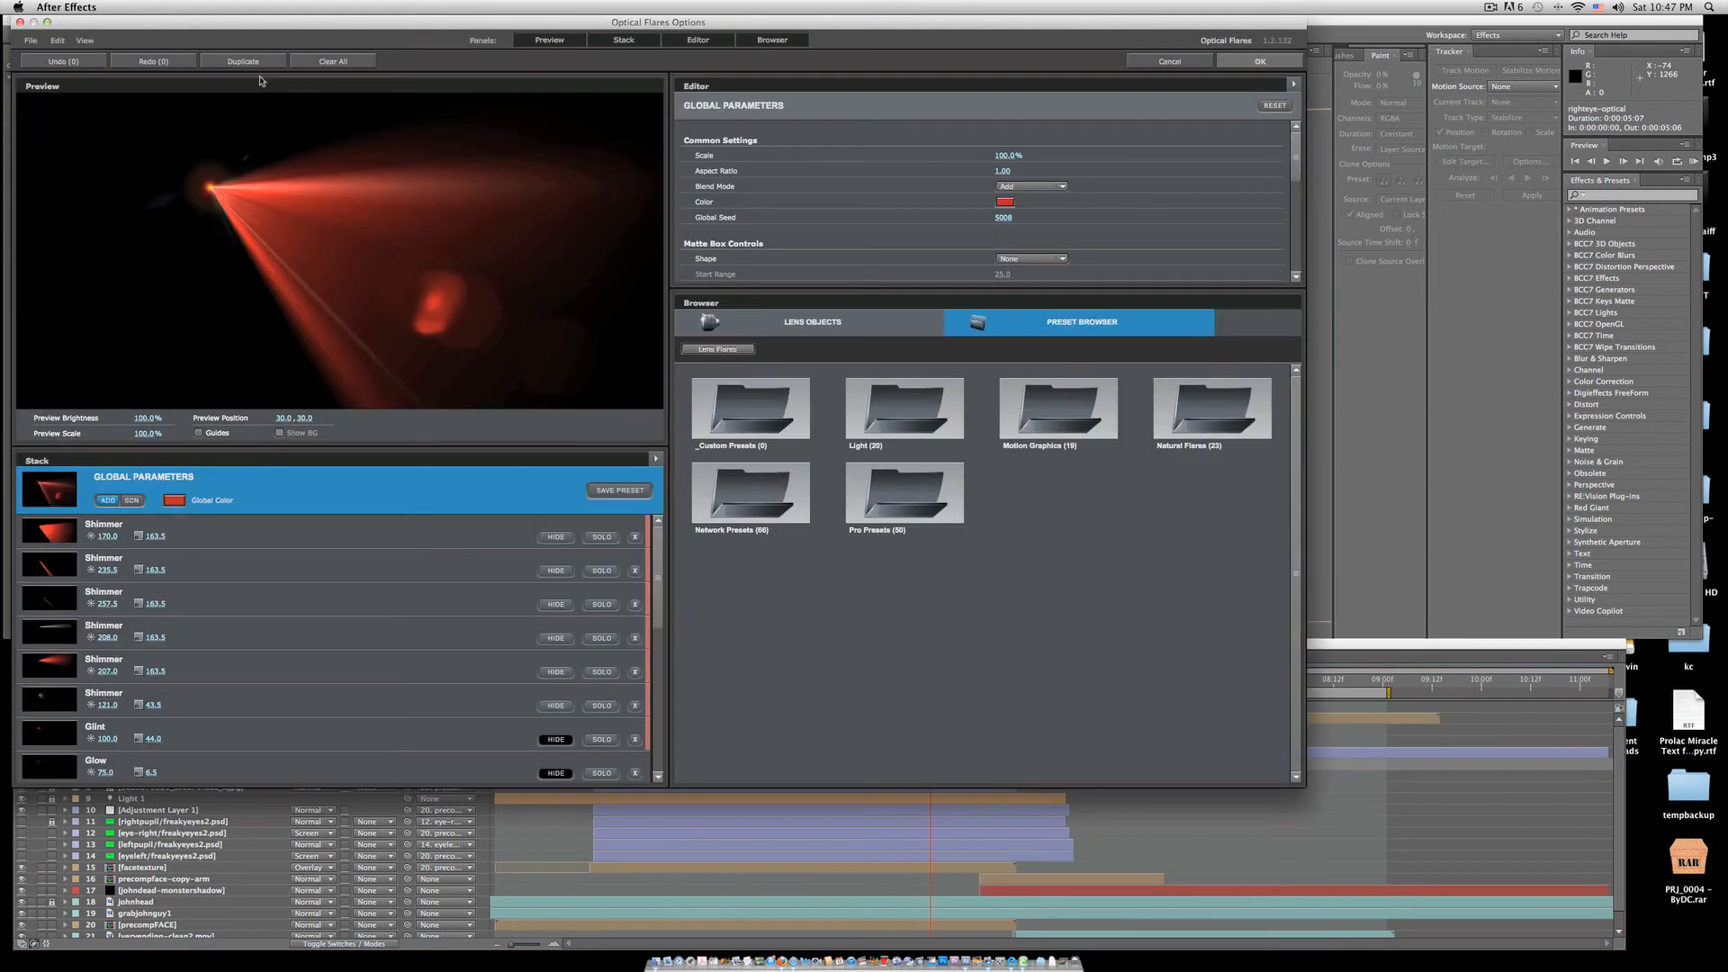
pyautogui.moveTo(283, 26); pyautogui.dragTo(351, 57)
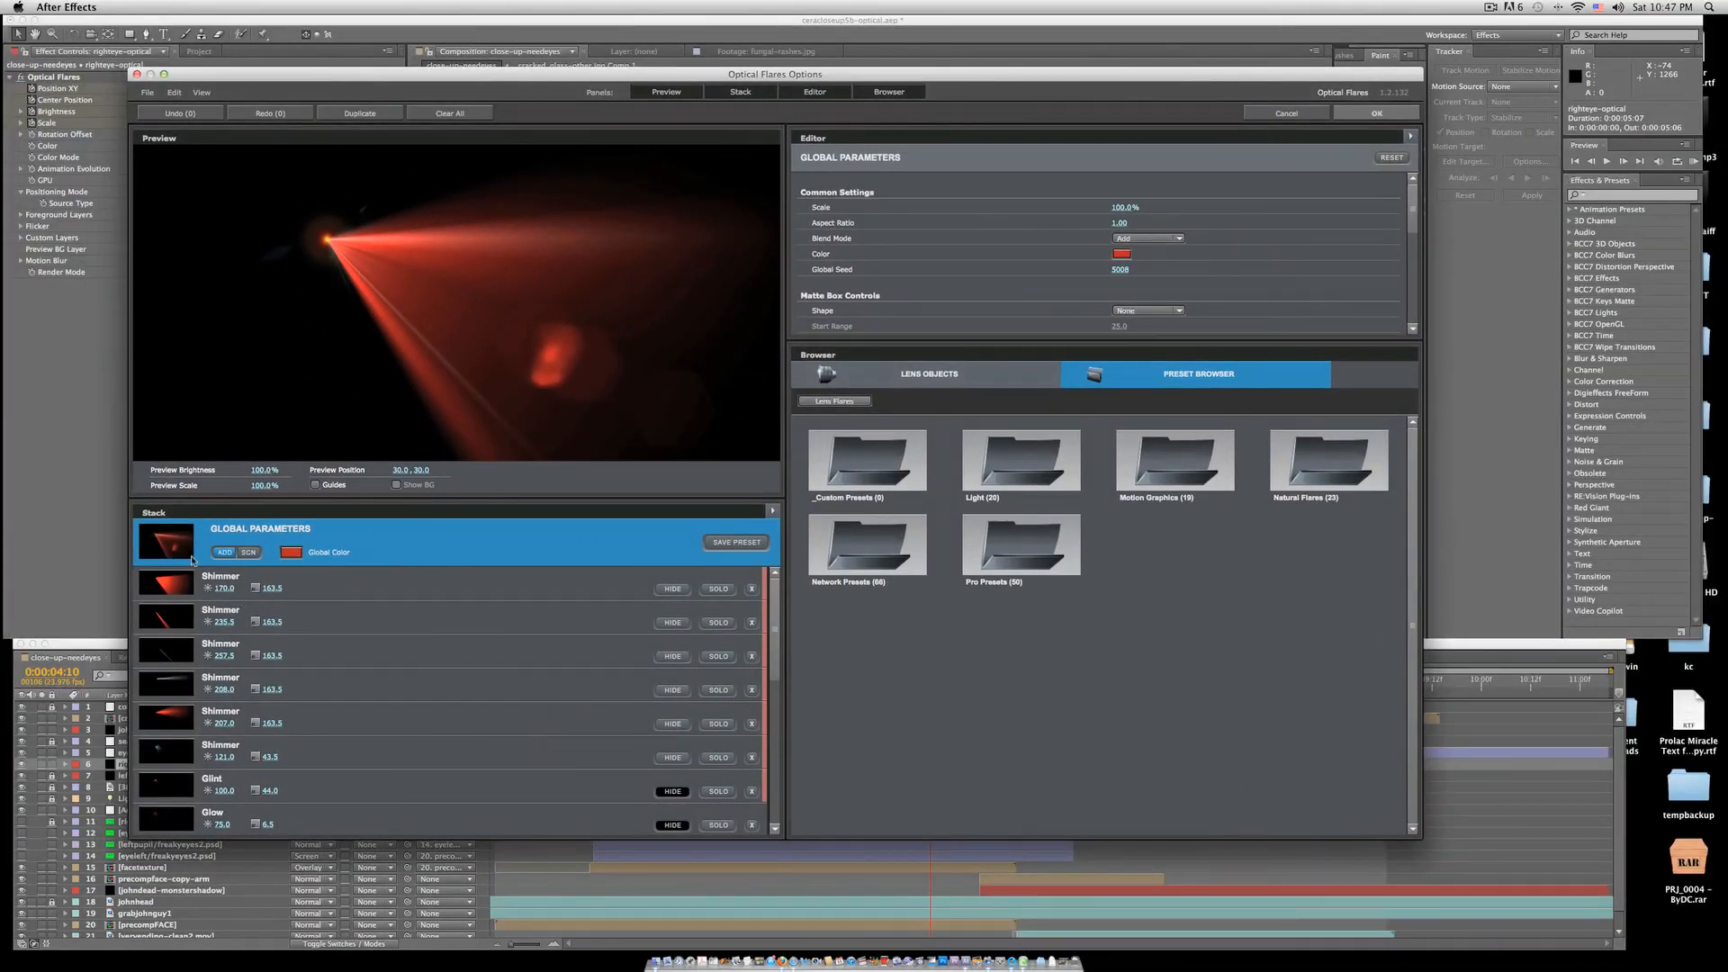
# - Browse the Basic and Custom lens objects and the Motion Graphics presets, and close the flare options without saving
pyautogui.click(1018, 378)
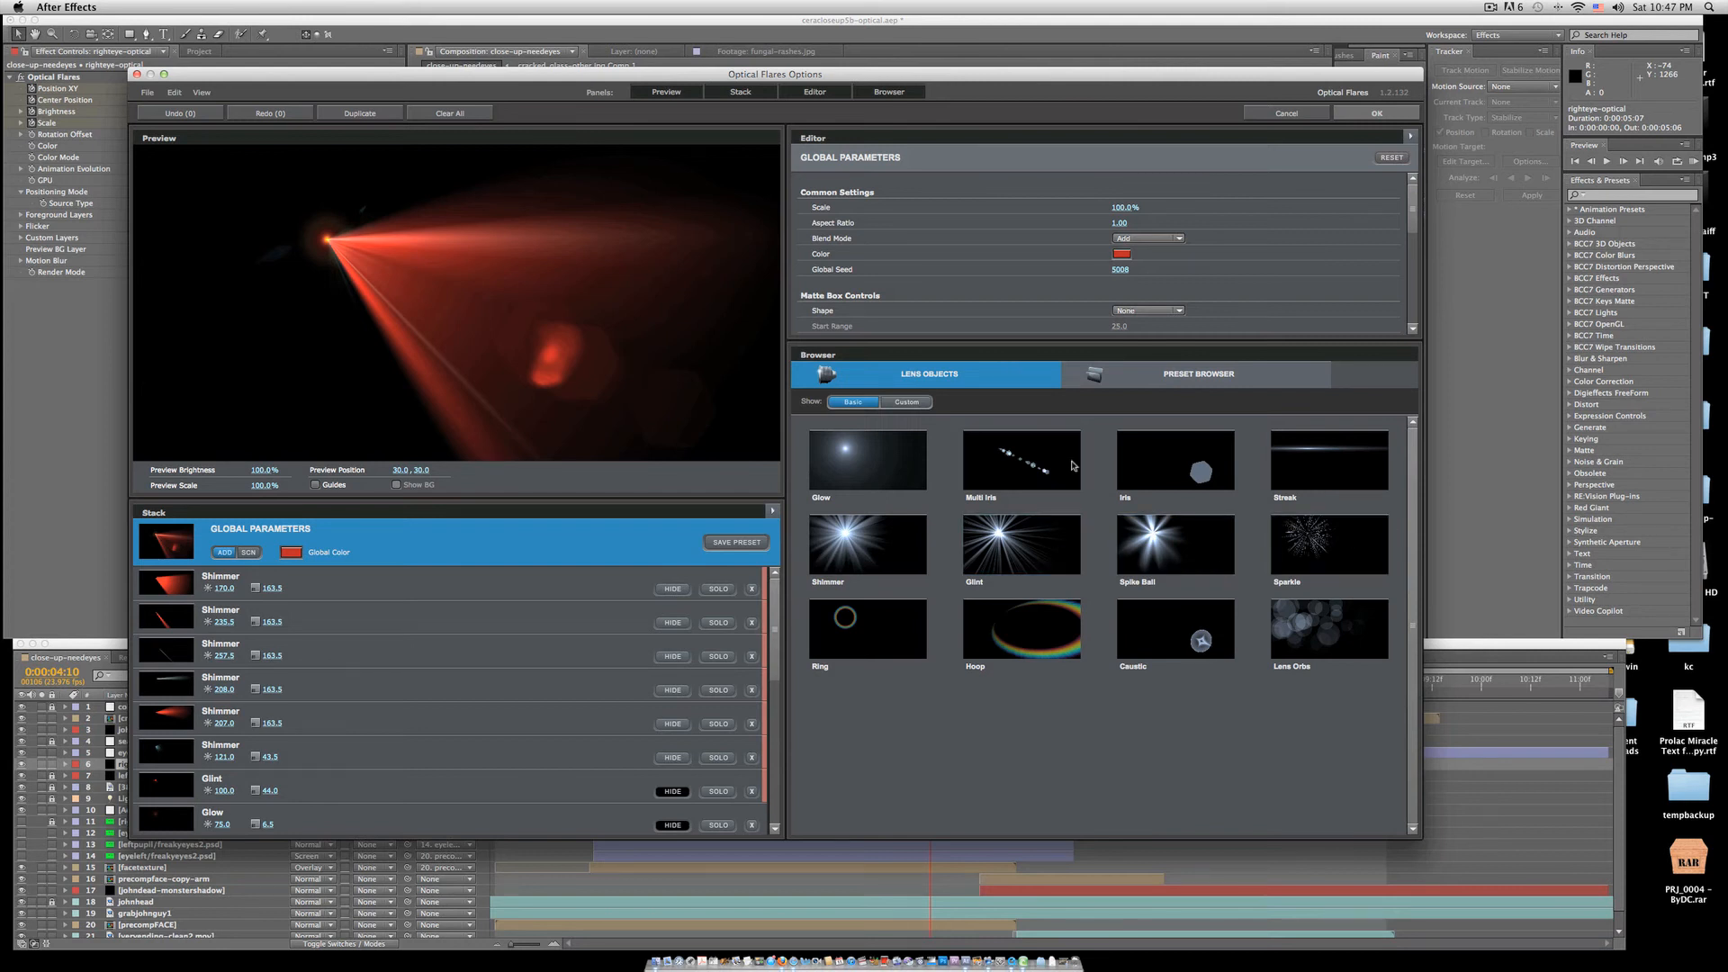
pyautogui.click(907, 403)
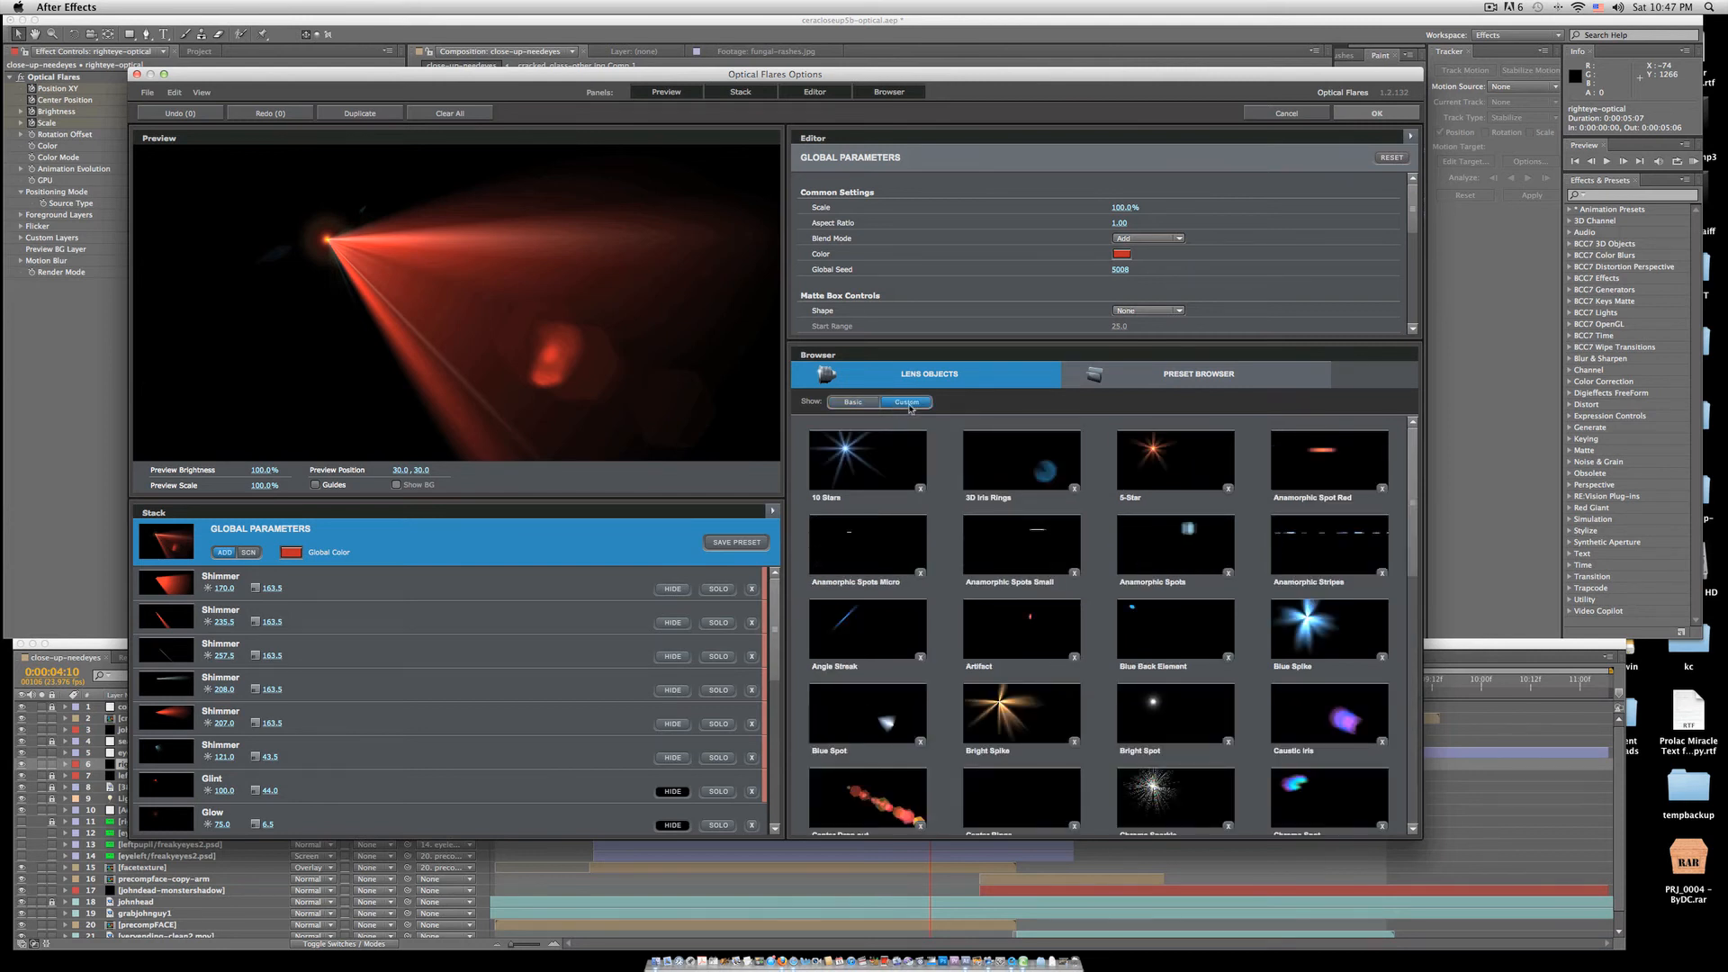
pyautogui.click(1280, 381)
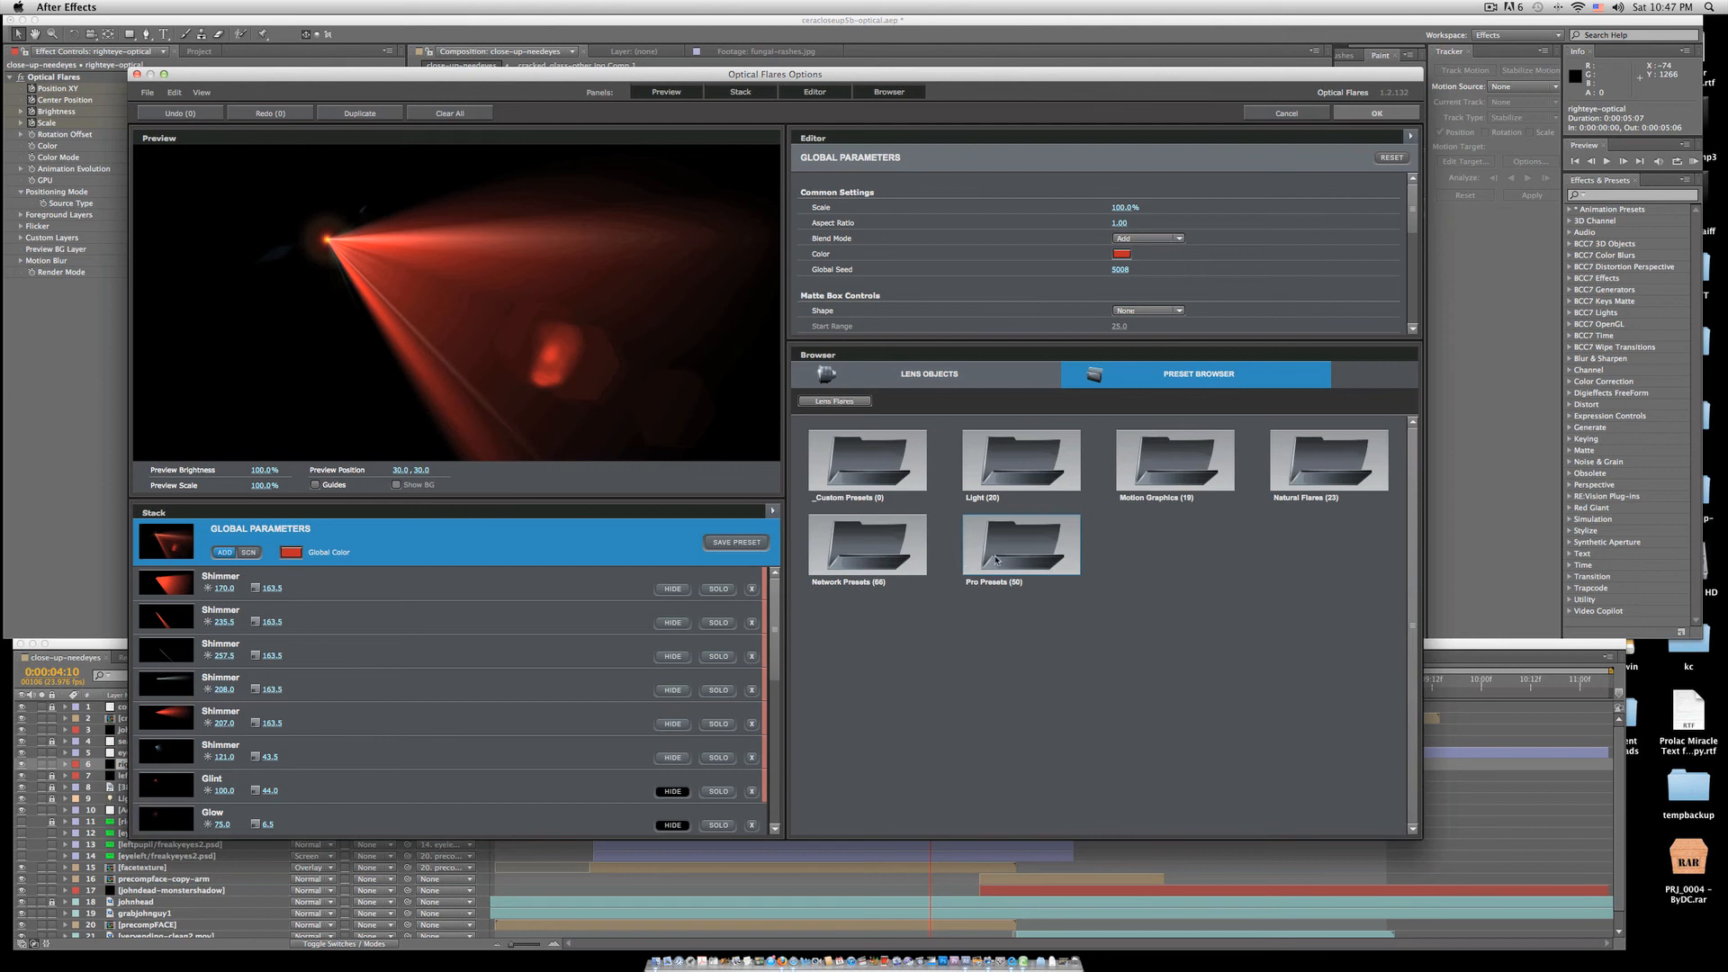
pyautogui.click(1181, 461)
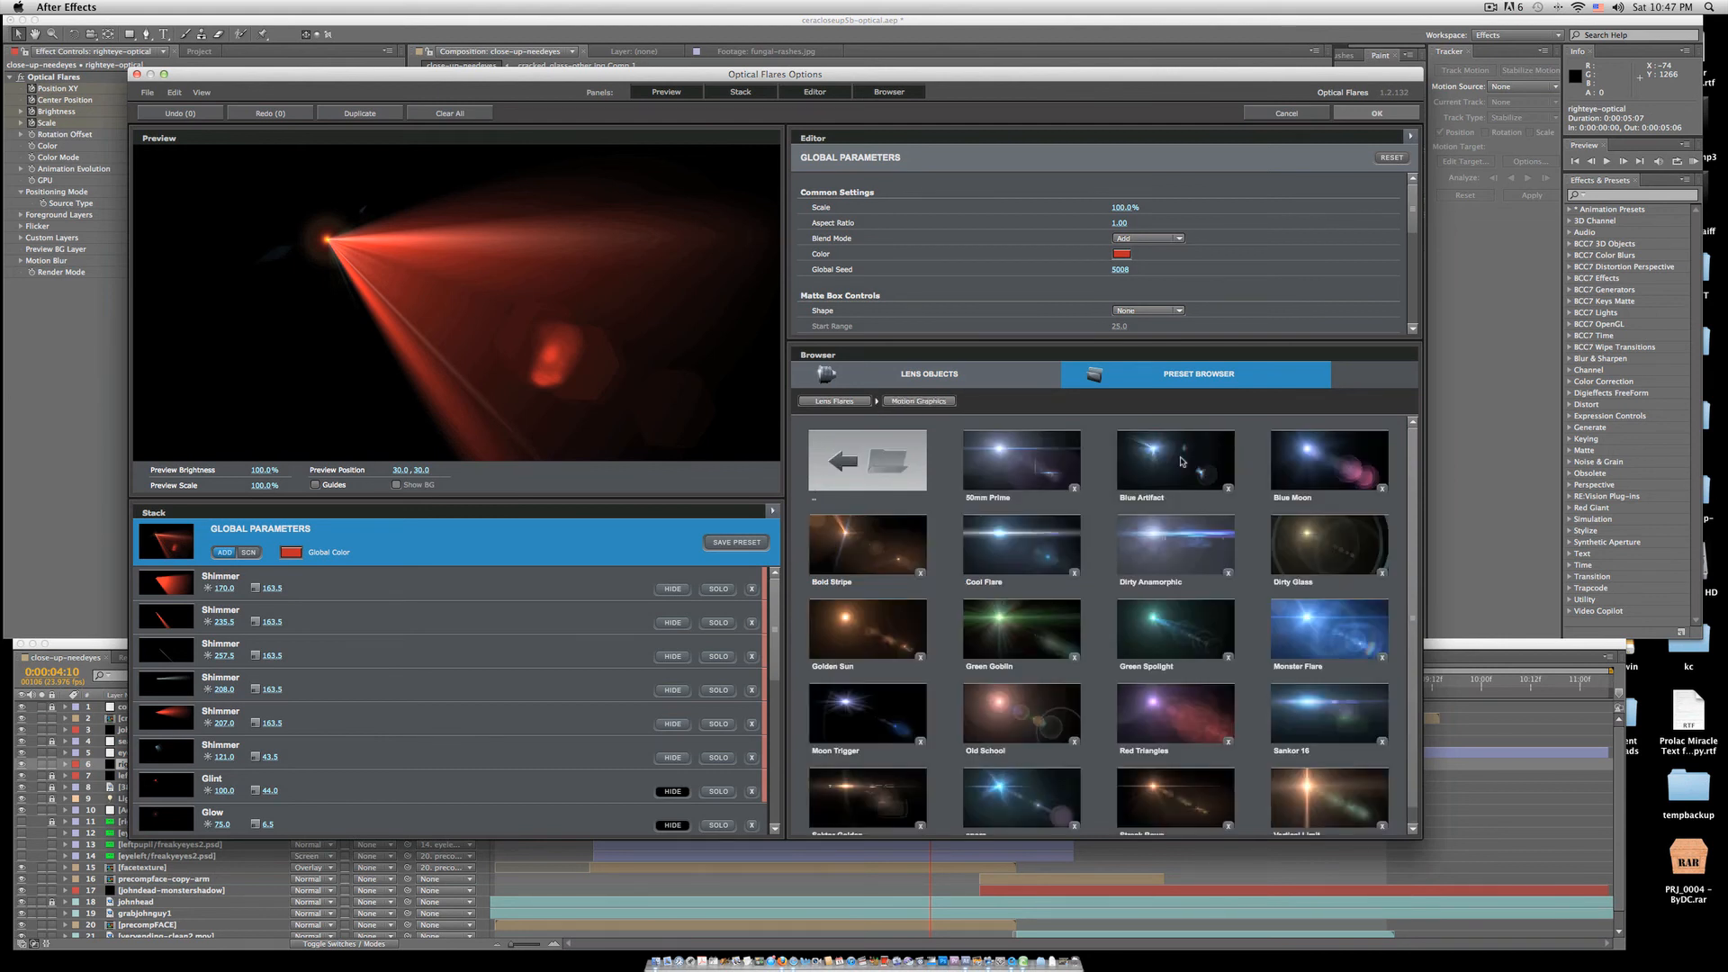
pyautogui.click(1287, 113)
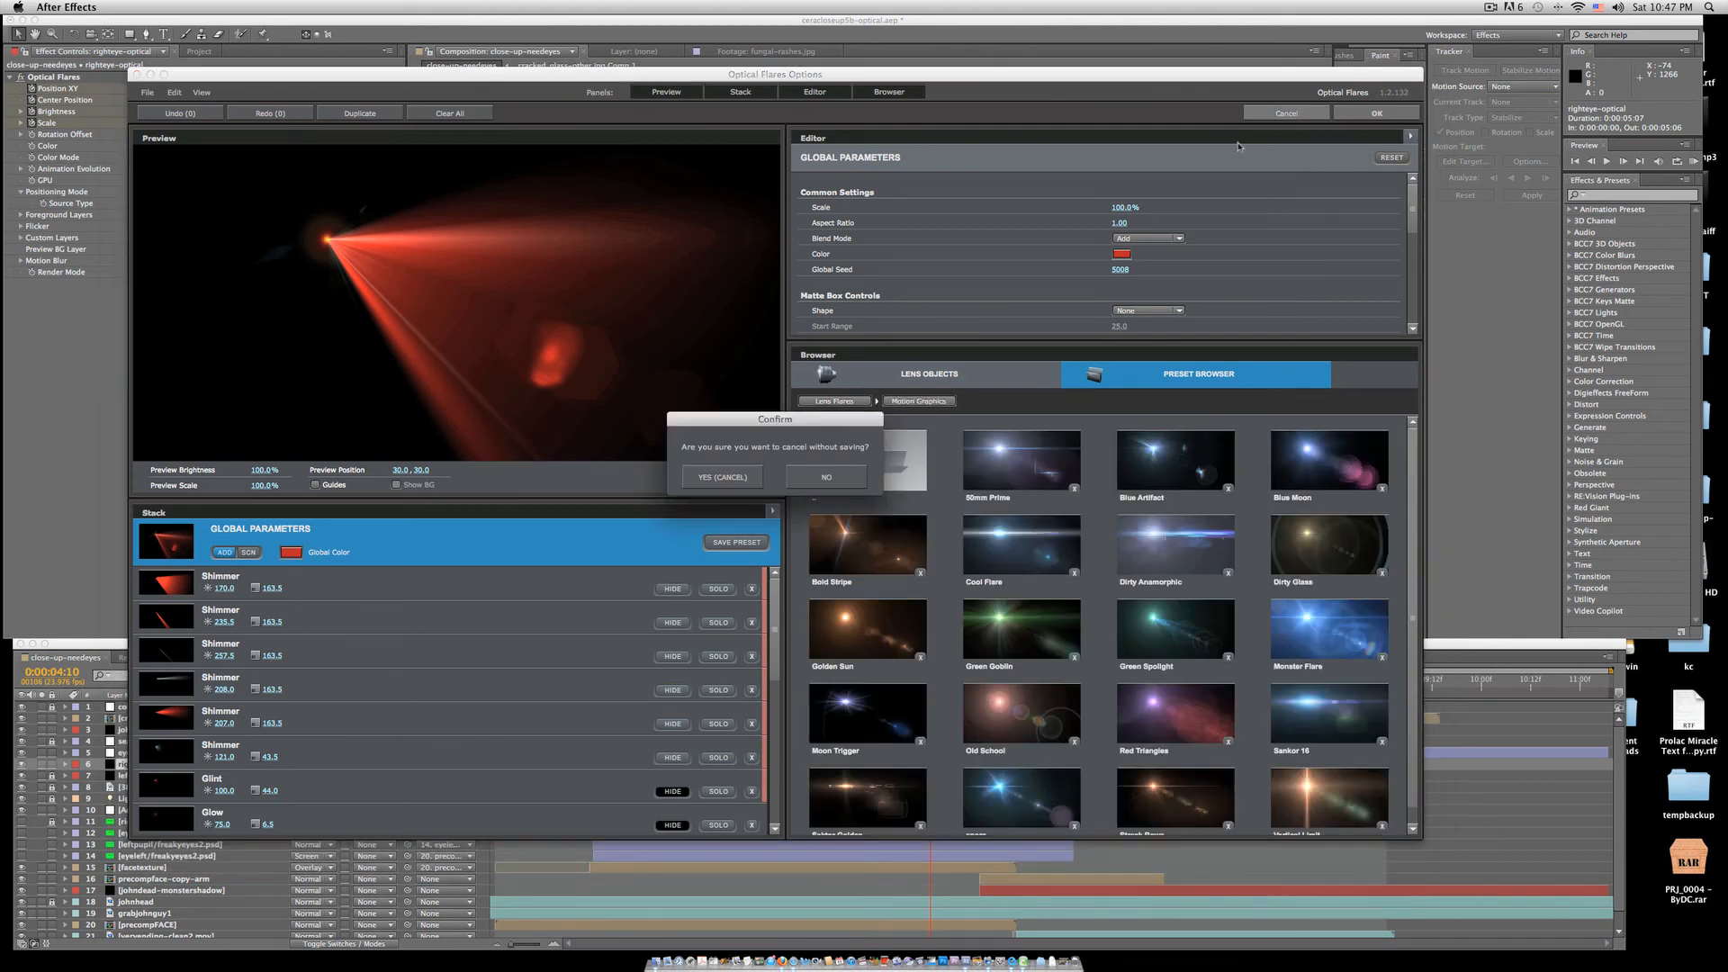
pyautogui.click(711, 481)
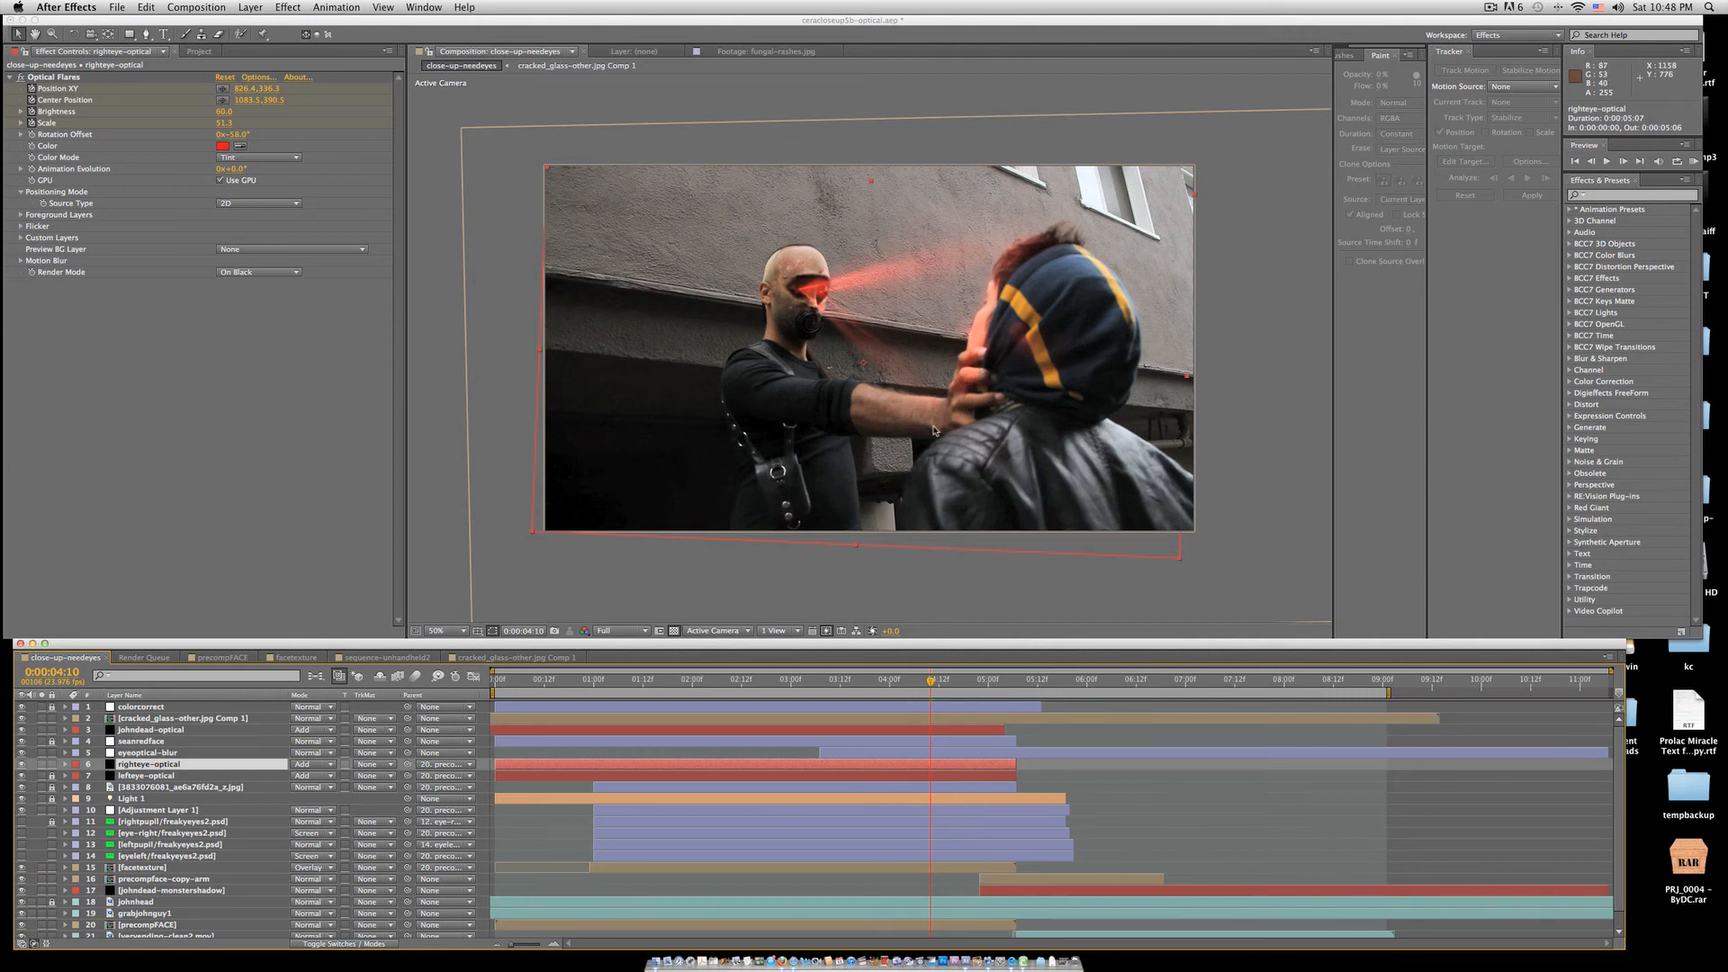
# - Scrub the close-up-needeyes composition forward to 0:00:04:23
pyautogui.moveTo(934, 683); pyautogui.dragTo(984, 689)
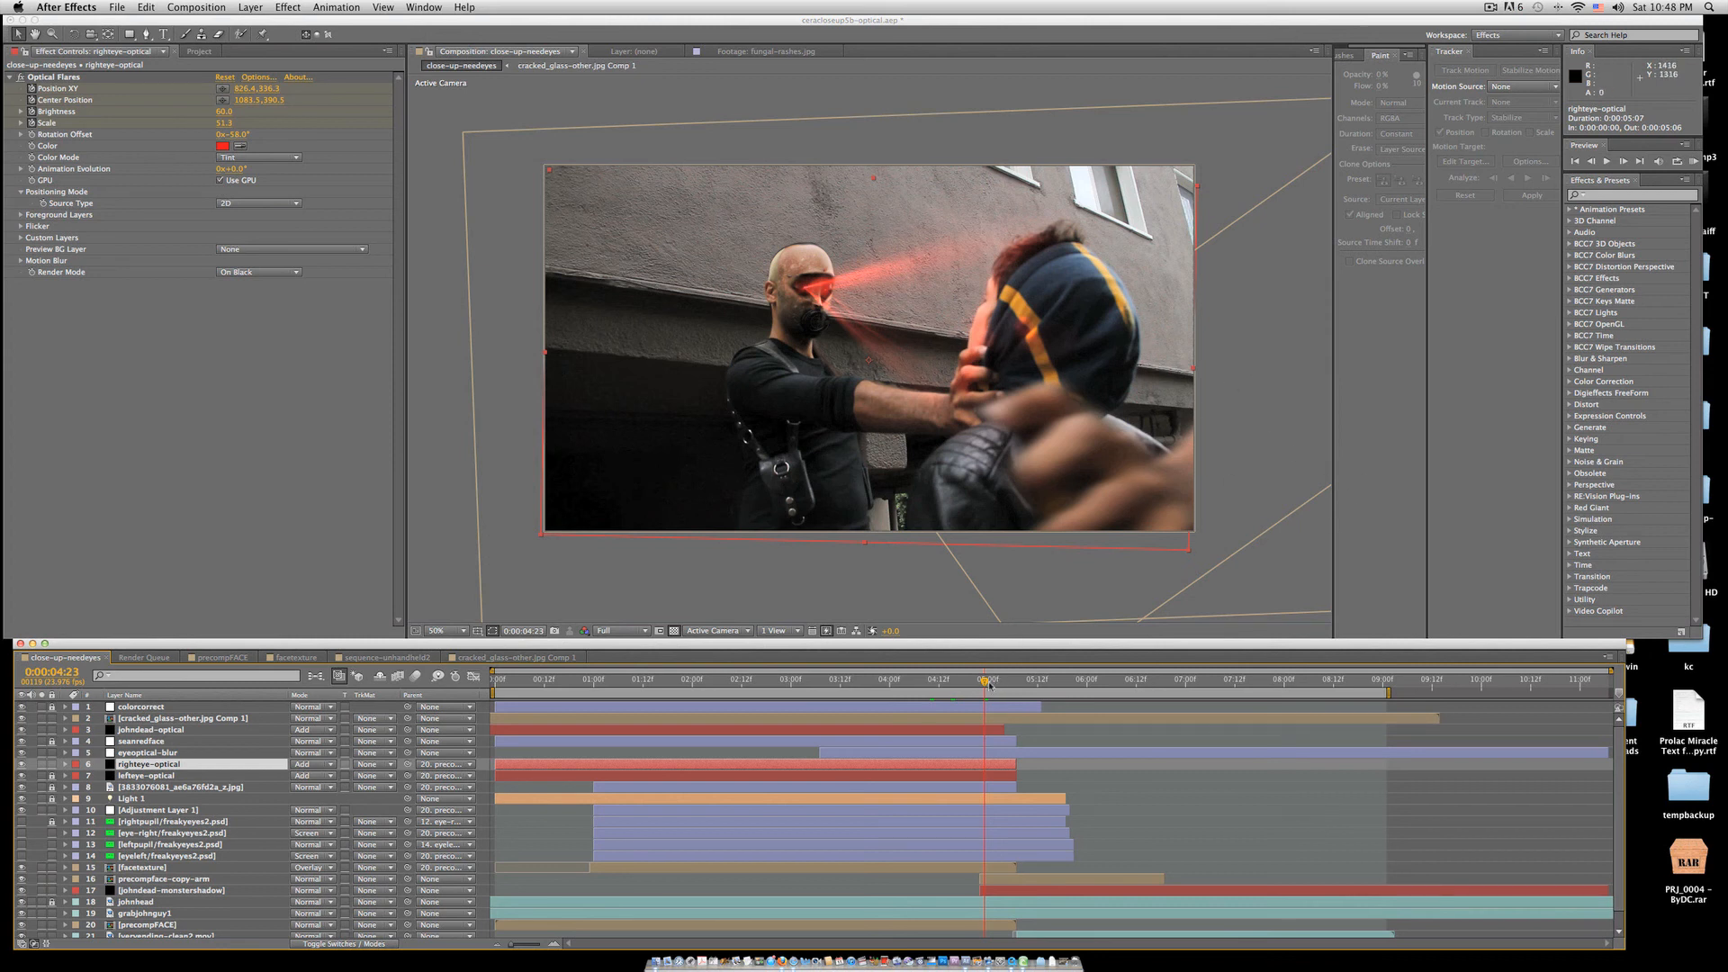
# - Scrub the close-up-needeyes composition forward to 0:00:05:19 and open the nested cracked_glass-other.jpg Comp 1
pyautogui.moveTo(985, 681); pyautogui.dragTo(1018, 690)
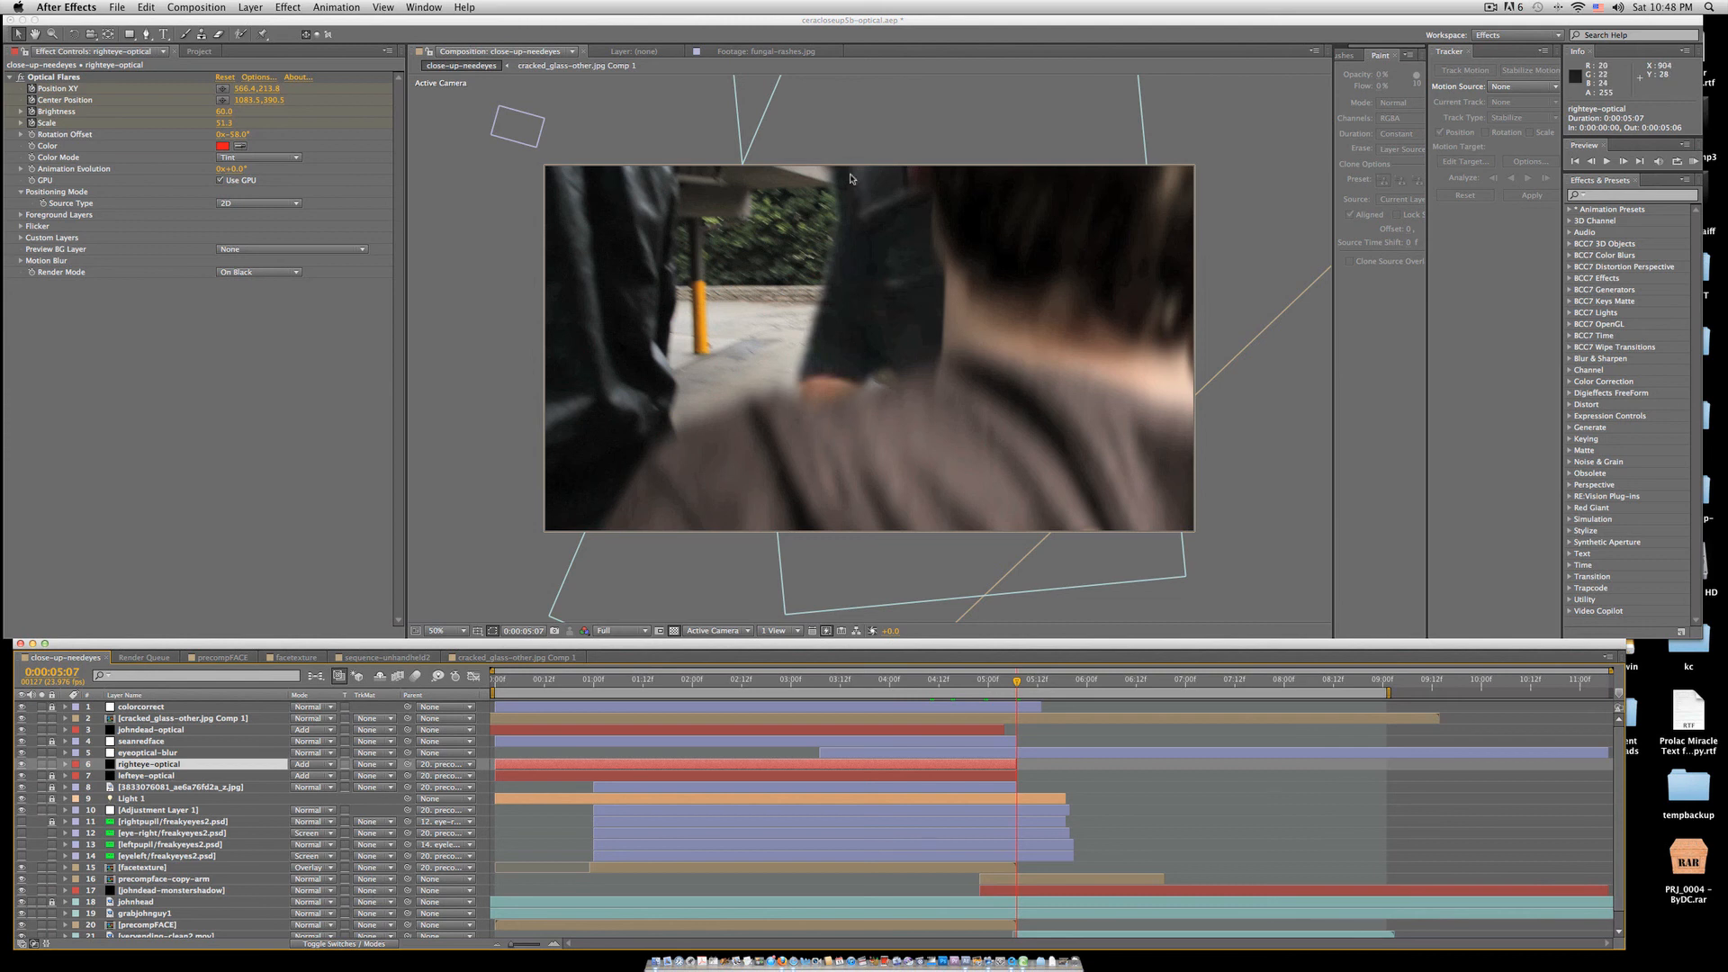
pyautogui.moveTo(1017, 688); pyautogui.dragTo(1063, 693)
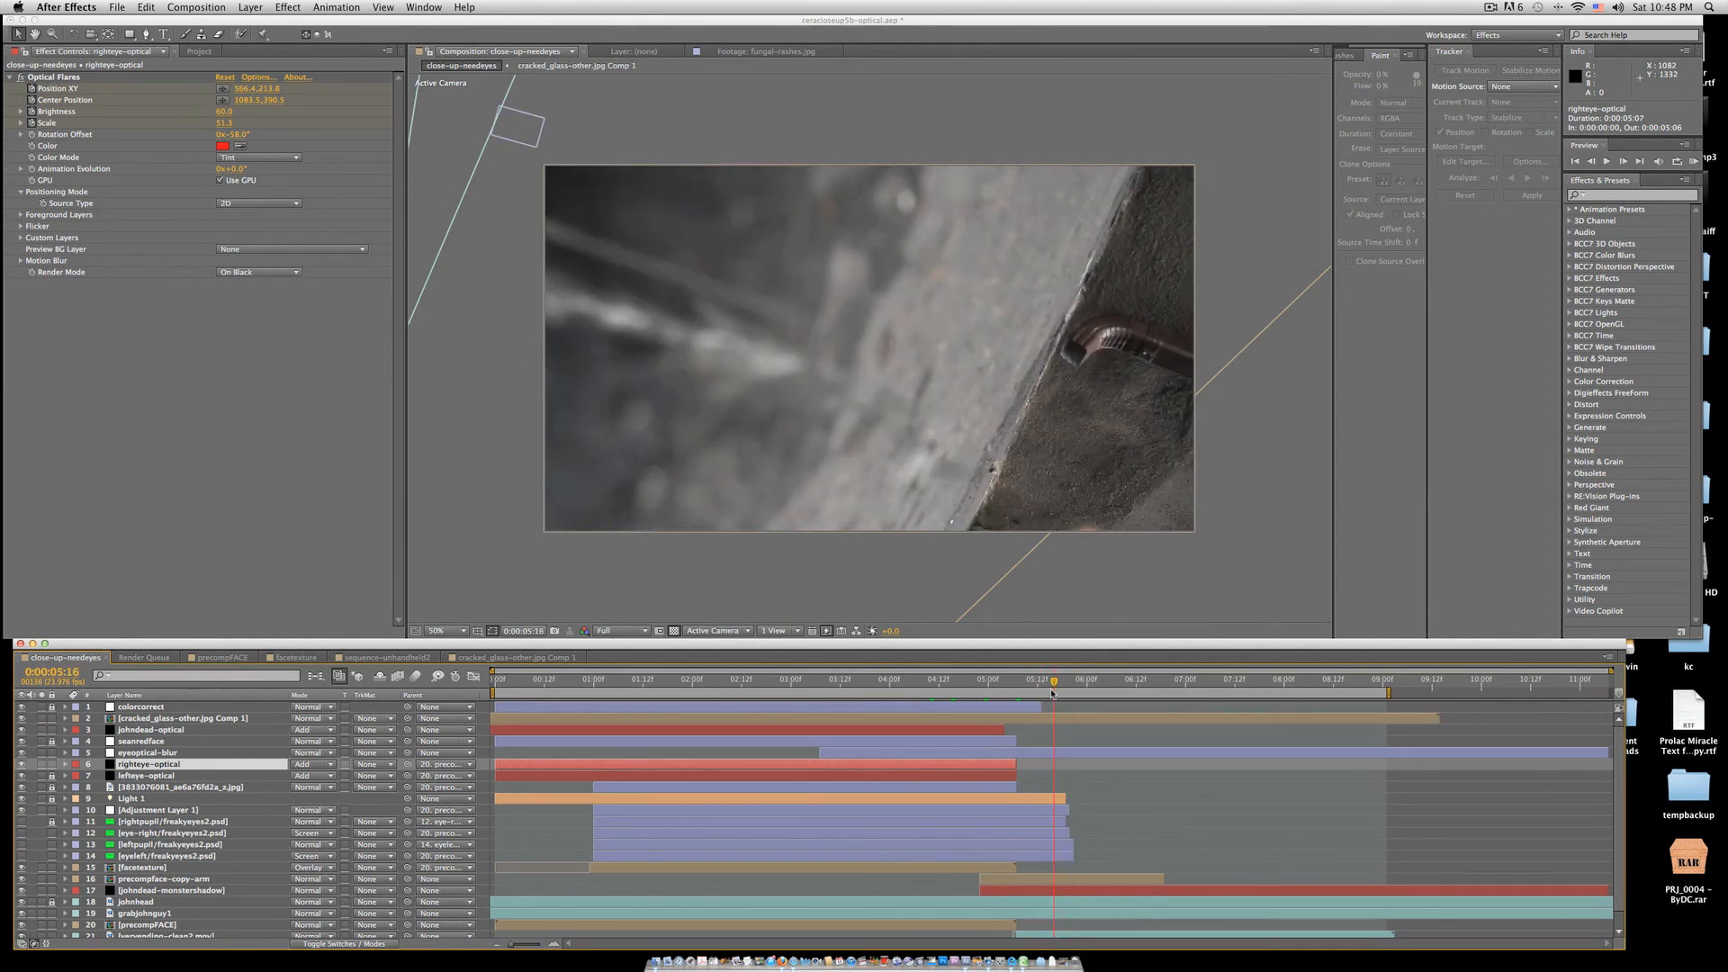
pyautogui.click(148, 719)
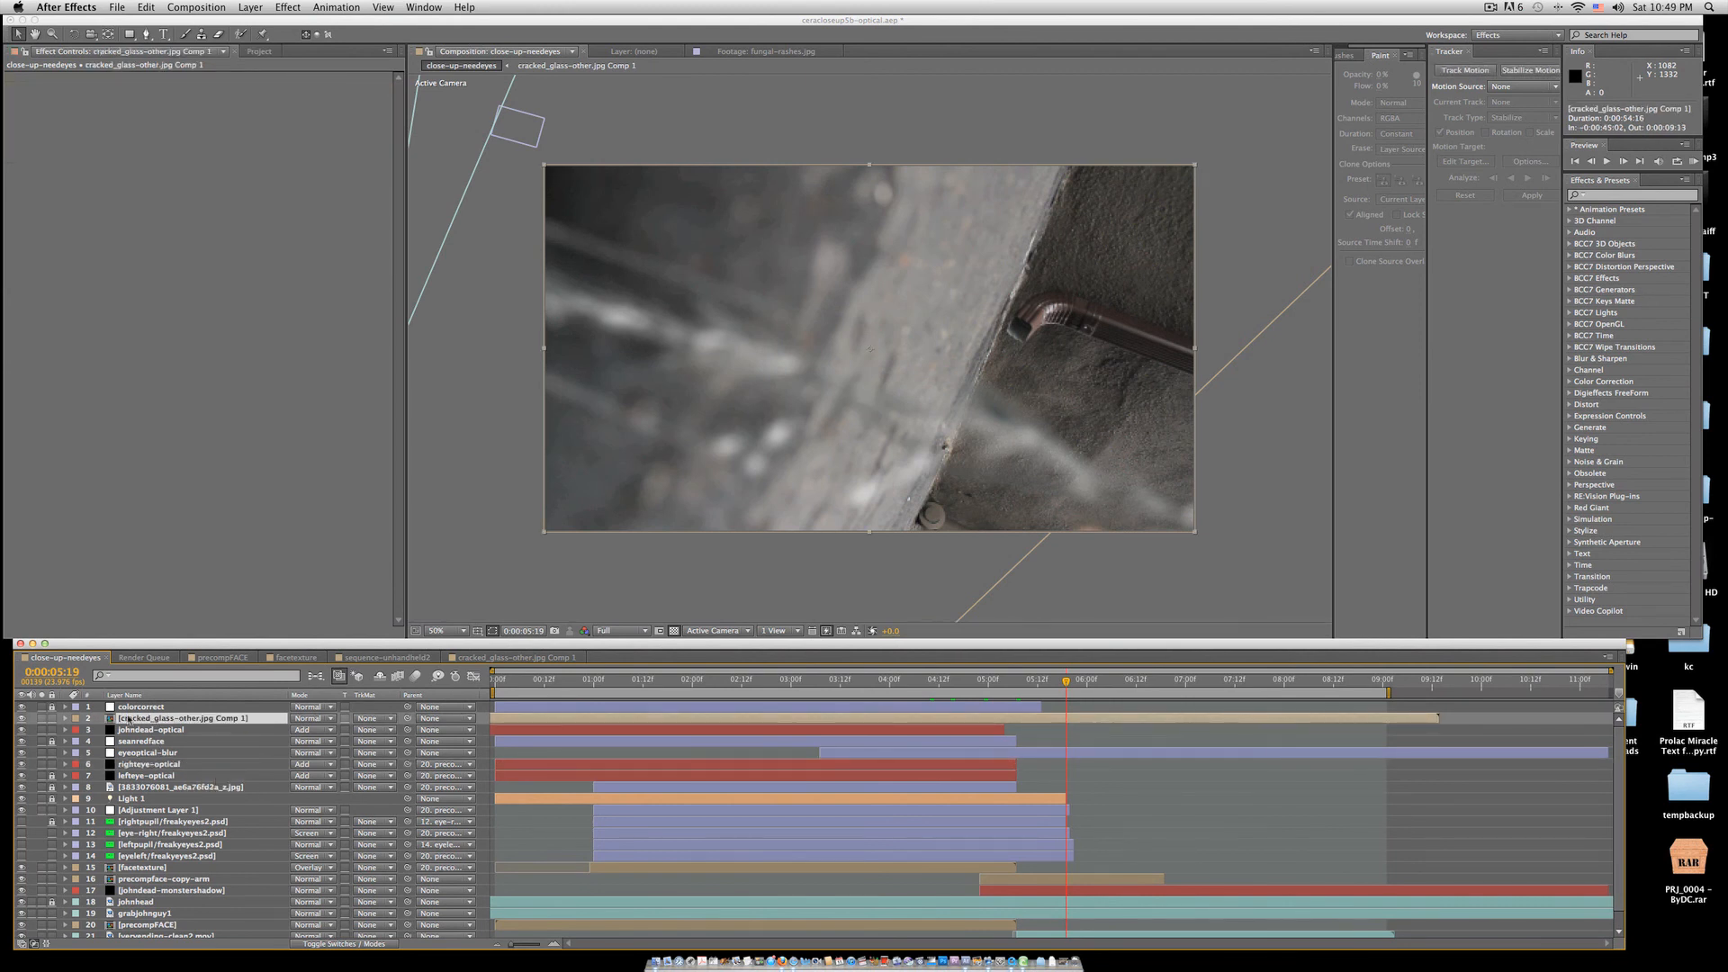
pyautogui.doubleClick(128, 719)
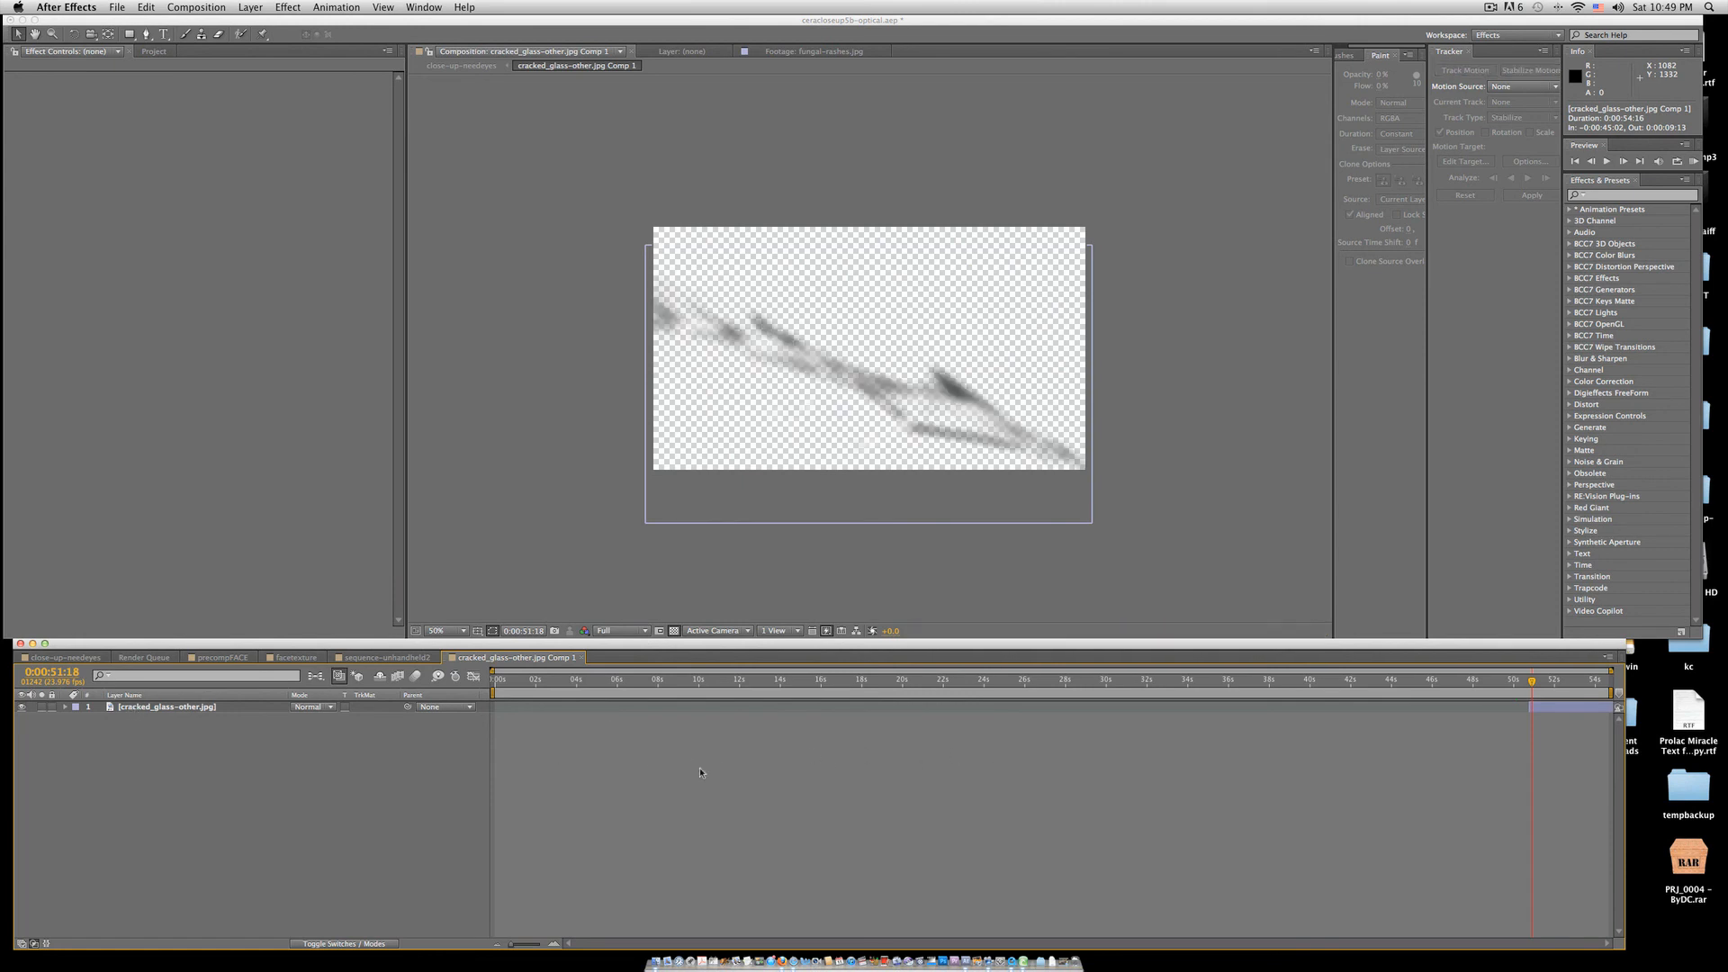
# - Reveal the cracked_glass-other.jpg layer's Transform properties and toggle its Keylight effect off and on to compare the keyed cracks
pyautogui.click(64, 707)
pyautogui.click(142, 708)
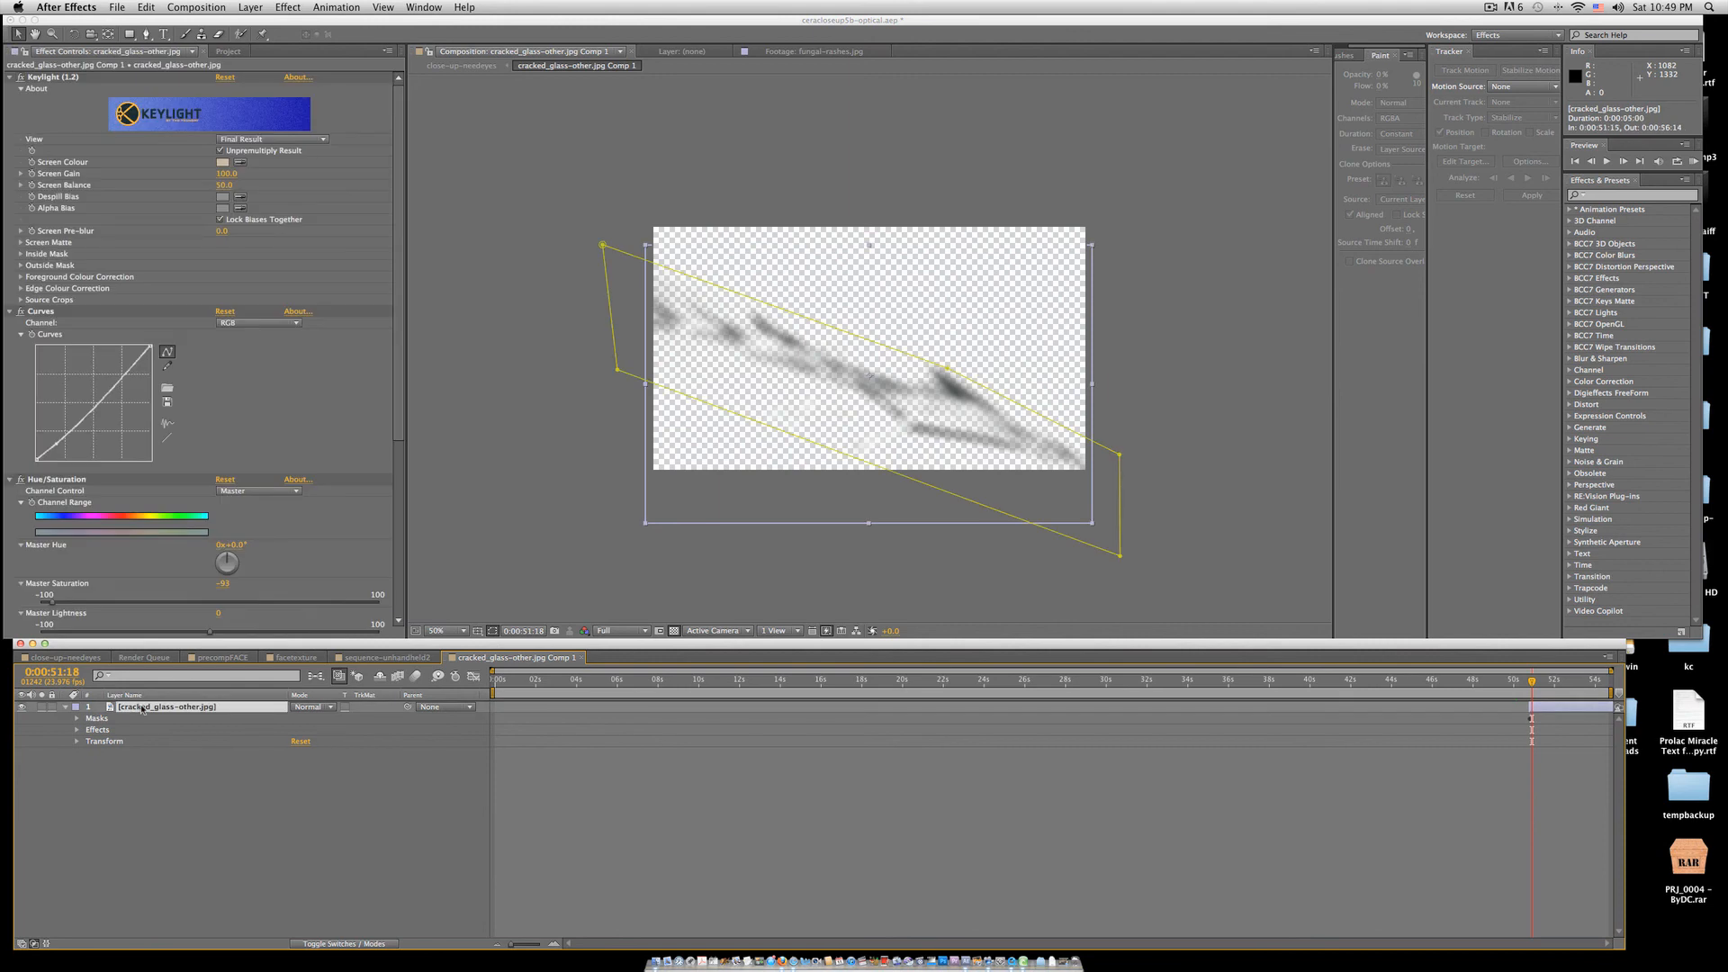
pyautogui.click(78, 741)
pyautogui.click(21, 79)
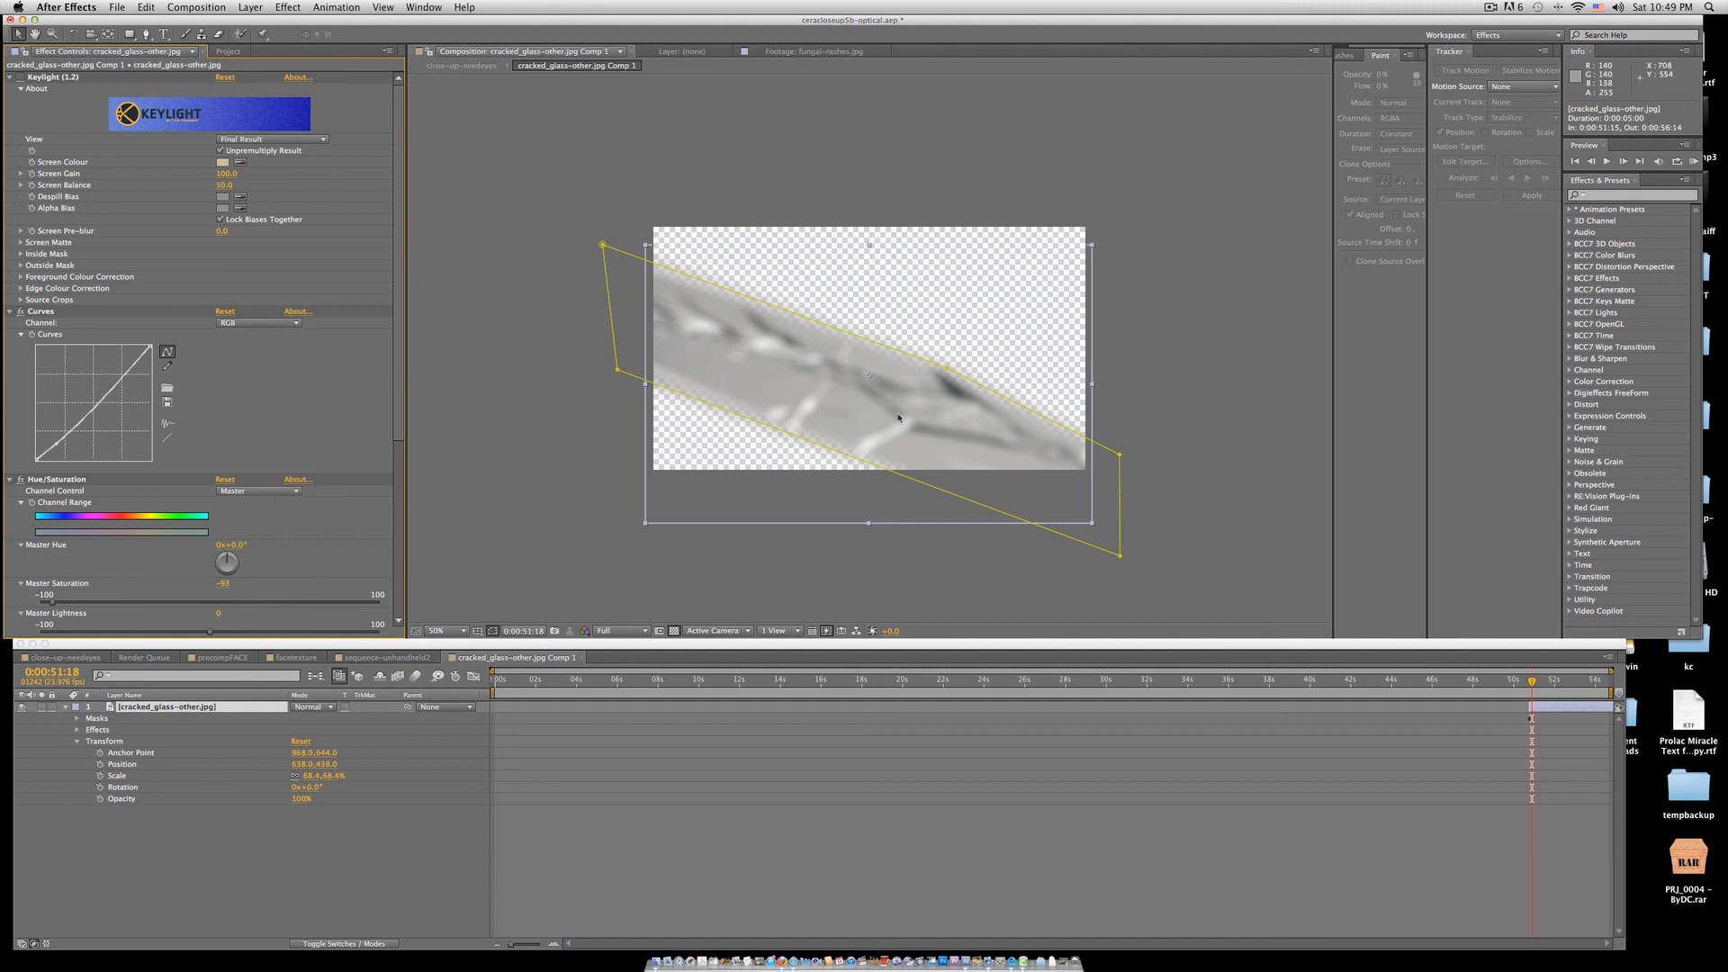
pyautogui.click(21, 77)
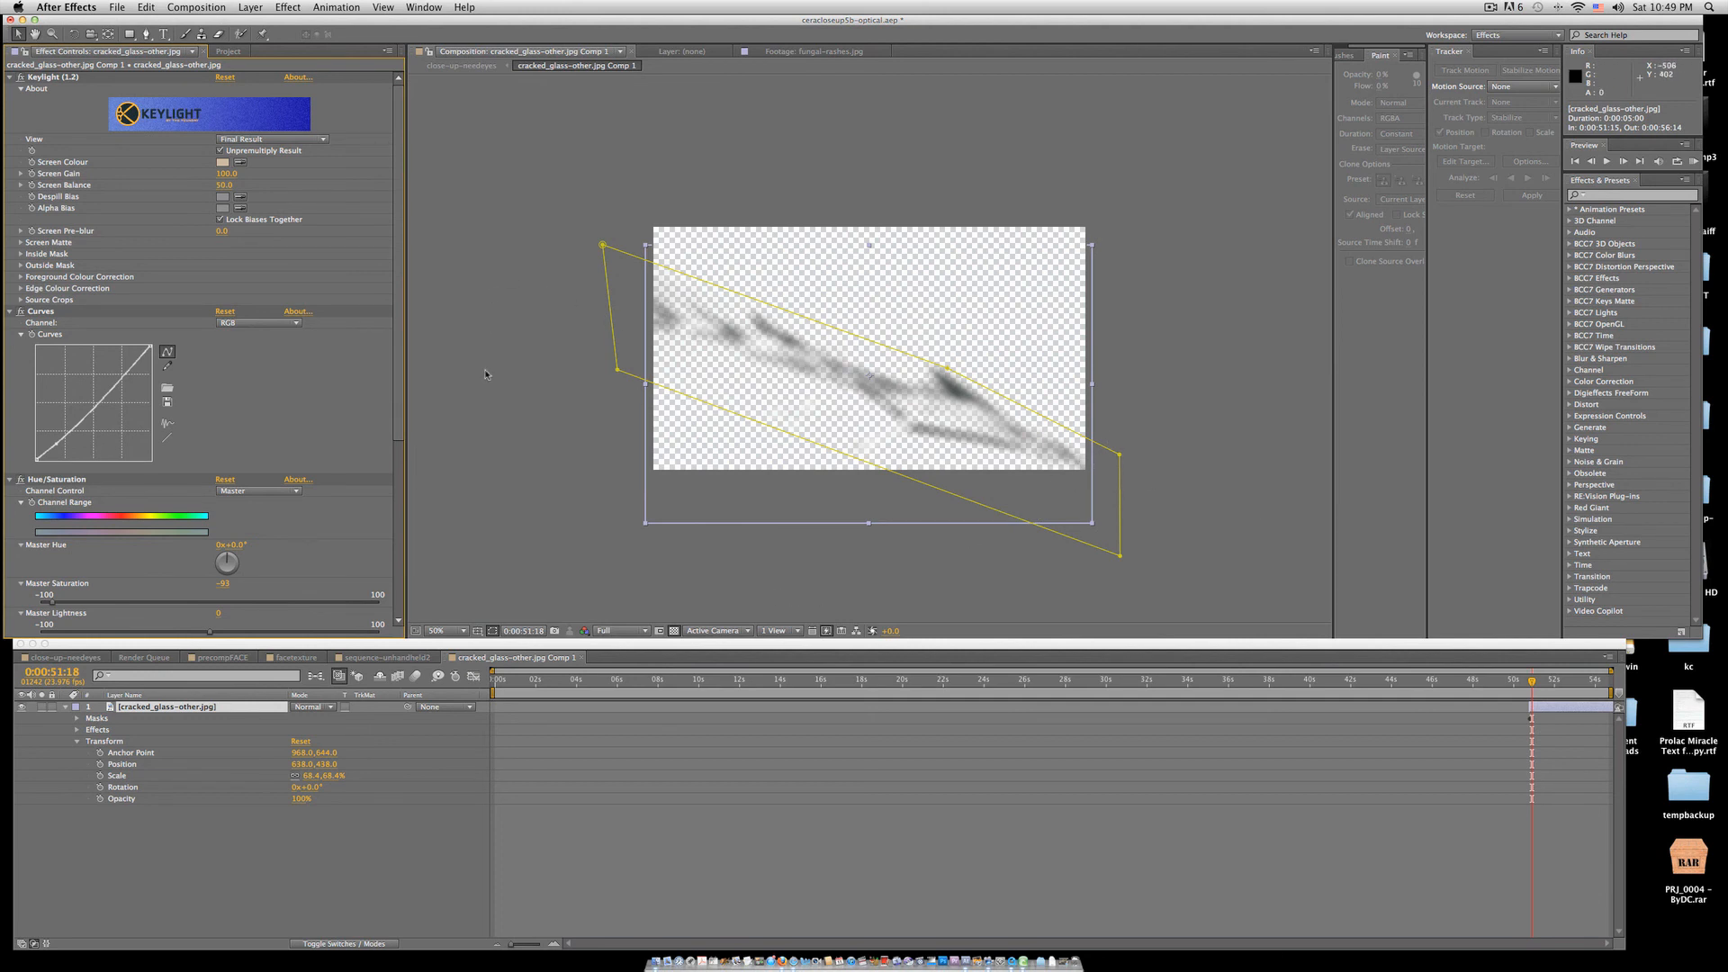
# - Switch to the sequence-unhandheld2 composition and preview its frames at 0:00:39:12 and 0:00:42:11
pyautogui.click(371, 658)
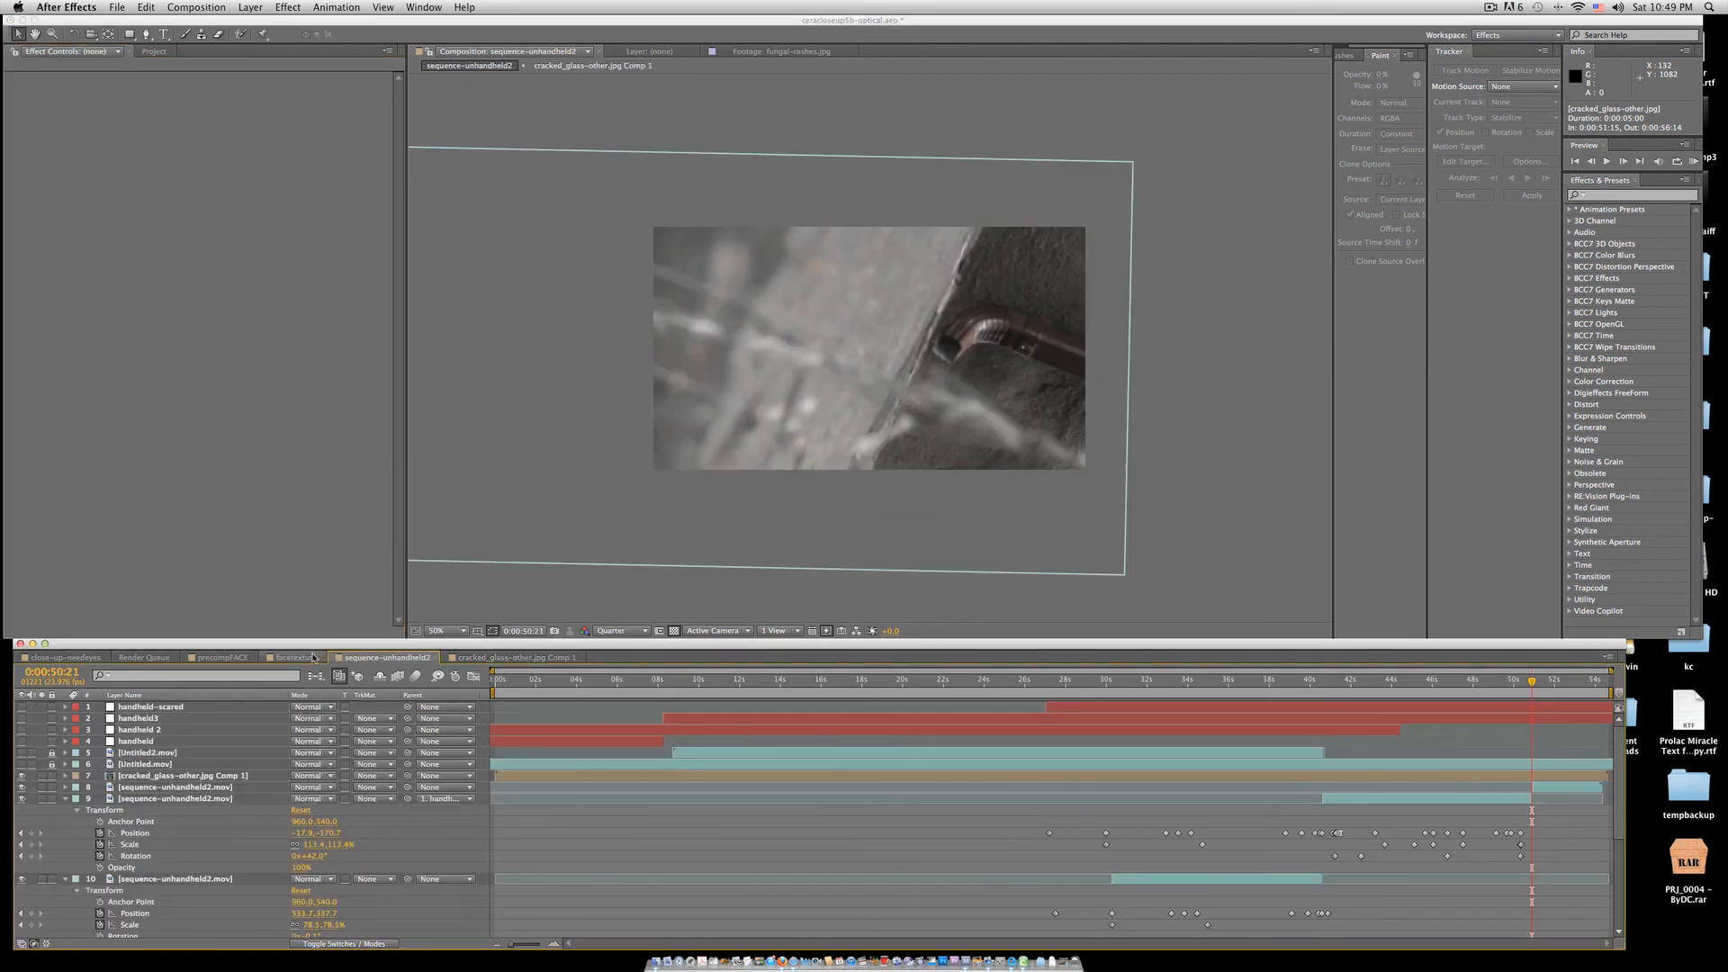
pyautogui.click(1300, 682)
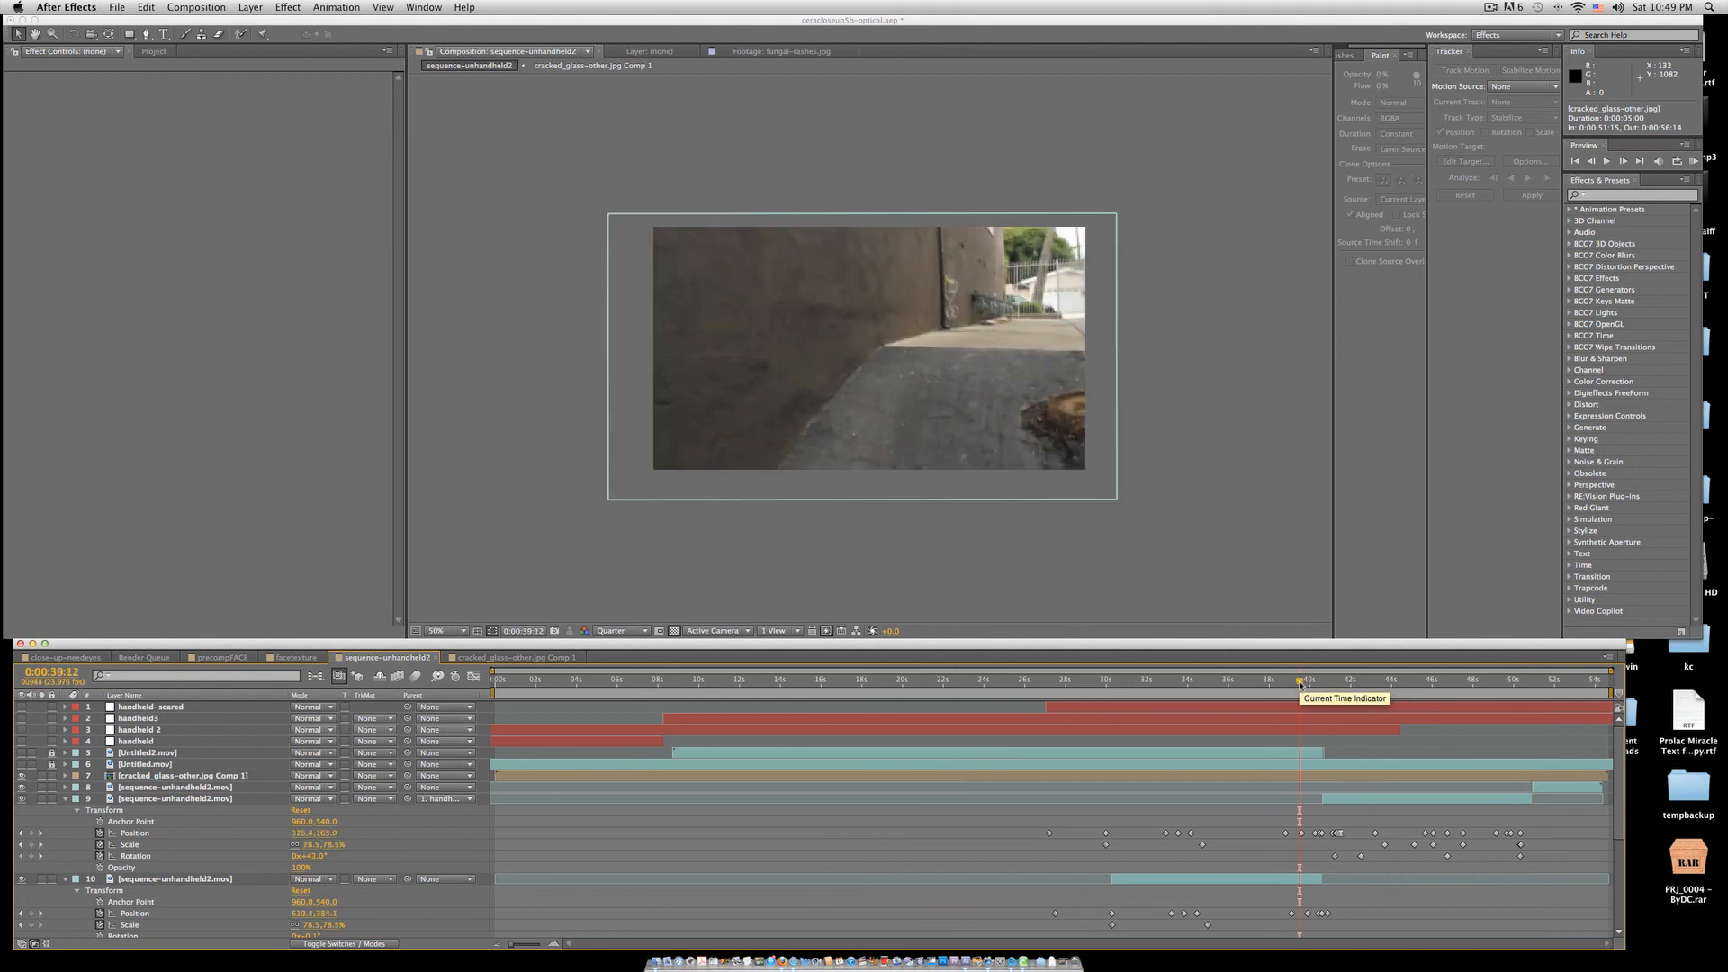
pyautogui.click(1361, 682)
pyautogui.moveTo(1361, 684)
pyautogui.mouseDown()
pyautogui.moveTo(1375, 684)
pyautogui.moveTo(1361, 684)
pyautogui.mouseUp()
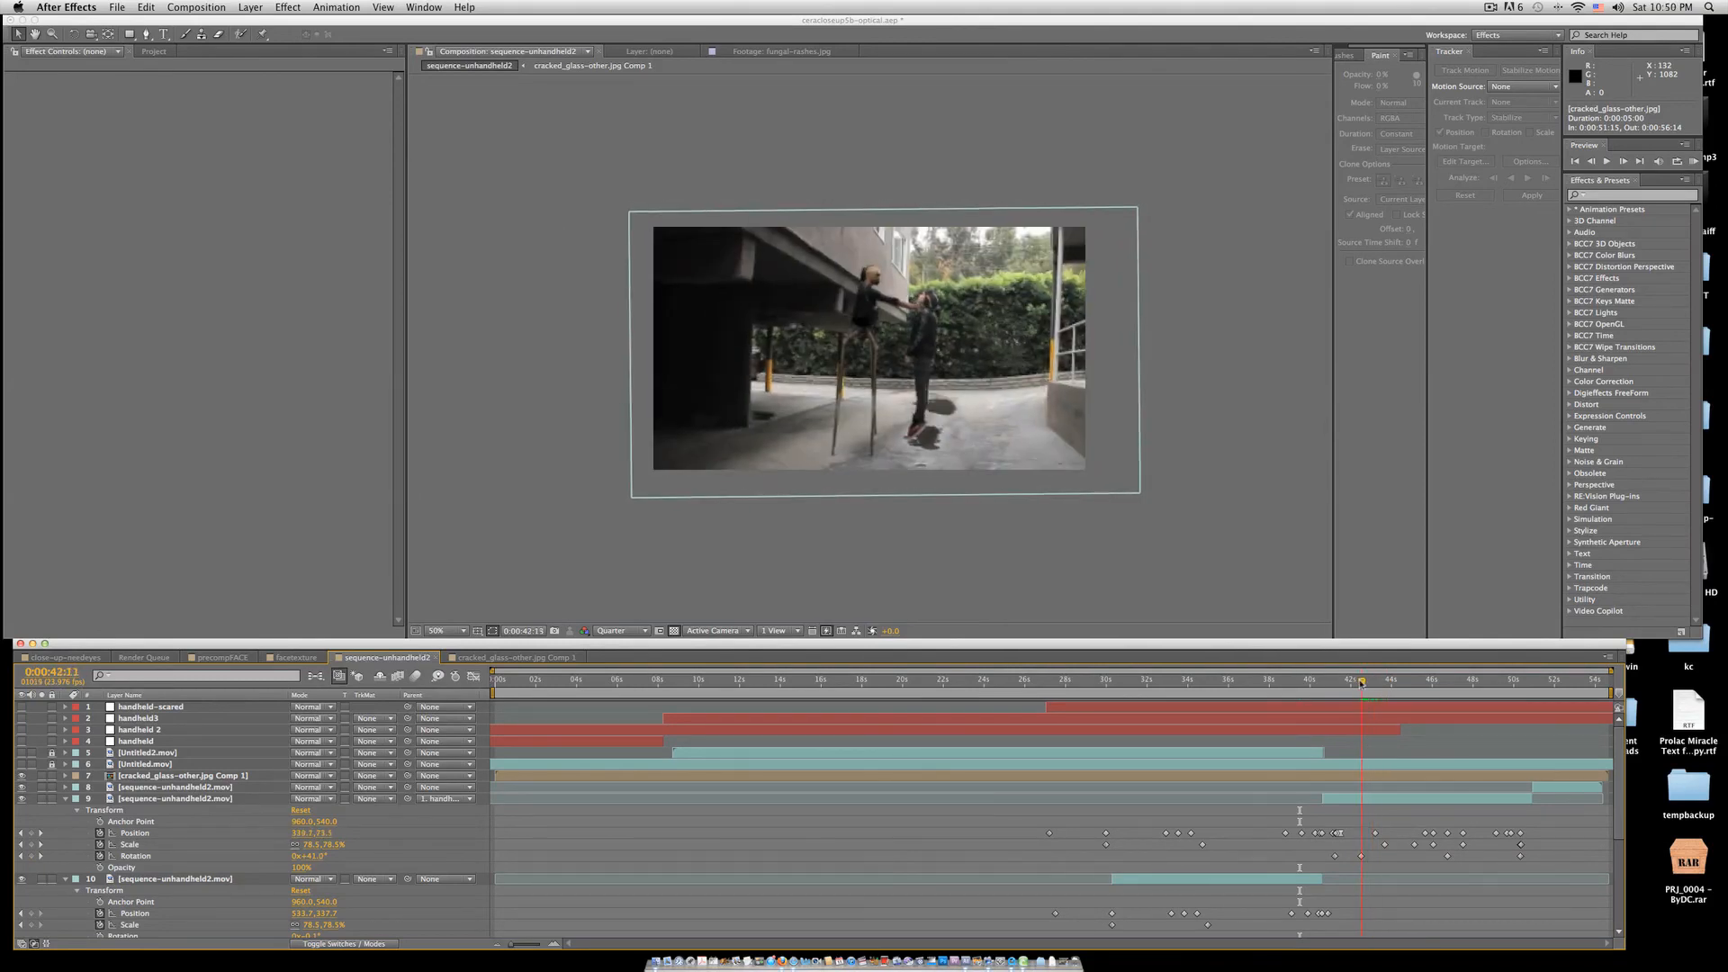